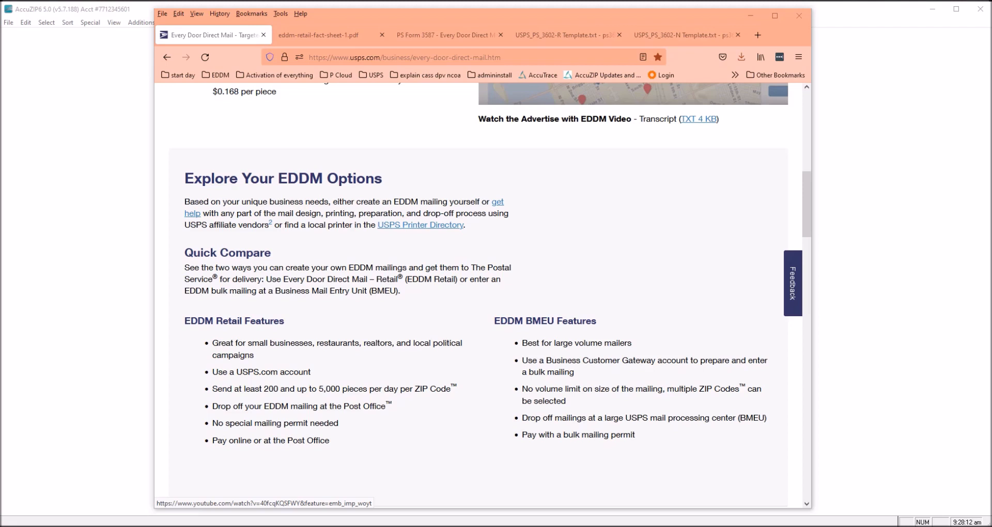
Review the EDDM retail fact sheet, PS Form 3587, and the PS 3602-R and 3602-N statements in the browser, then return to AccuZIP6.
click(299, 35)
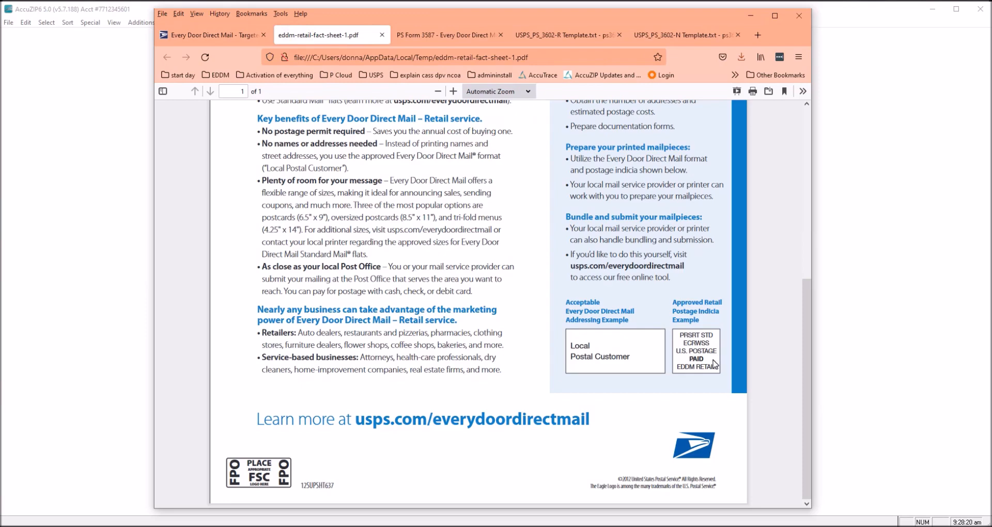
click(442, 41)
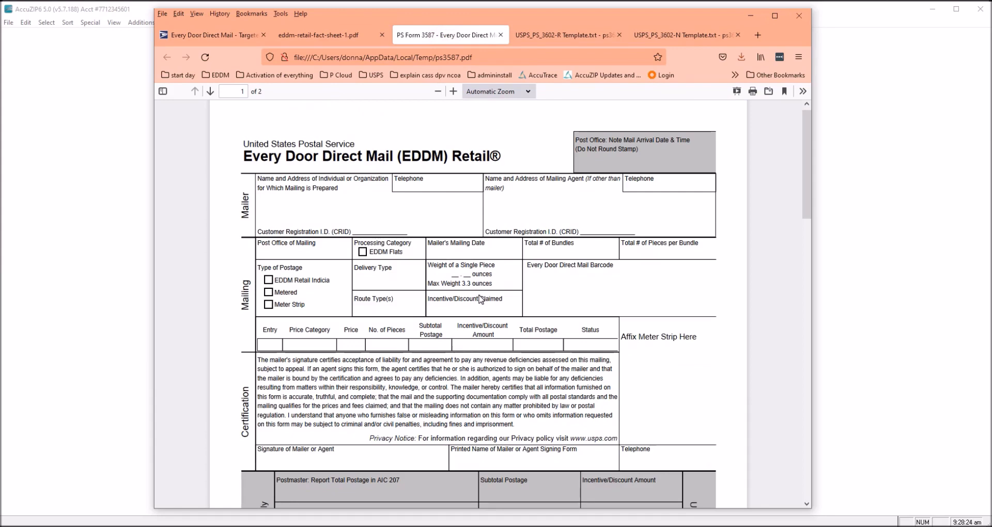
click(228, 36)
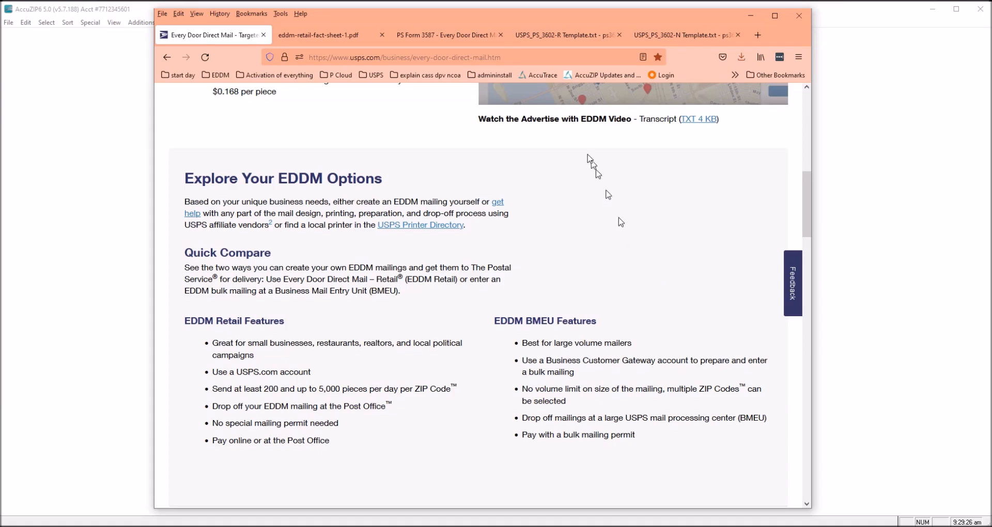
click(558, 35)
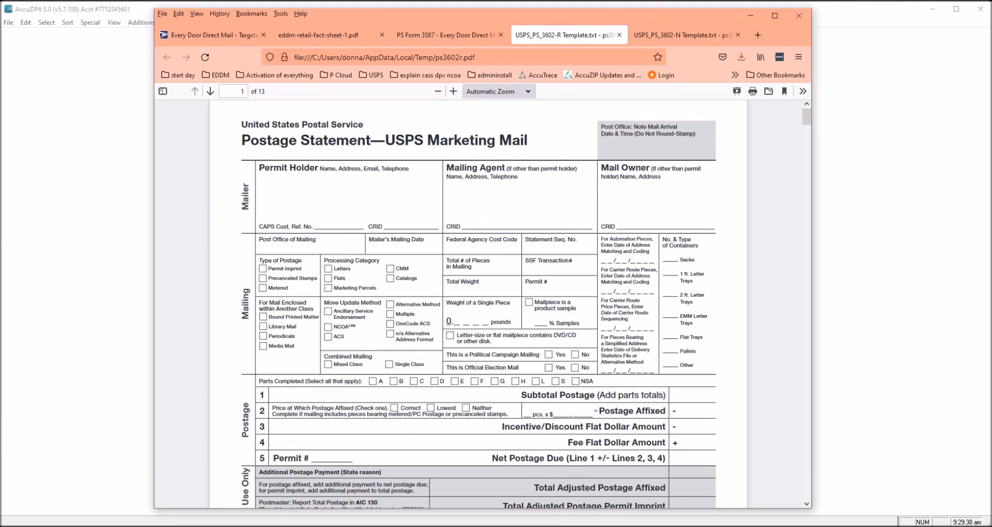
click(661, 32)
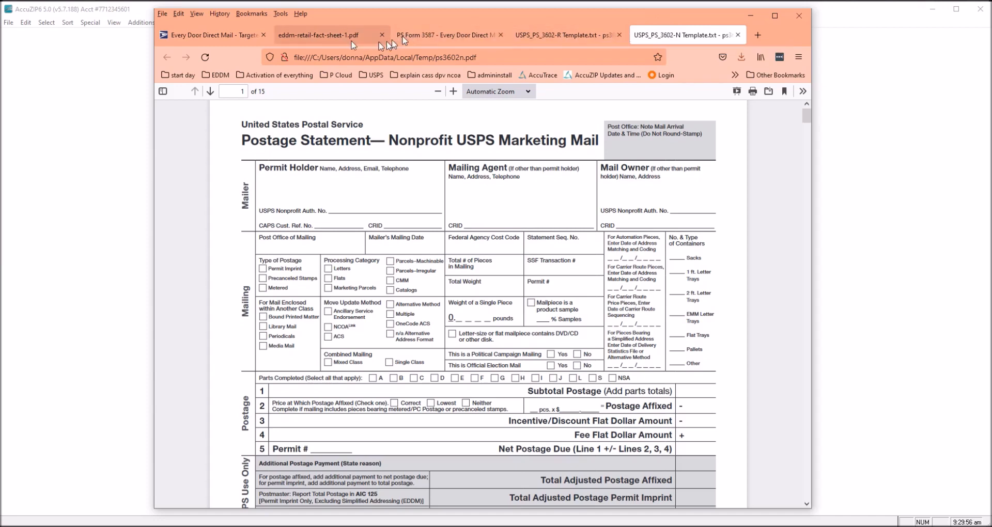
click(212, 34)
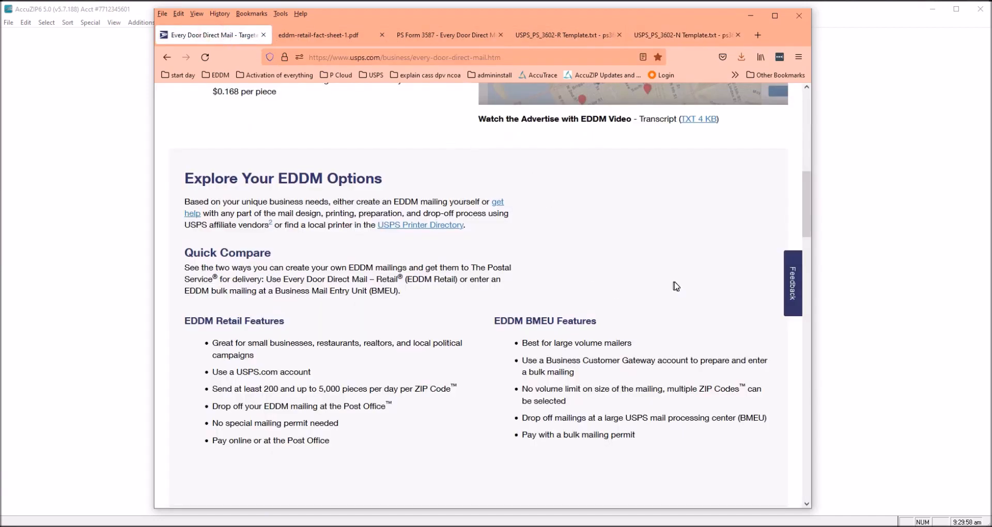
click(751, 17)
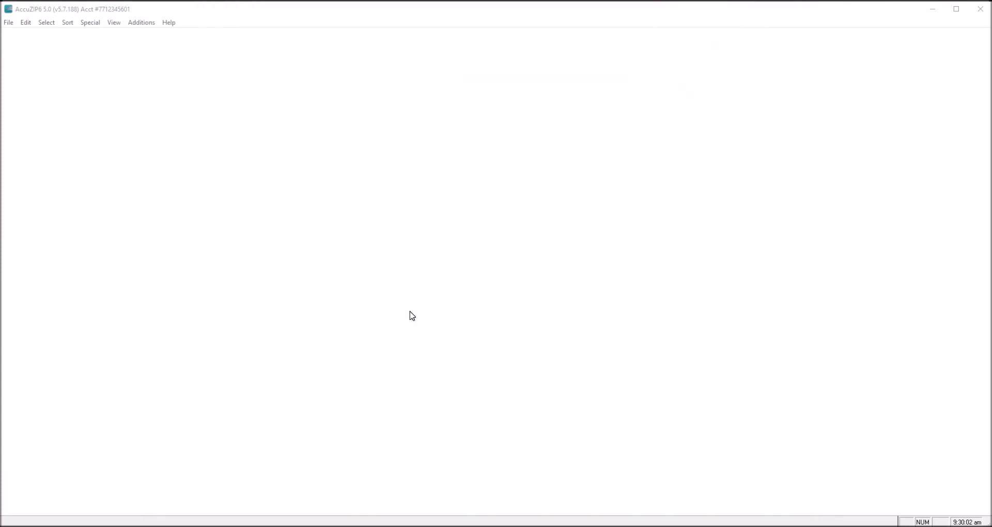
Build a simplified EDDM address list for 37716 (C001) with mailing date 12/17/2021 and save it as simplified adr 37716(c001).dbf in EDDM Training.
click(46, 24)
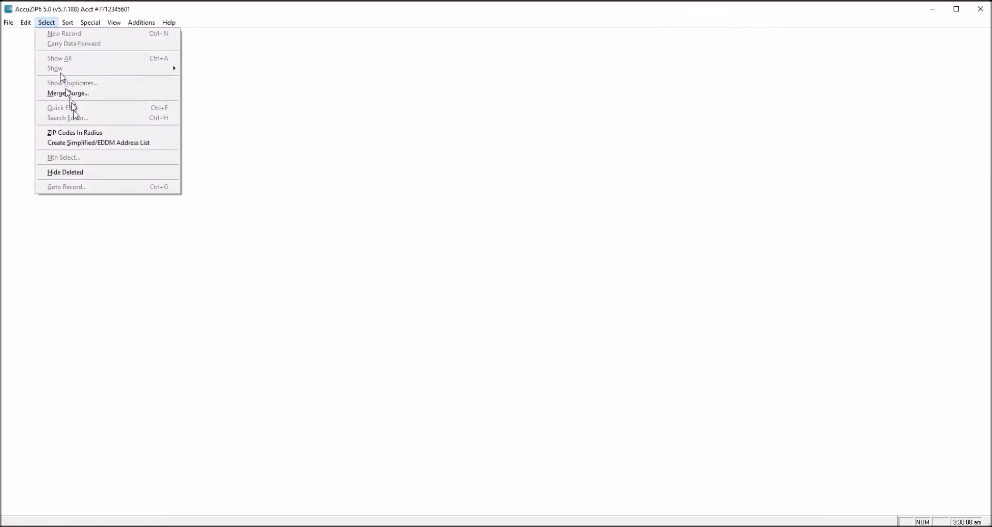
click(85, 144)
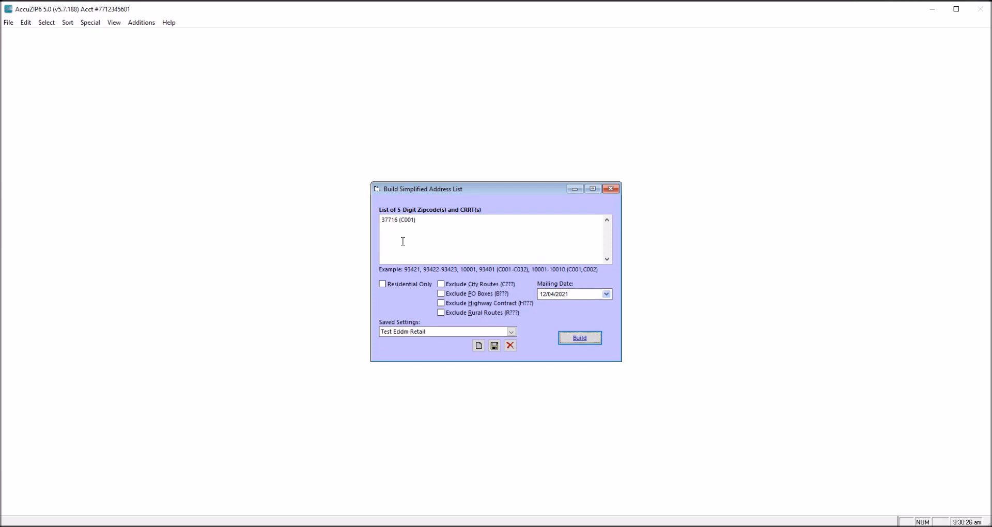
click(384, 286)
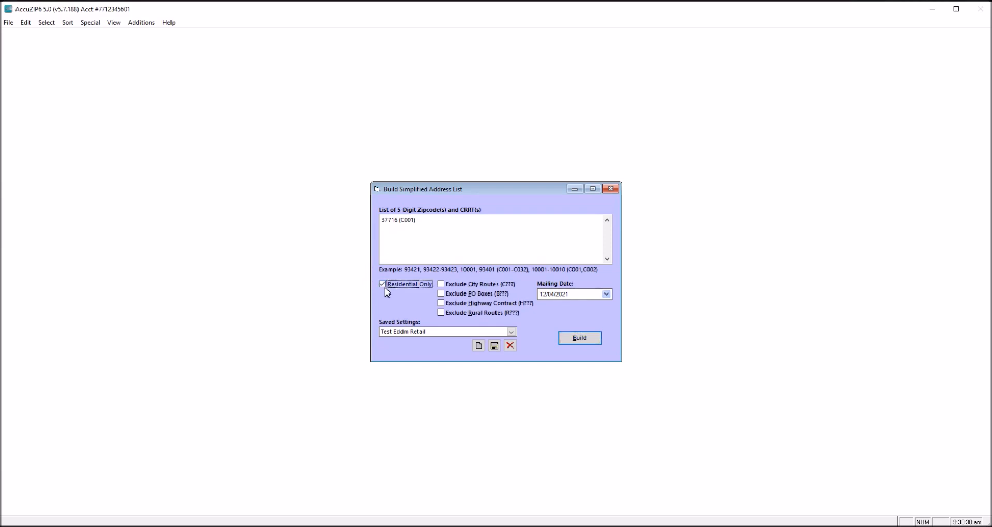
click(383, 284)
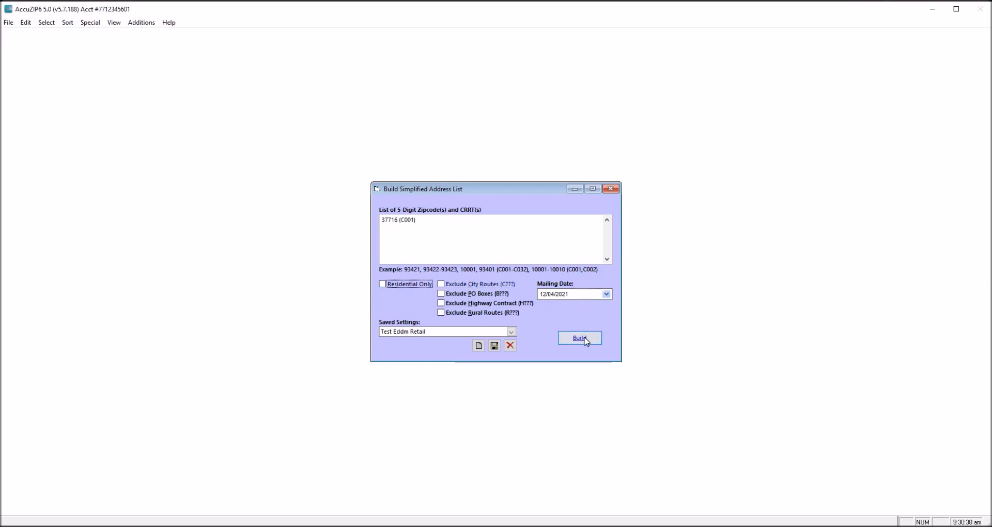
click(606, 294)
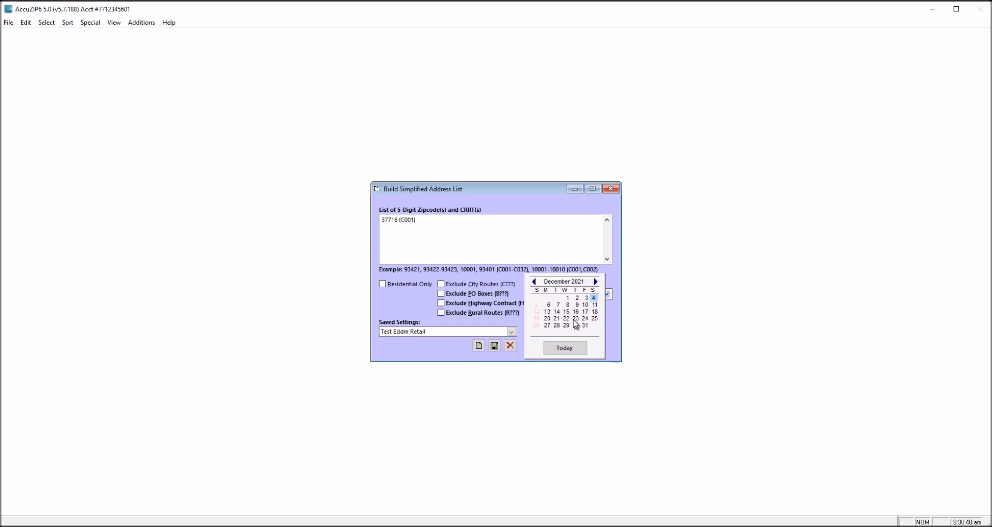
click(586, 313)
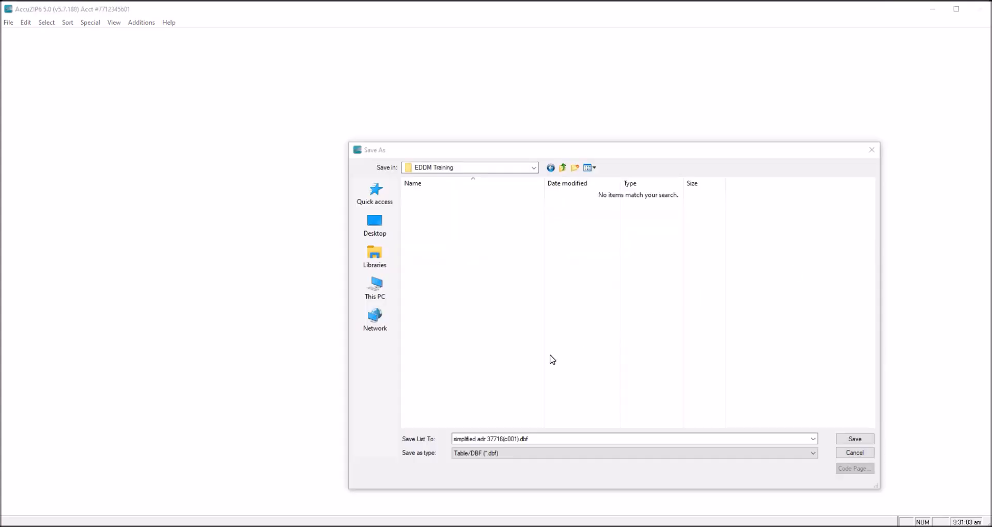
click(851, 441)
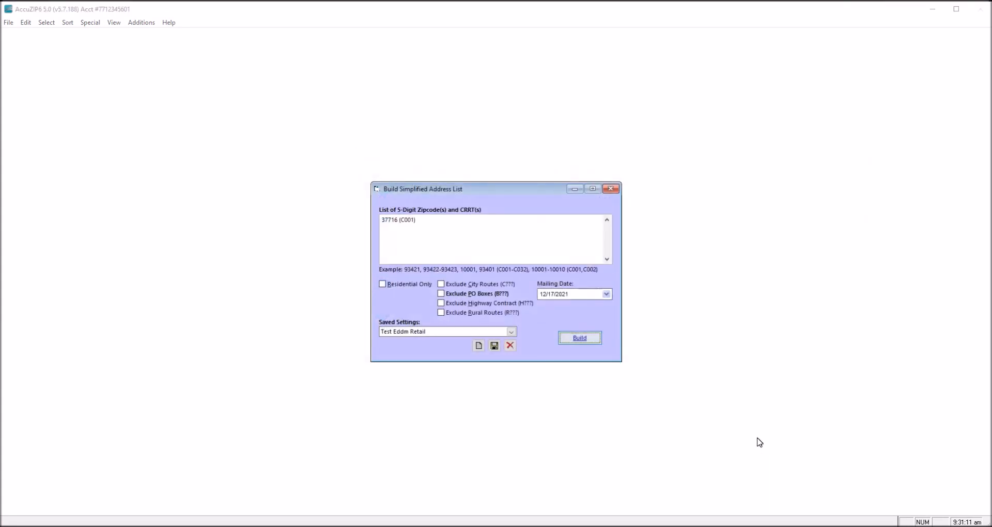
click(567, 306)
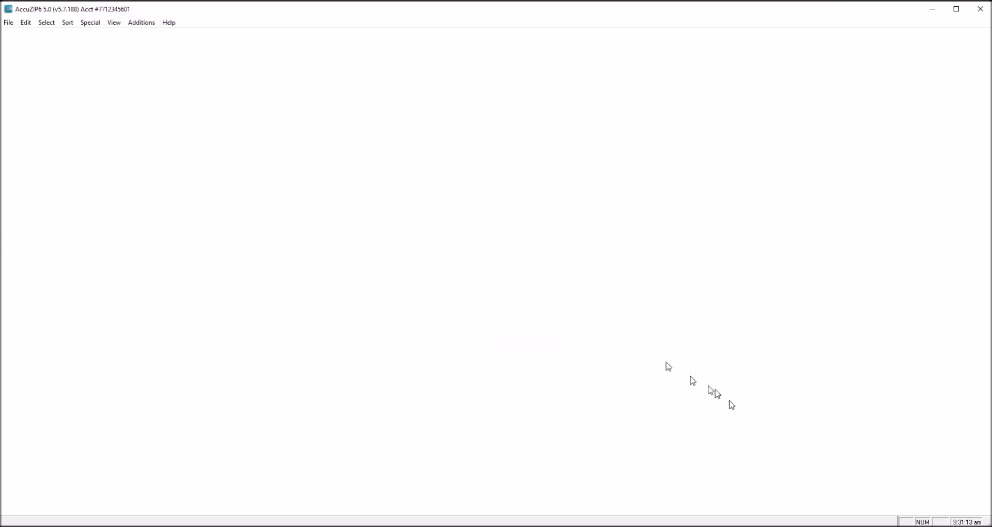
Open the SIMPLIFIED ADR 37716(C001) CRRT Counts database to check the carrier route's residential and total delivery counts.
click(8, 23)
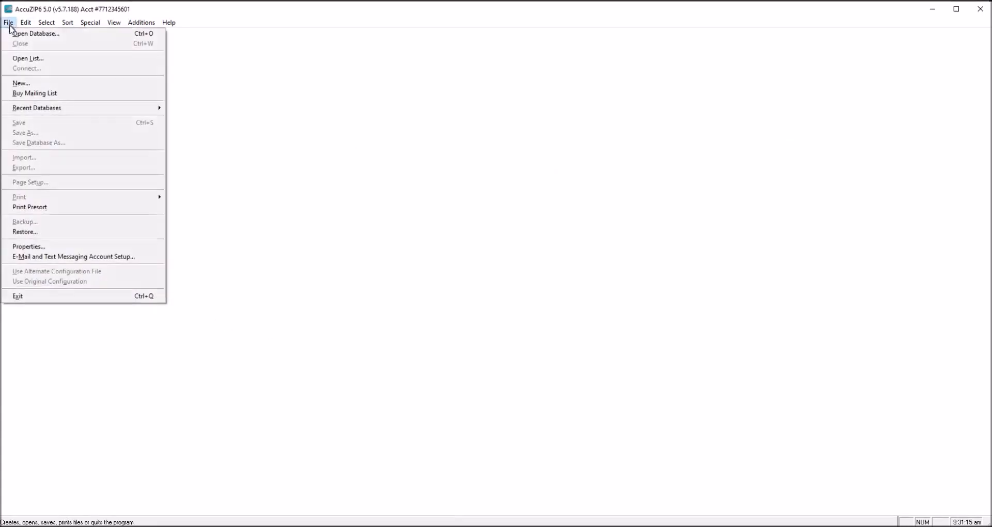
click(23, 36)
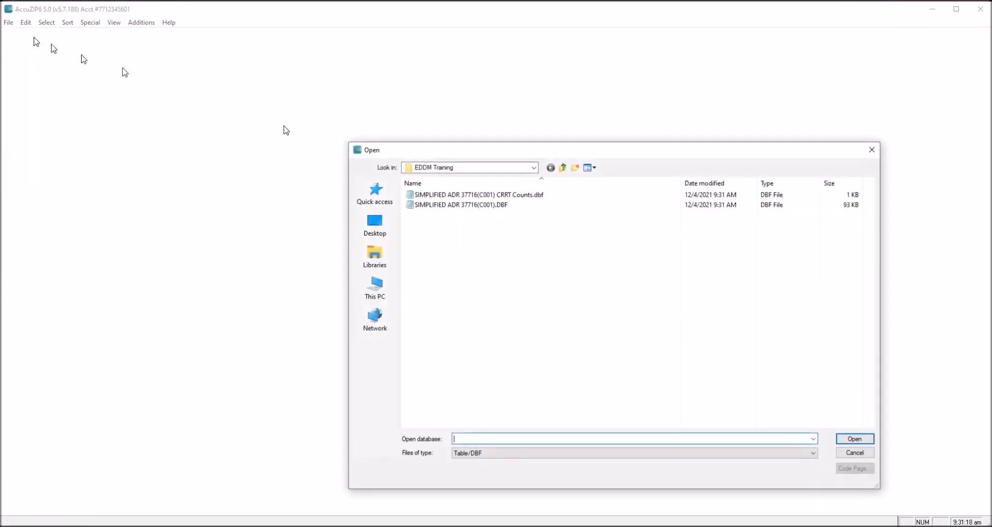
double_click(508, 197)
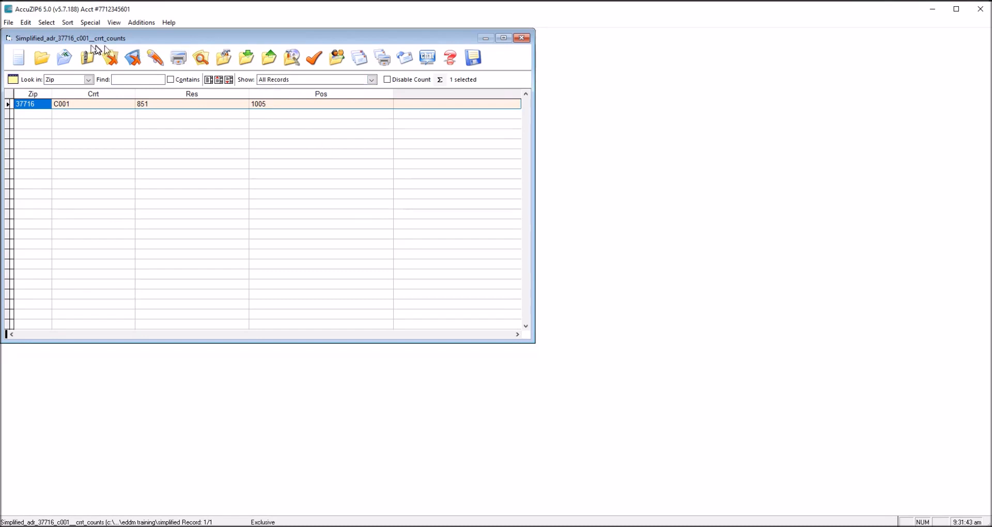
Open the SIMPLIFIED ADR 37716(C001) address list database from the EDDM Training folder.
click(8, 23)
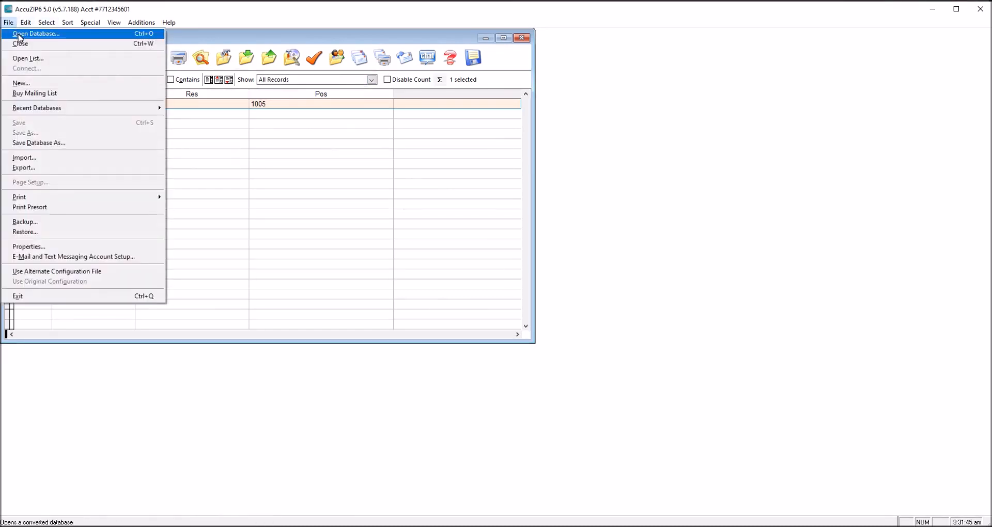
click(38, 34)
double_click(487, 207)
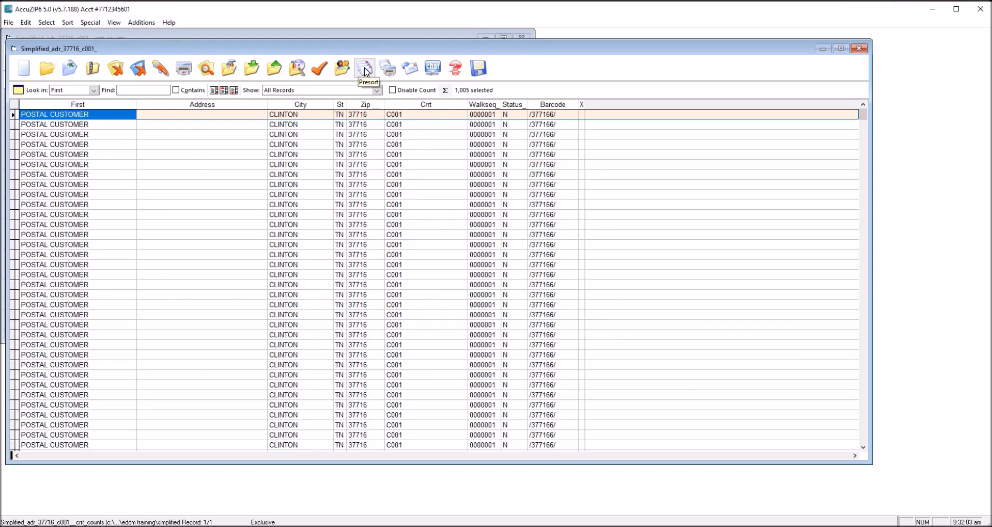
Start a presort of the open address list with the mail class Standard Mail (EDDM).
click(365, 70)
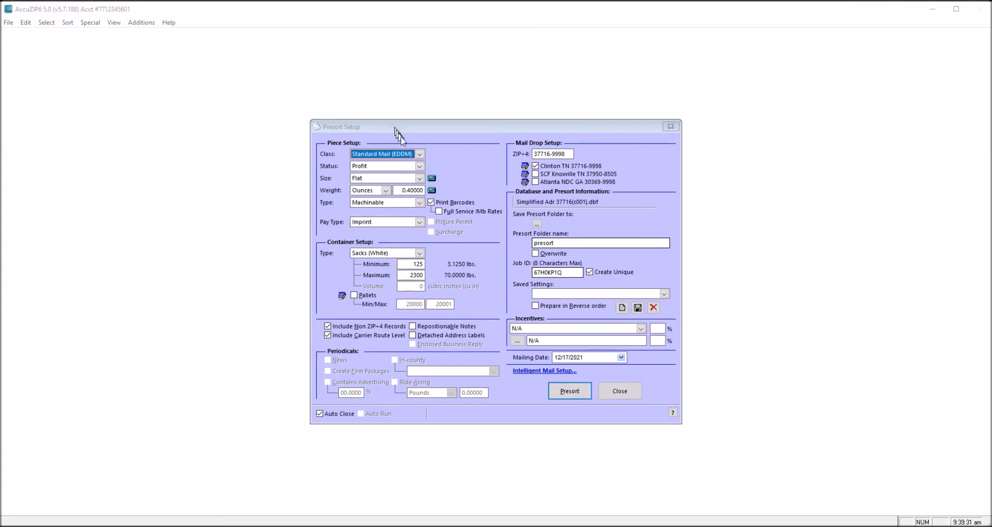
click(419, 153)
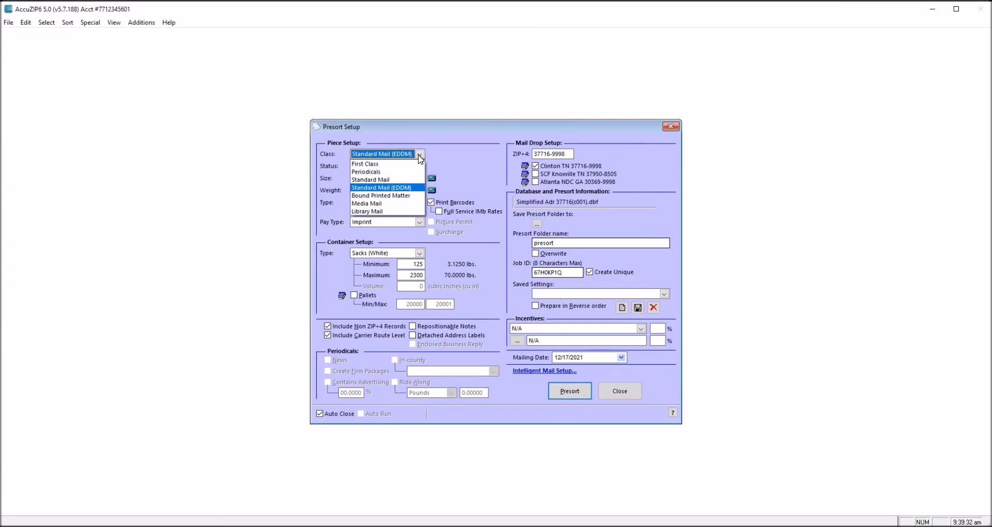
click(405, 188)
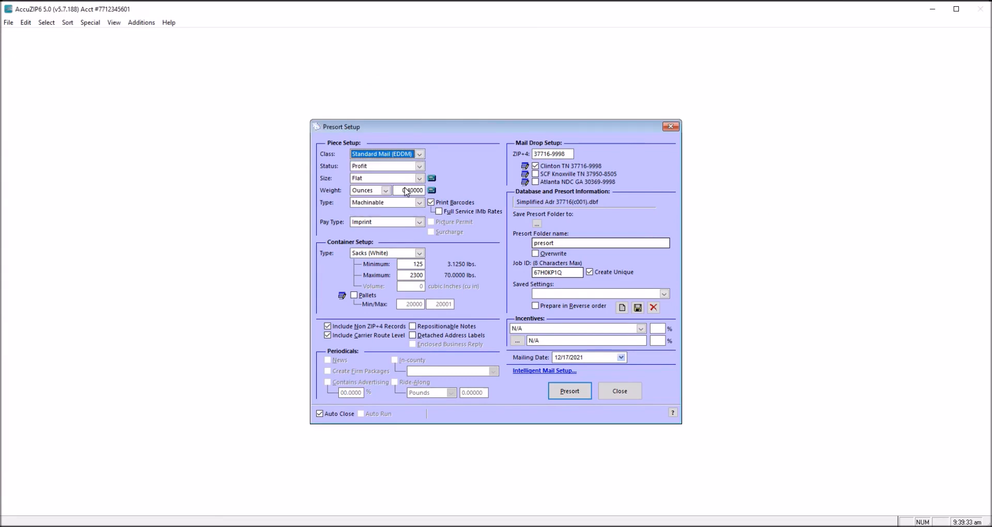
Set the mailpiece thickness to 0.014 inches in the Mailpiece Size Calculator, keeping the weight at 0.4 ounces.
click(432, 180)
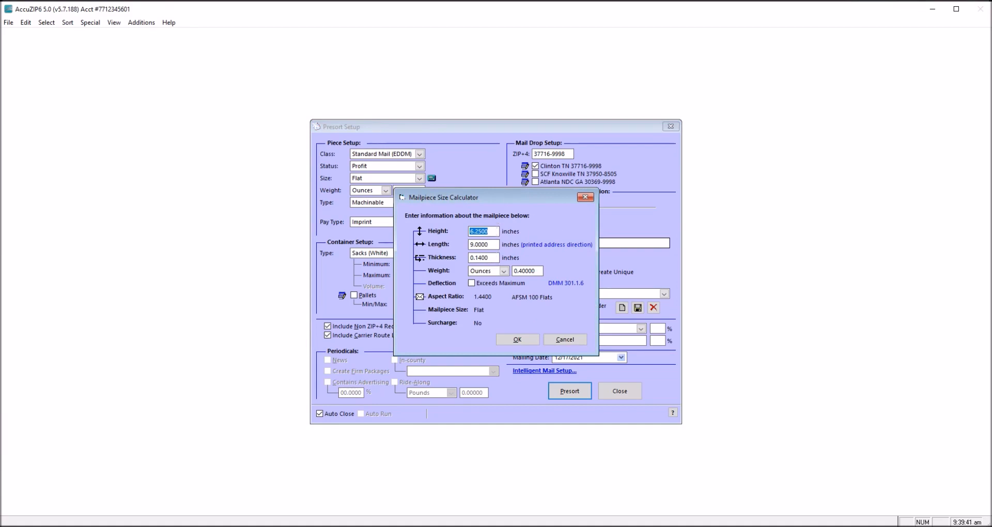
drag(494, 258, 464, 255)
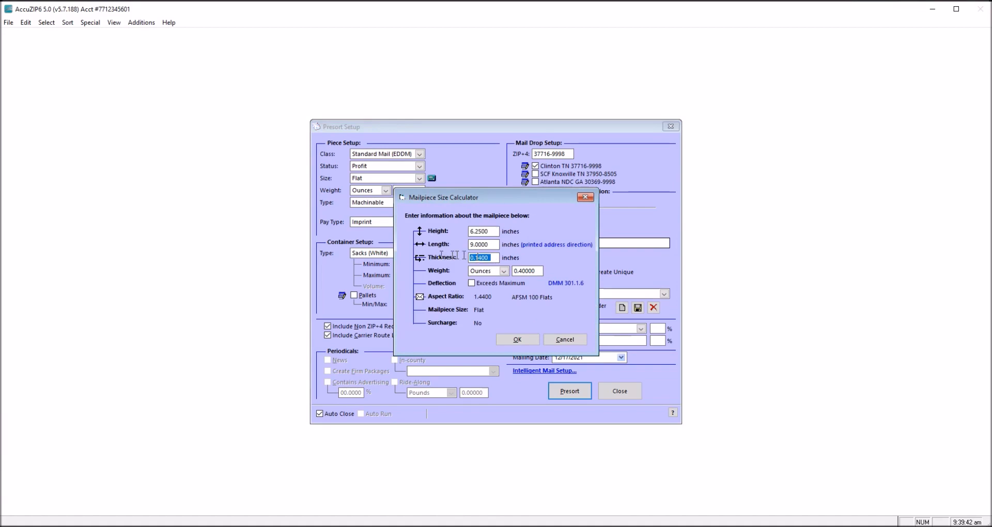
text(.014)
click(513, 271)
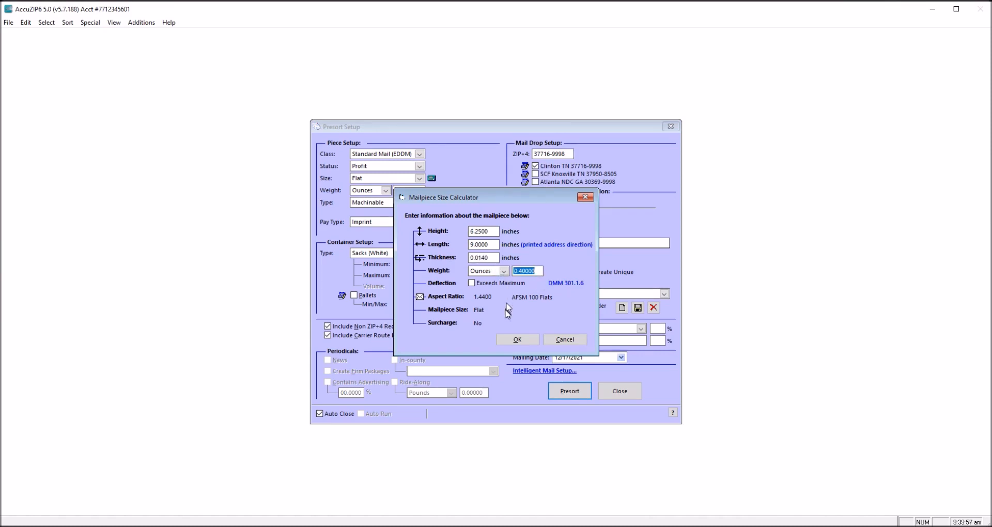
click(515, 340)
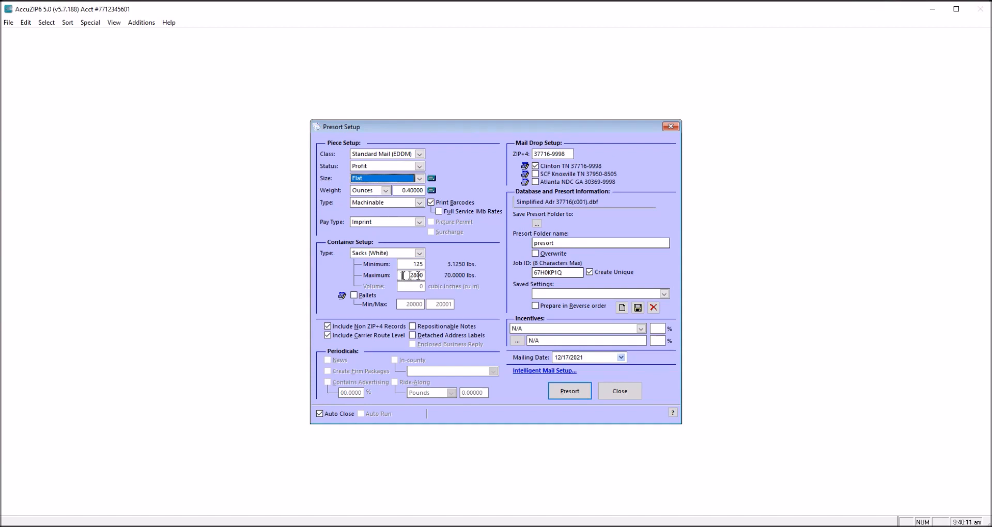
Set the maximum number of pieces per sack to 2100 in the container setup.
drag(400, 275, 419, 275)
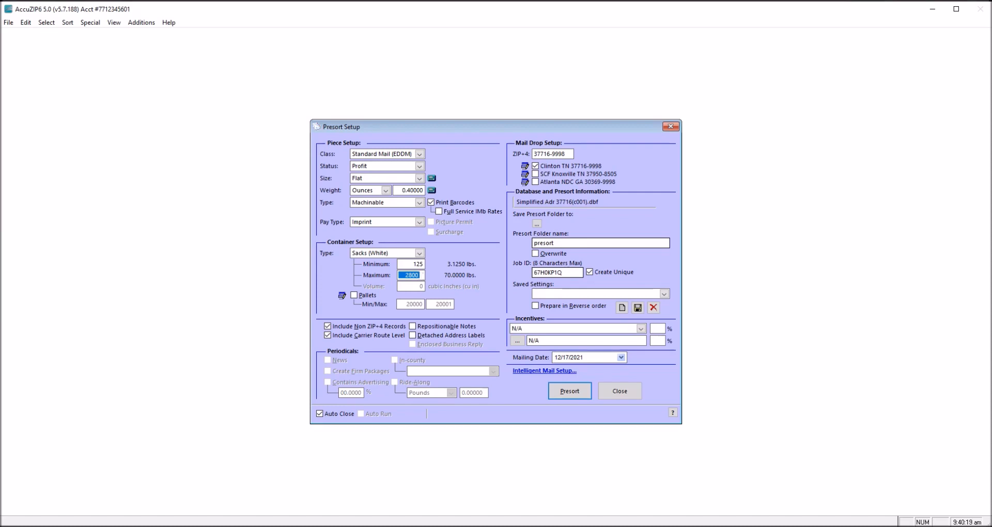
text(2100)
click(493, 251)
click(403, 275)
Check the mail drop ZIP+4, choose 12/17/2021 as the mailing date and run the presort.
drag(566, 154, 531, 155)
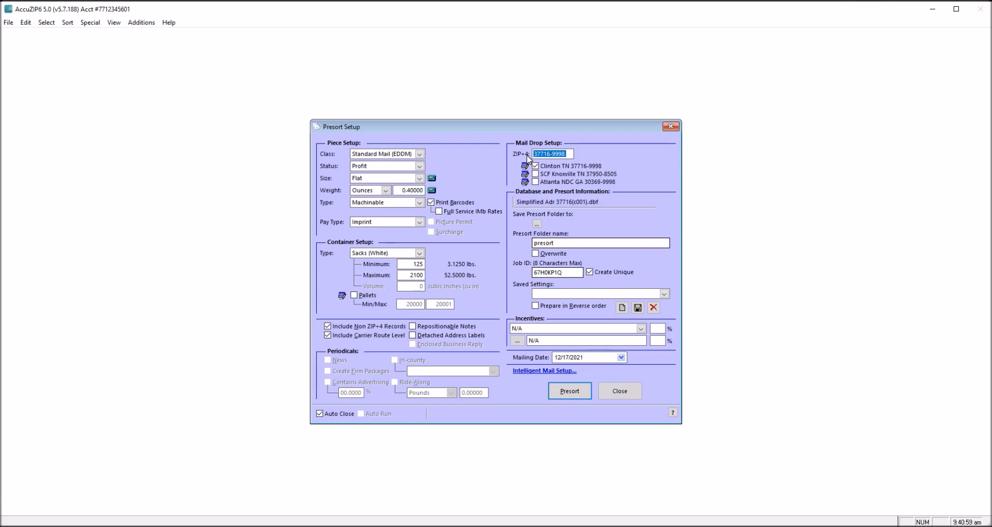
click(622, 357)
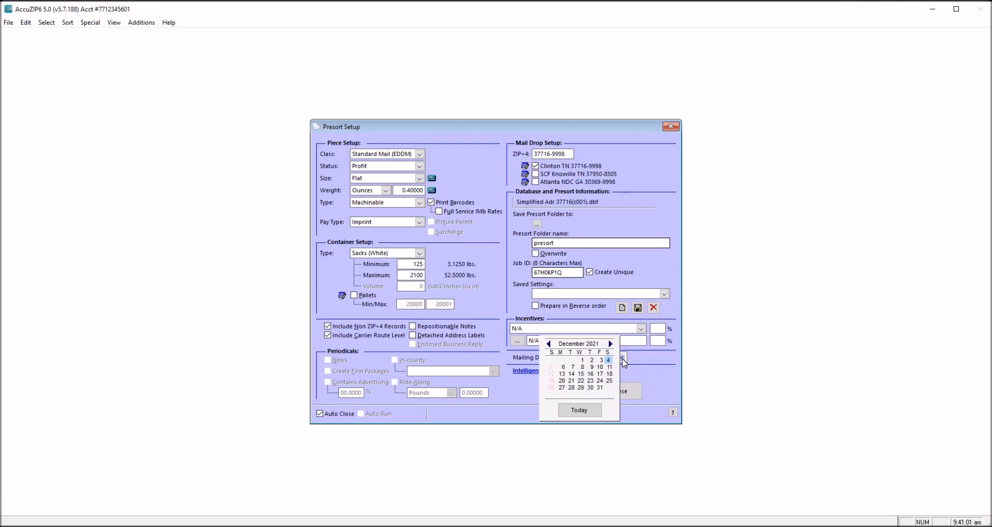
click(601, 373)
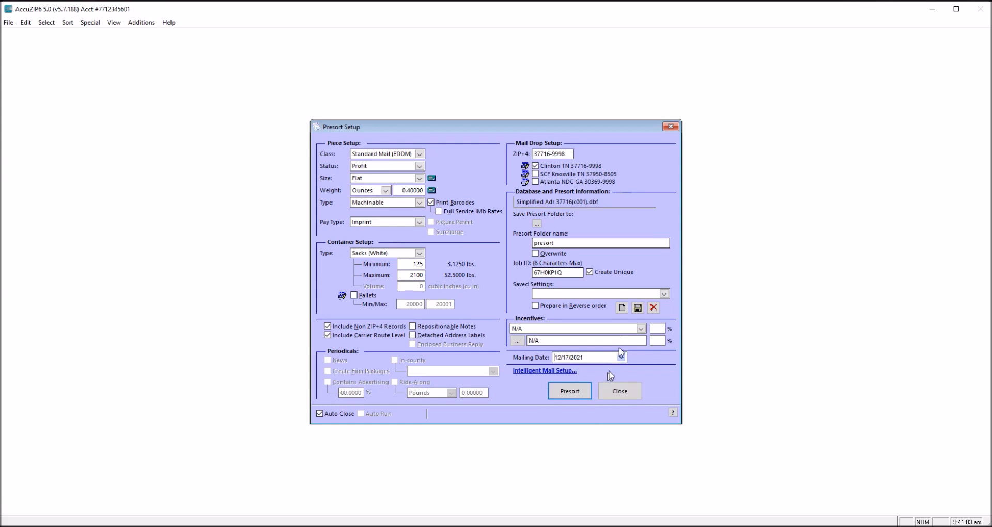
click(571, 391)
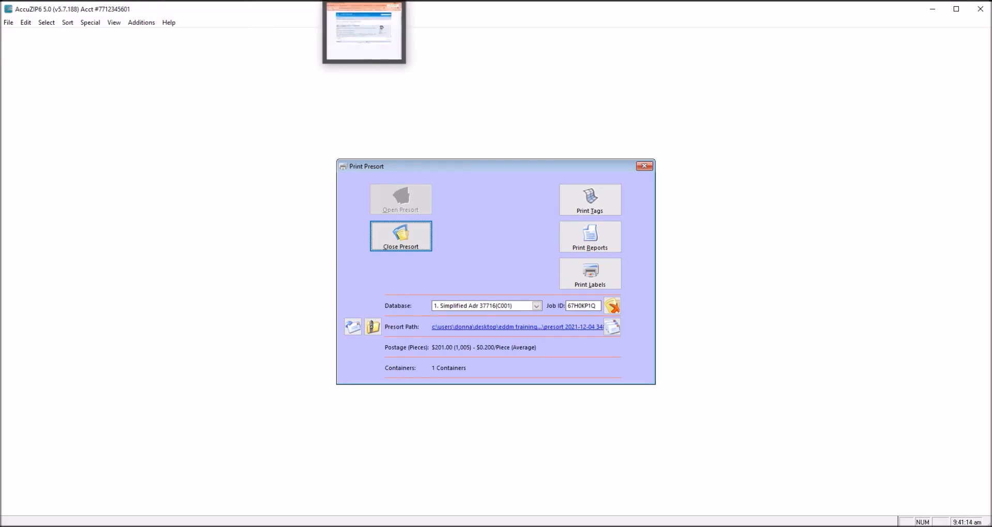
Switch to the browser, read the AccuZIP forum post on piece thickness for 50, 75 or 100 piece EDDM bundles, and return to AccuZIP6.
click(392, 13)
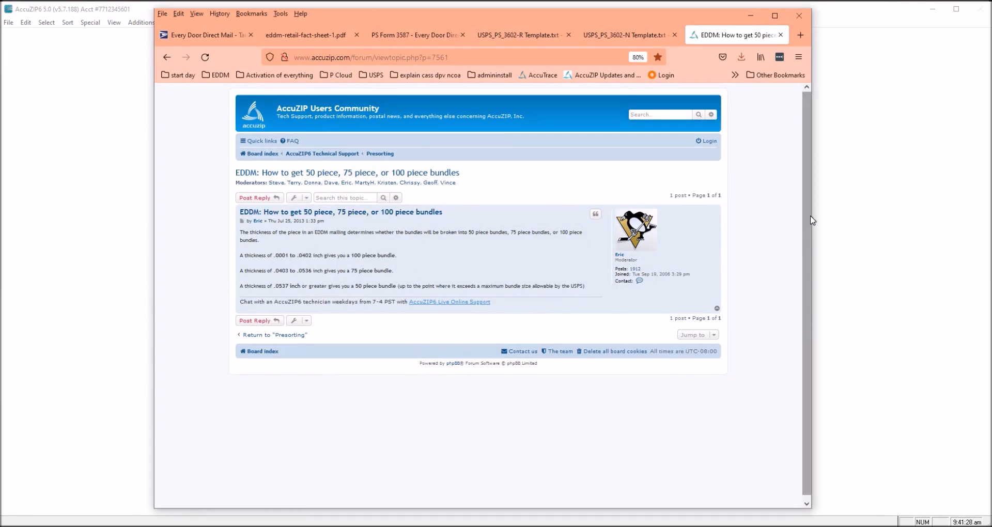
drag(812, 216, 694, 219)
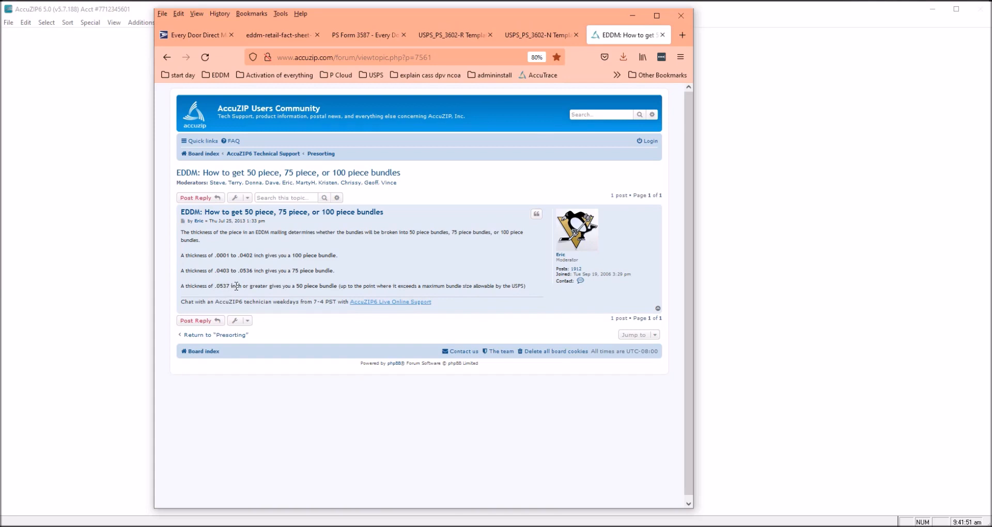
click(625, 19)
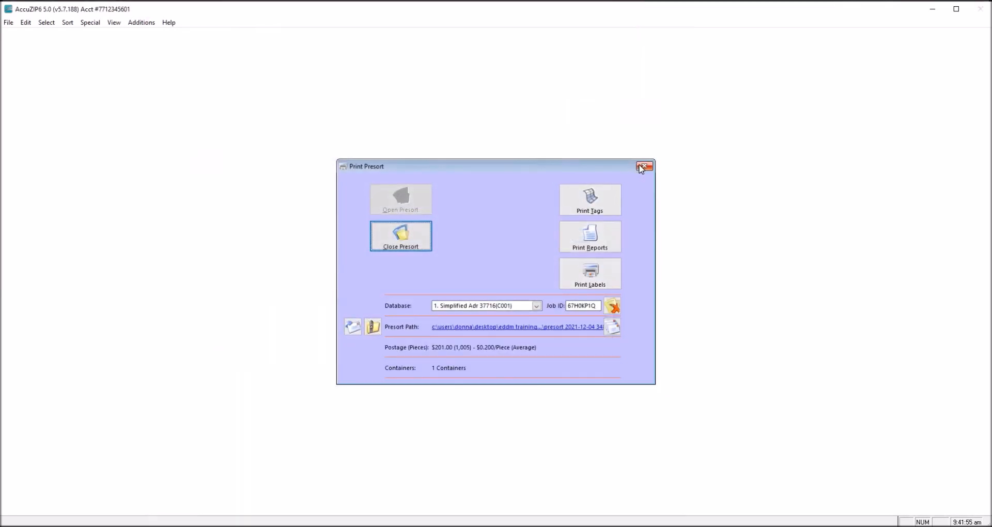
Return to the presort setup, check the 0.0140-inch thickness in the Mailpiece Size Calculator and run the presort again.
click(643, 167)
click(364, 67)
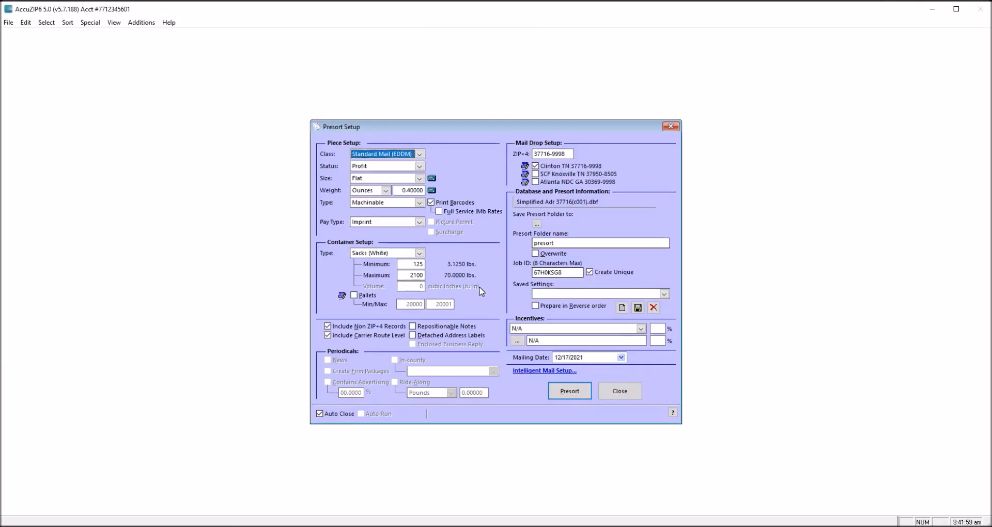
click(432, 178)
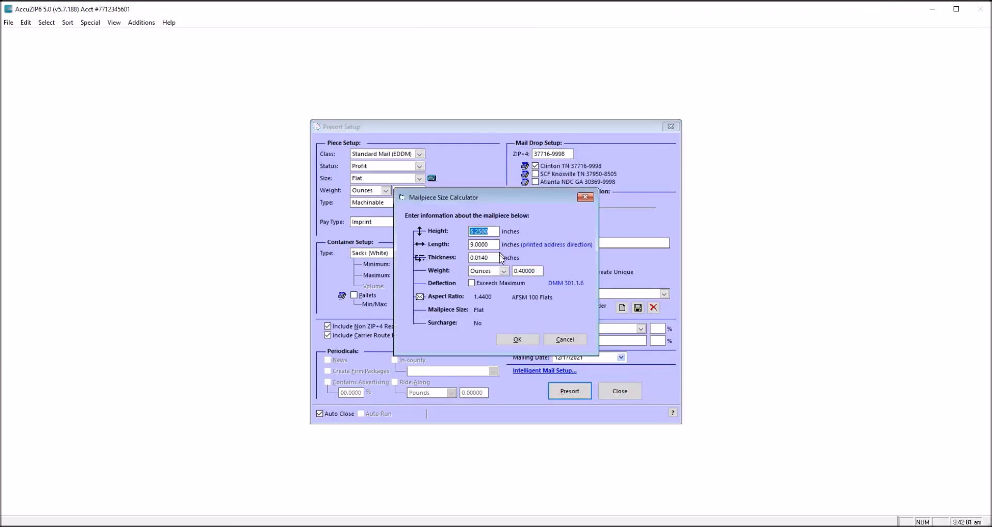
drag(497, 259, 469, 258)
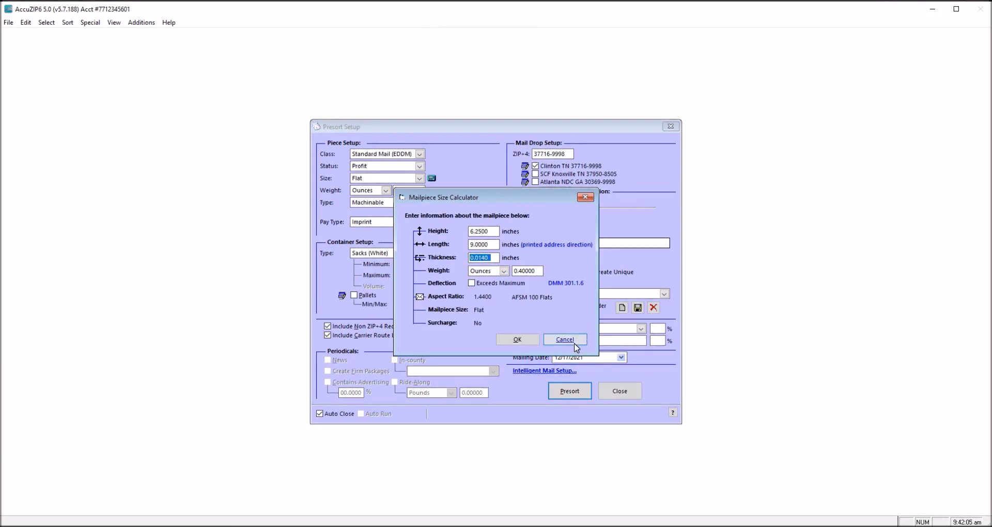
click(518, 339)
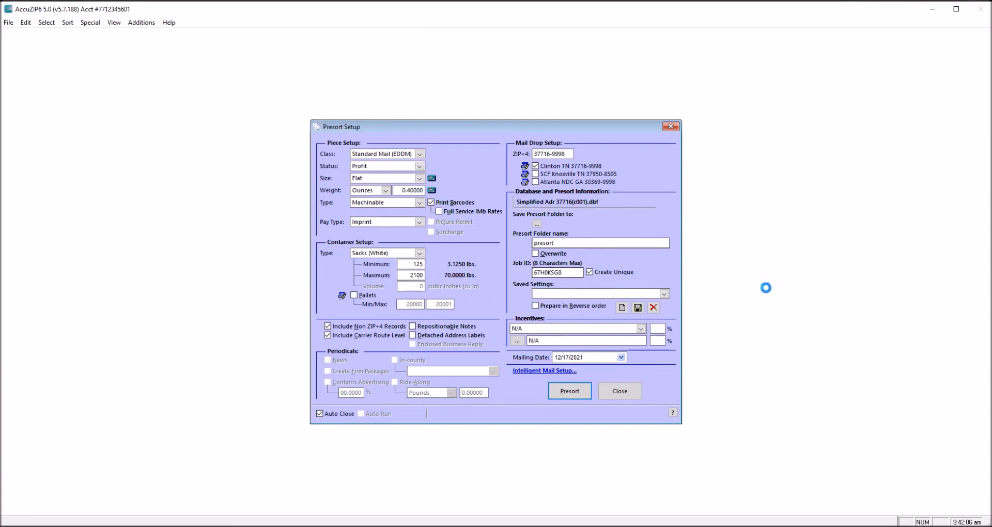
click(570, 391)
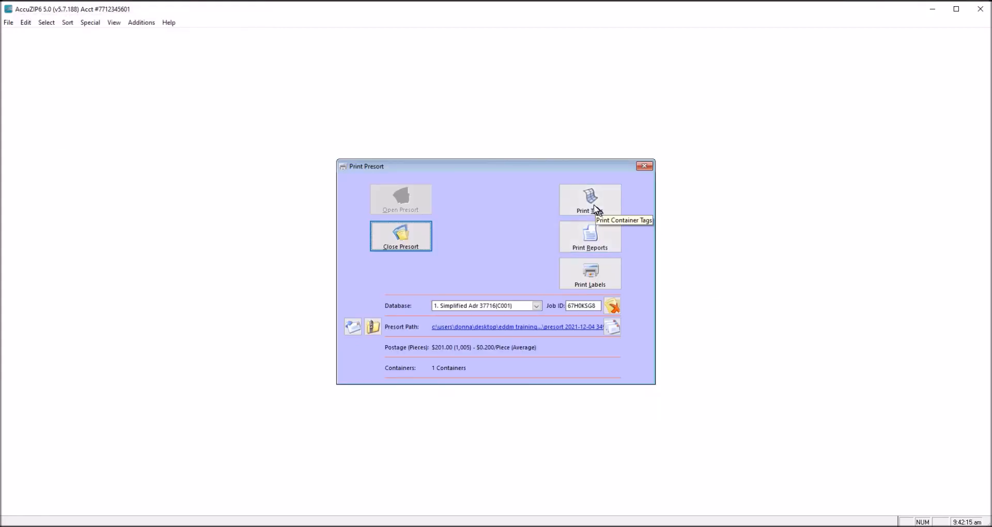
Print the sack container tags to PDF with "EDDM REtail 37716" as user information line 1.
click(594, 204)
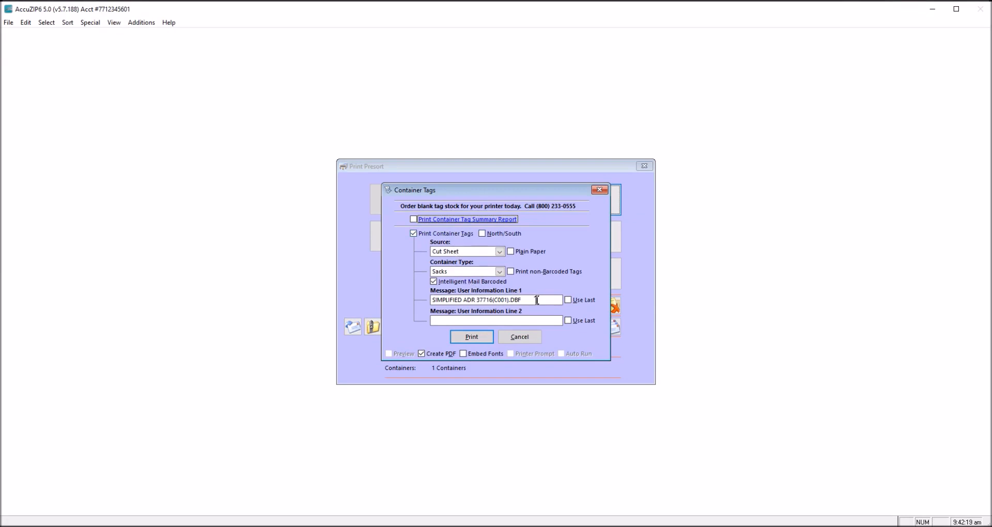
drag(535, 300, 387, 300)
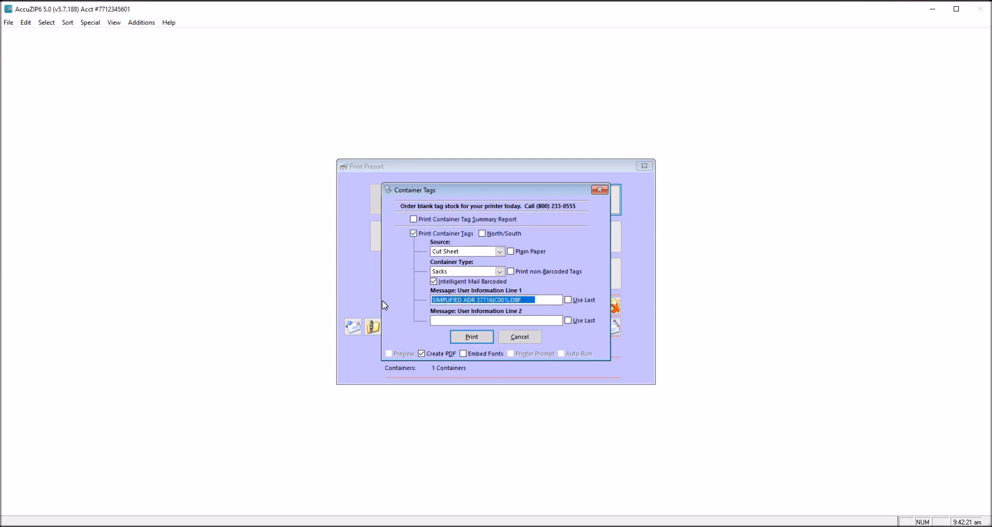
text(EDDM REtail 37716)
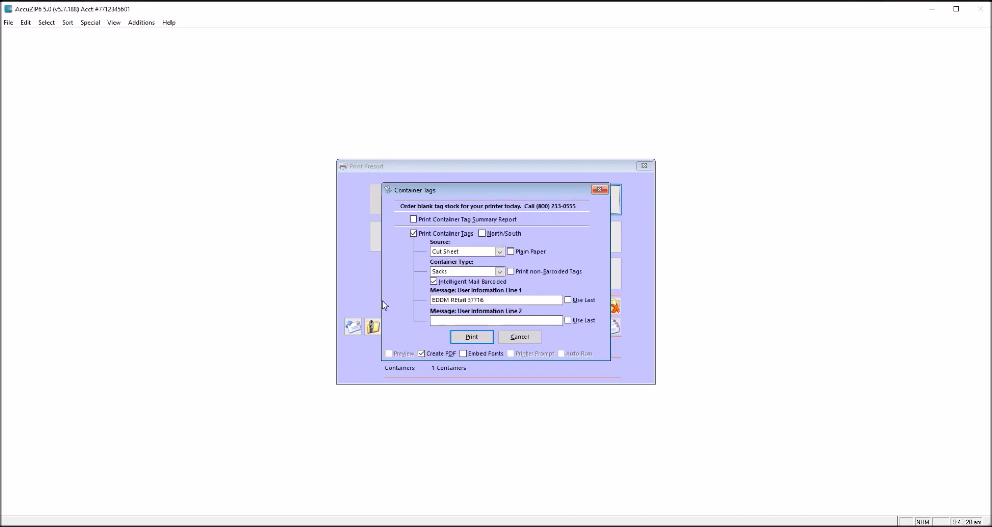
click(470, 338)
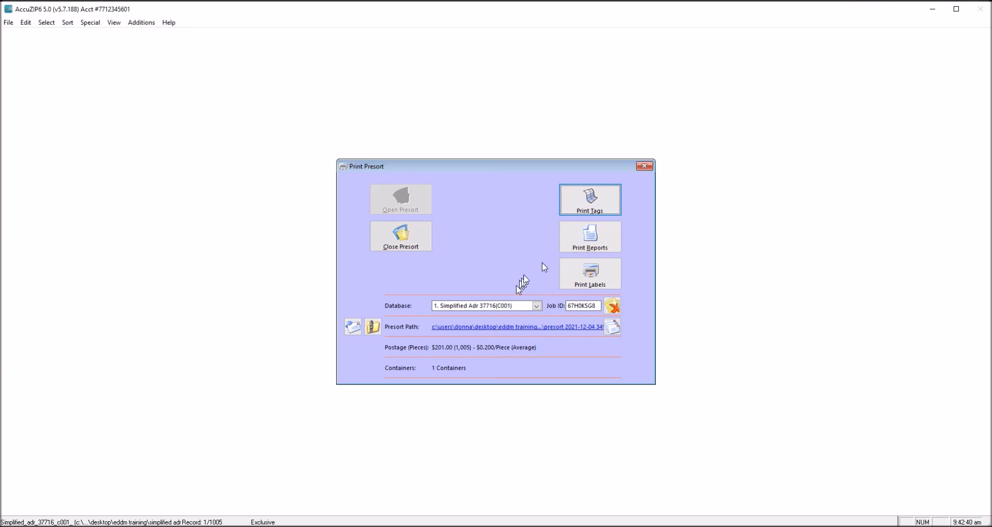
Start printing the presort reports to PDF with the qualification report, mailing statement, CASS certificate and facing slips included.
click(598, 238)
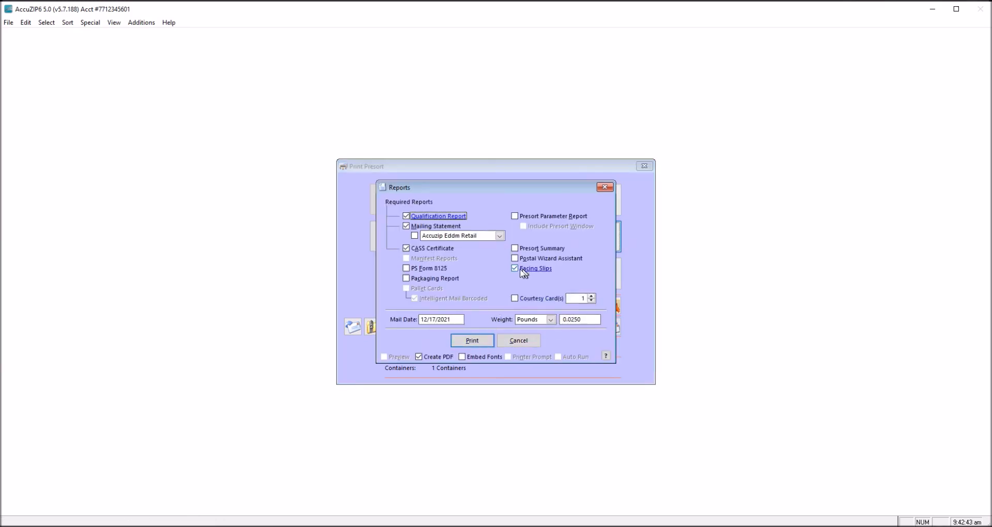
click(516, 269)
click(519, 273)
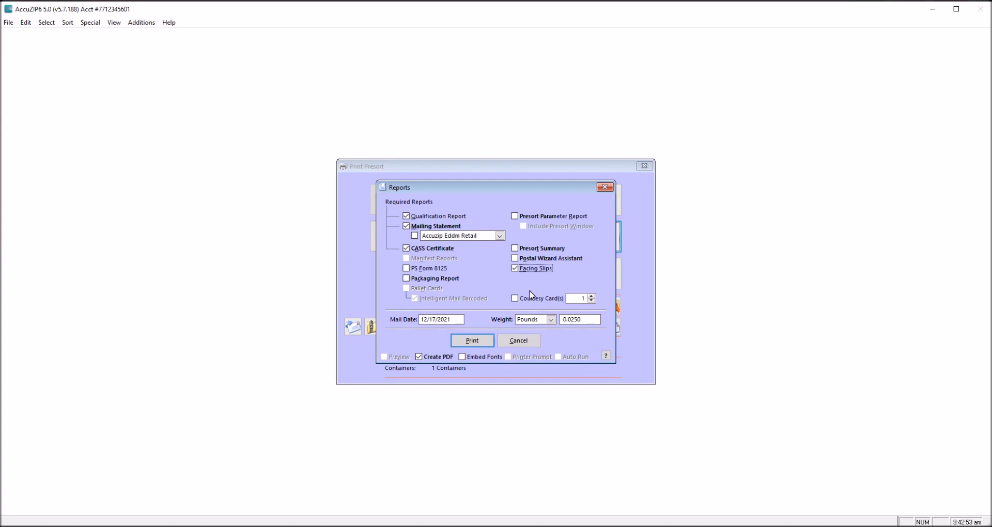
click(471, 340)
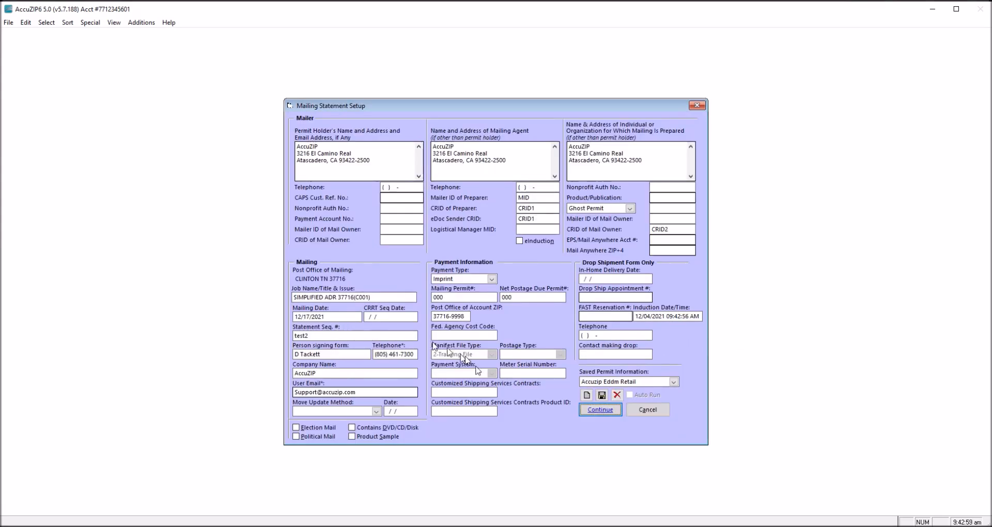
Check the mailing permit number and the post office of account ZIP in the mailing statement setup, and continue generating the reports.
click(462, 298)
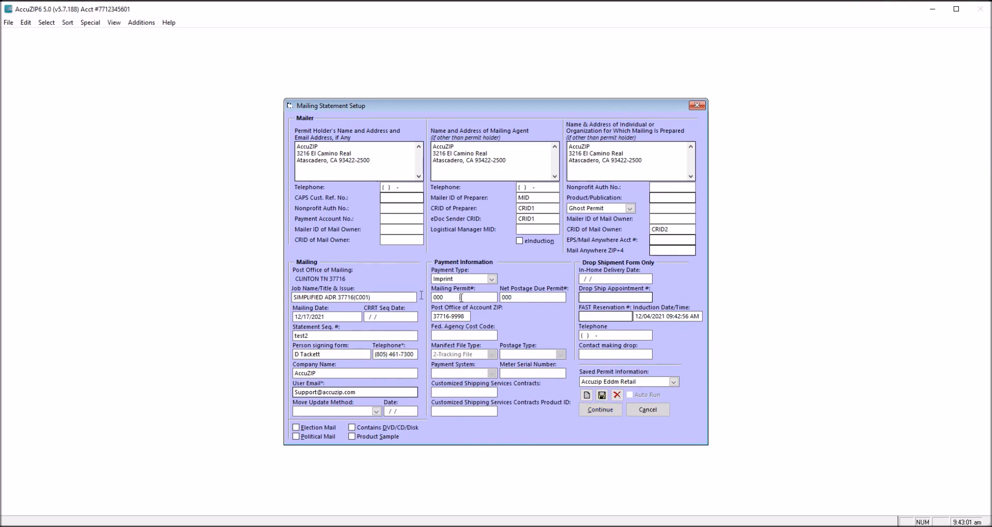
drag(468, 316, 436, 316)
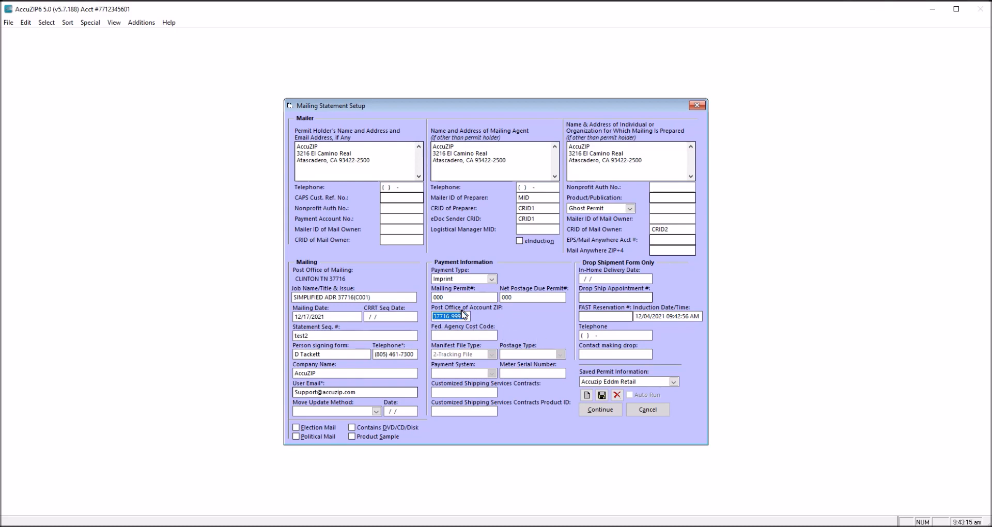
drag(467, 316, 437, 315)
click(613, 411)
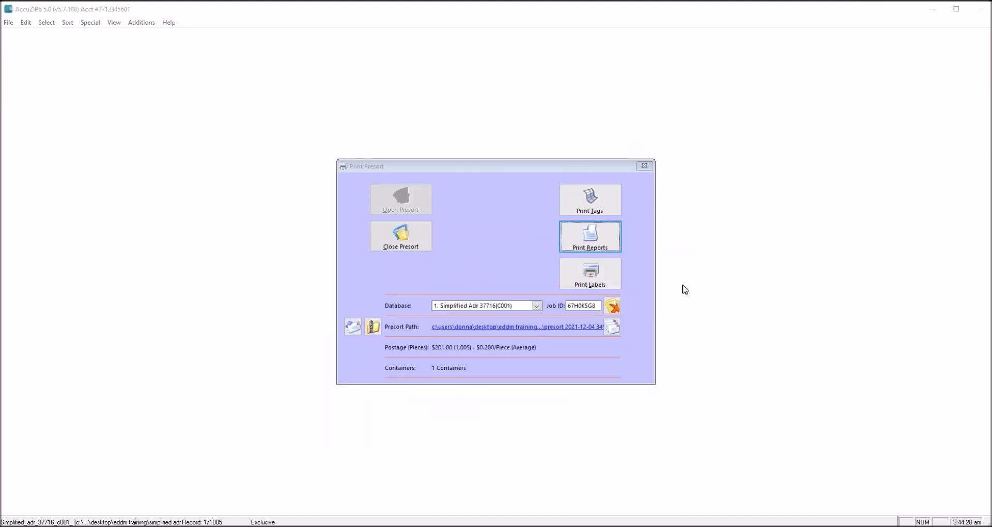
Open eDocumentation.pdf from the presort folder and hide its bookmarks pane.
click(484, 327)
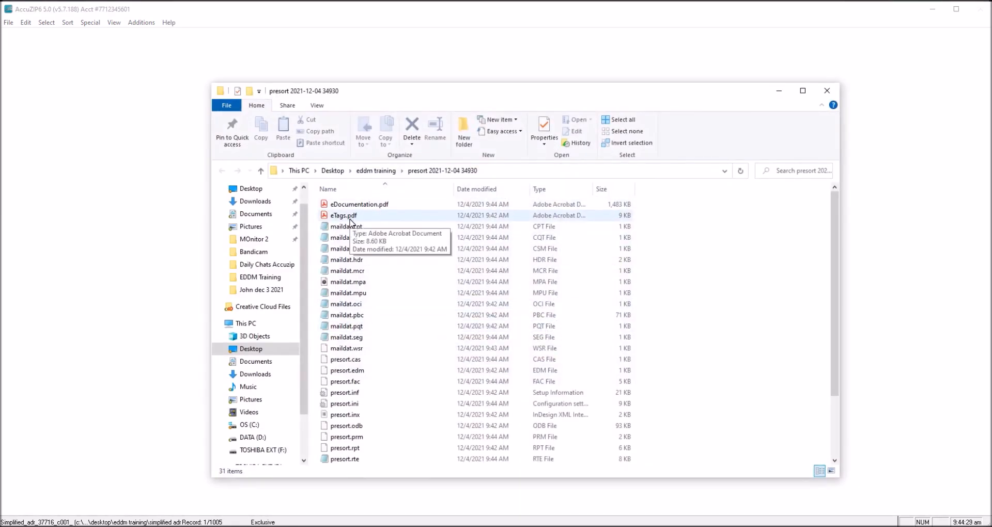
double_click(351, 206)
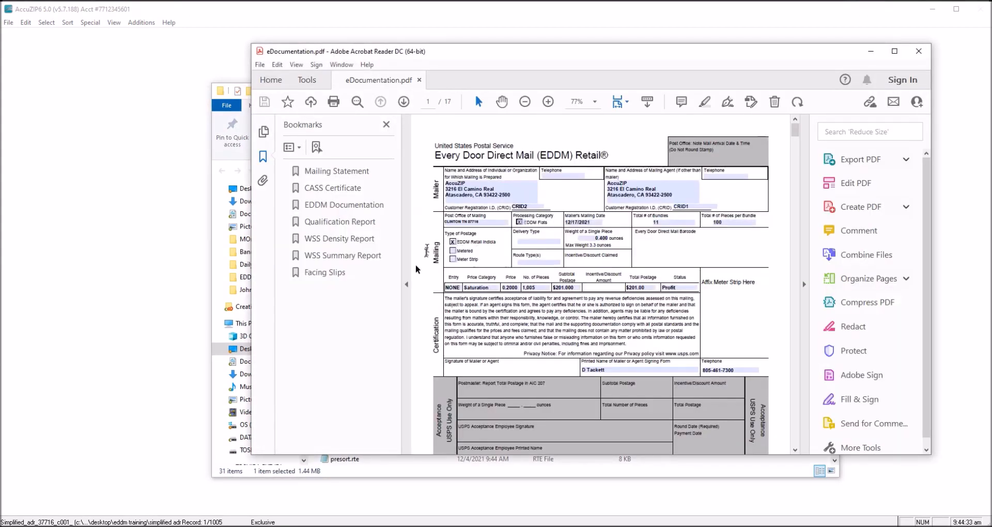
click(407, 283)
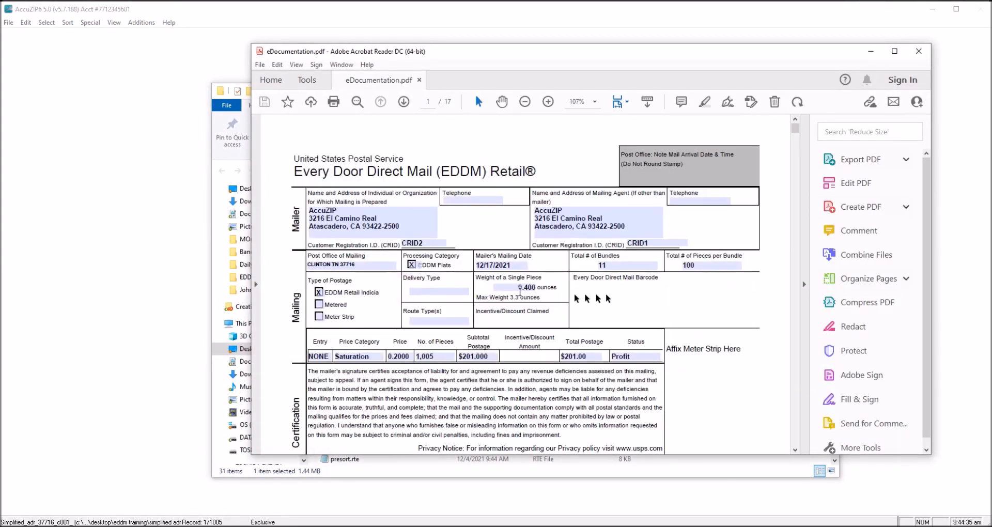
Review the EDDM Retail mailing statement, CASS summary, PS Form 3587 documentation, qualification report and walk sequence reports.
scroll(600, 310, down, 5)
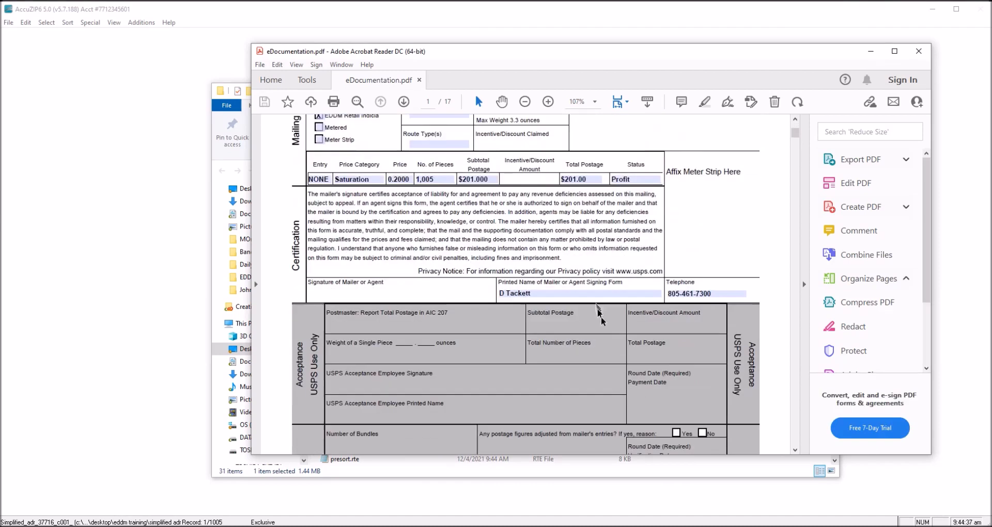
scroll(613, 345, down, 10)
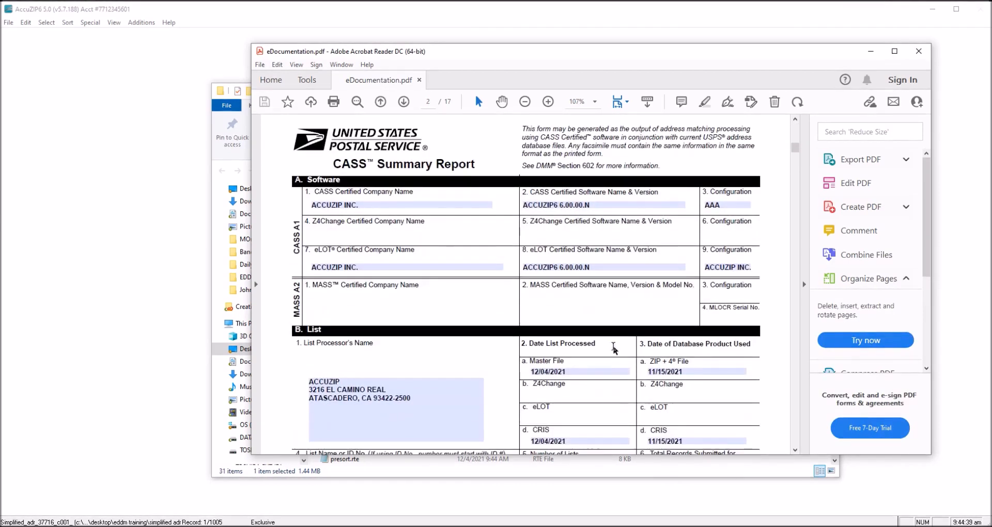
scroll(614, 351, down, 5)
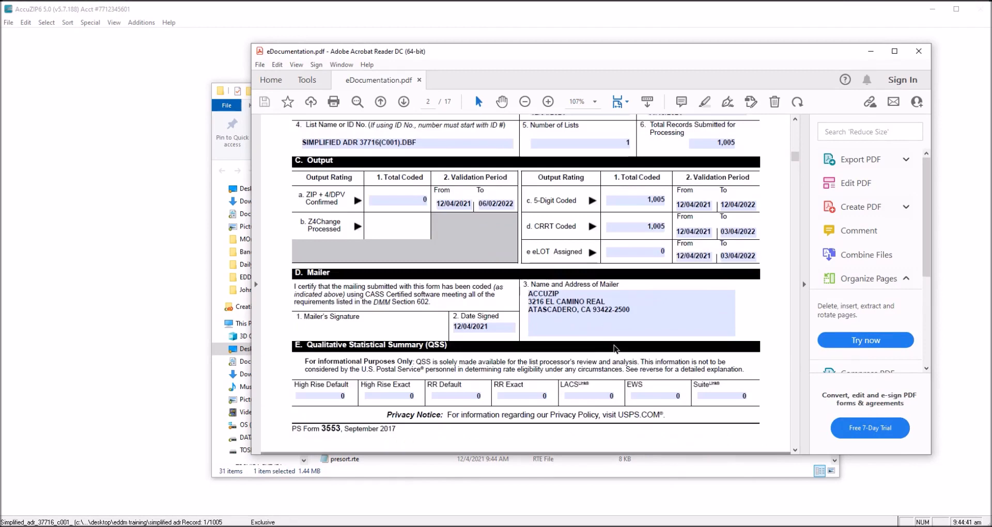
scroll(615, 349, down, 5)
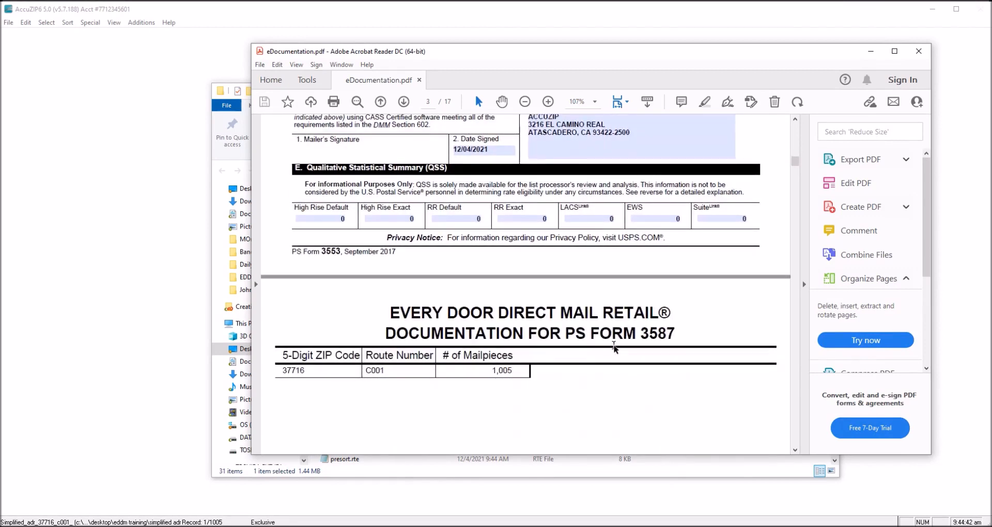
scroll(615, 350, down, 10)
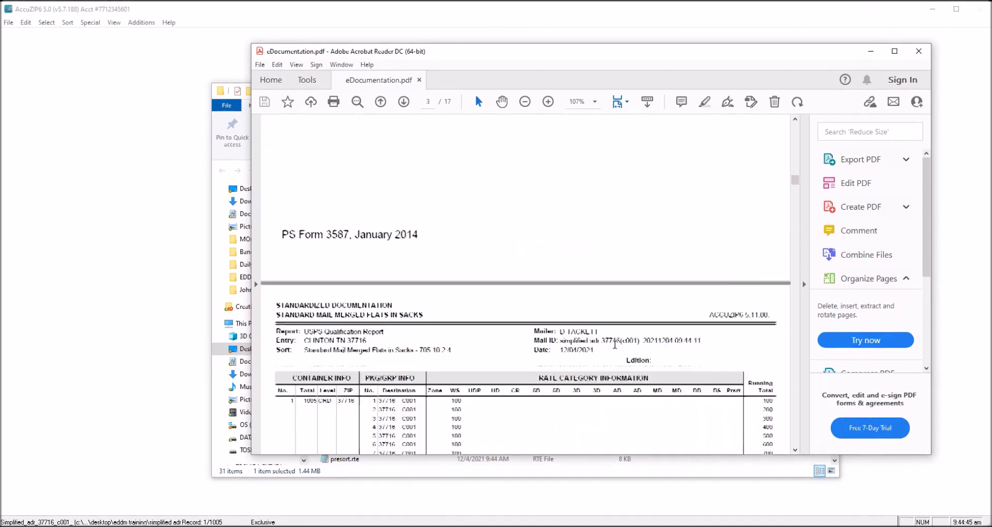
scroll(615, 349, down, 2)
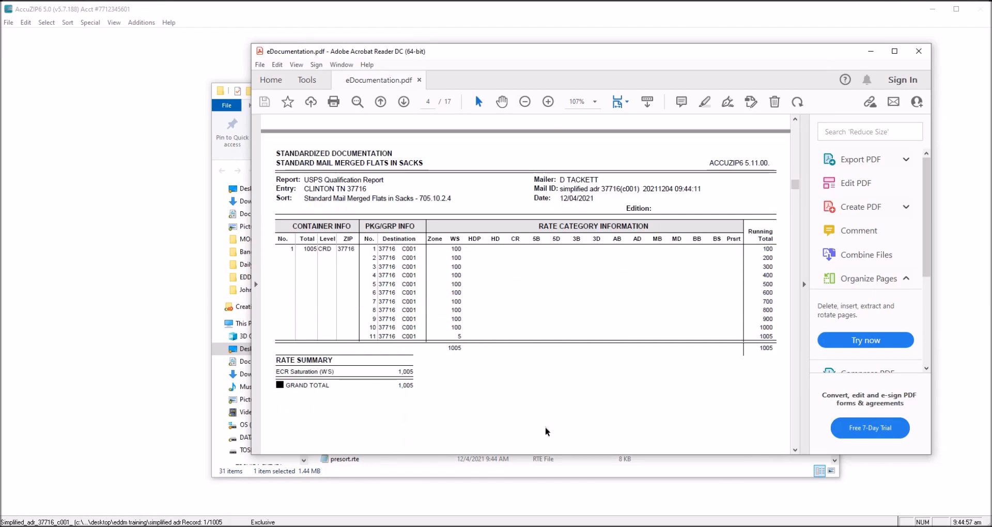
scroll(542, 414, down, 10)
scroll(541, 403, down, 20)
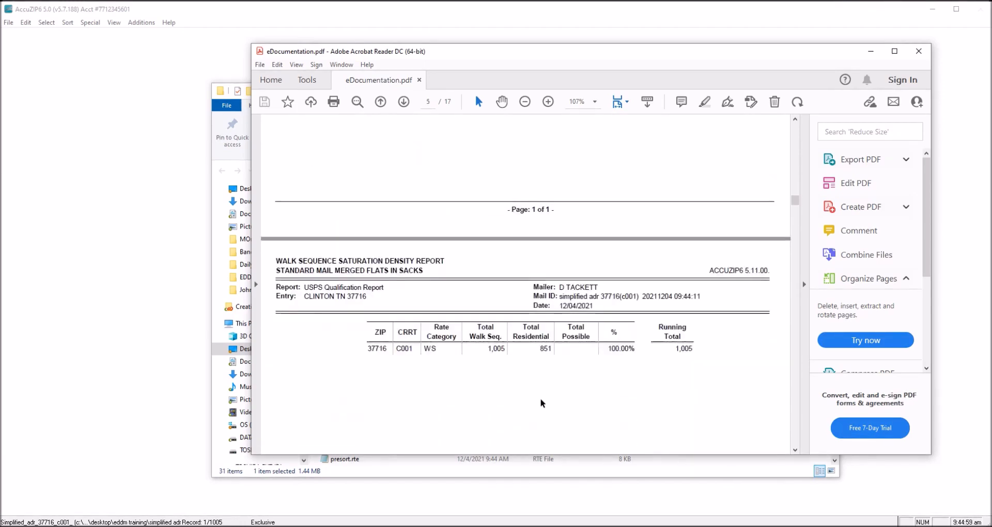
scroll(555, 403, down, 6)
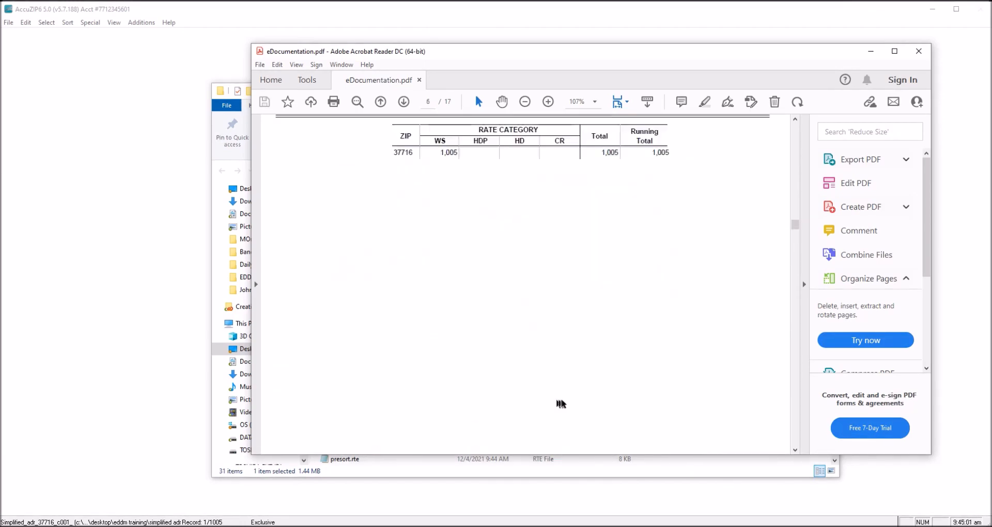
Page through all the EDDM Retail facing slips for route C001, and close the PDF and the presort folder.
scroll(574, 403, down, 8)
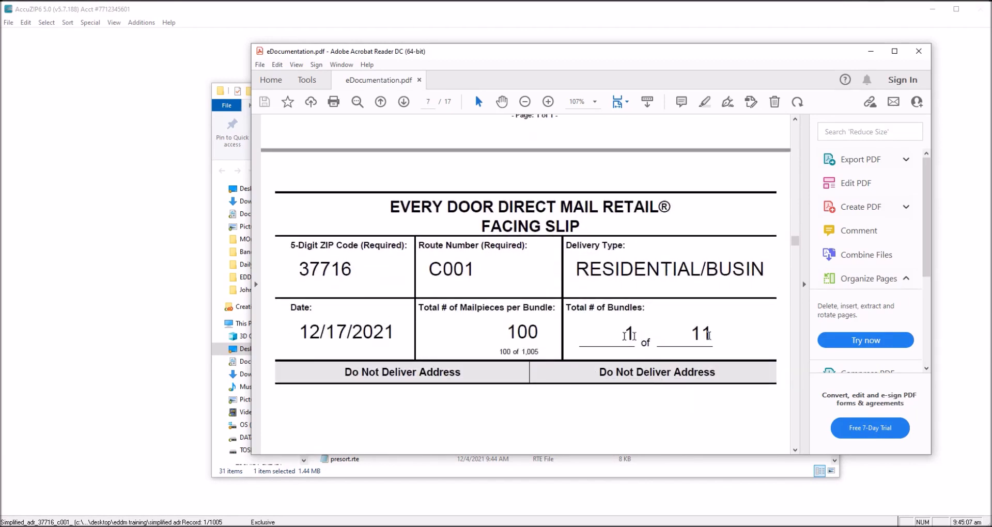
click(404, 102)
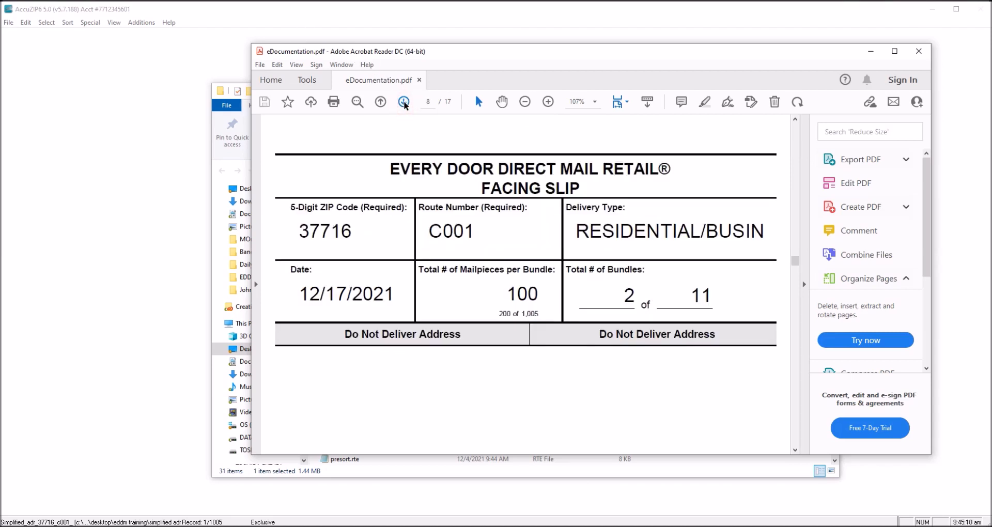
click(404, 102)
click(404, 102)
click(404, 102)
click(404, 101)
click(405, 102)
click(404, 102)
click(404, 102)
click(404, 102)
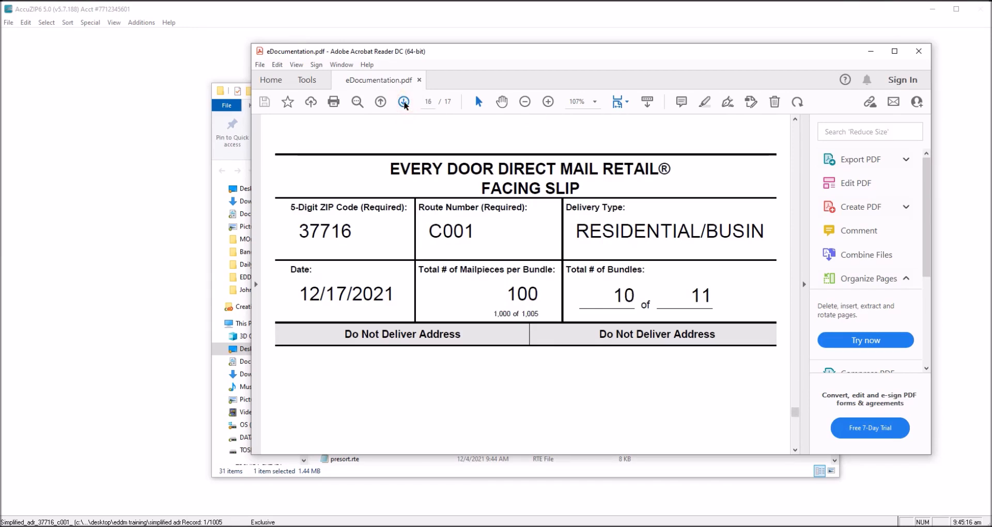
click(404, 102)
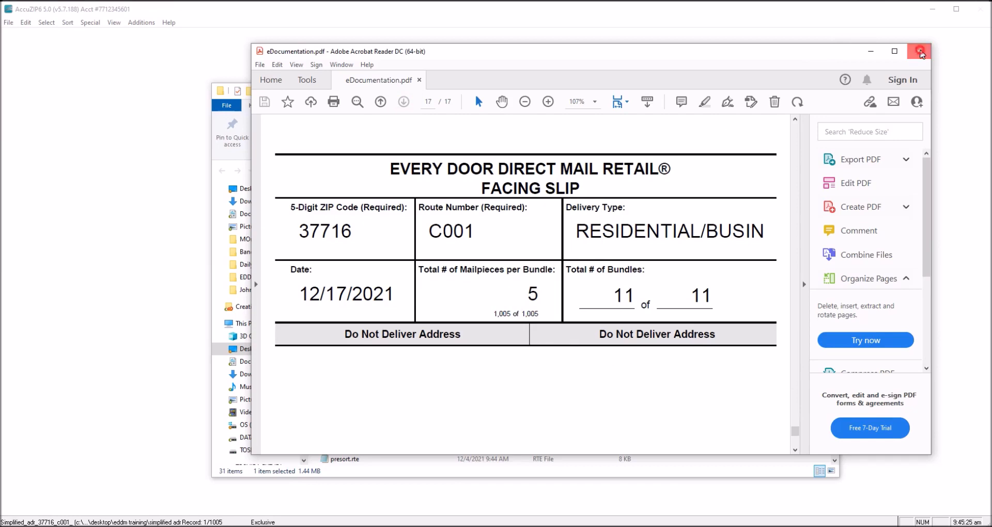
click(920, 51)
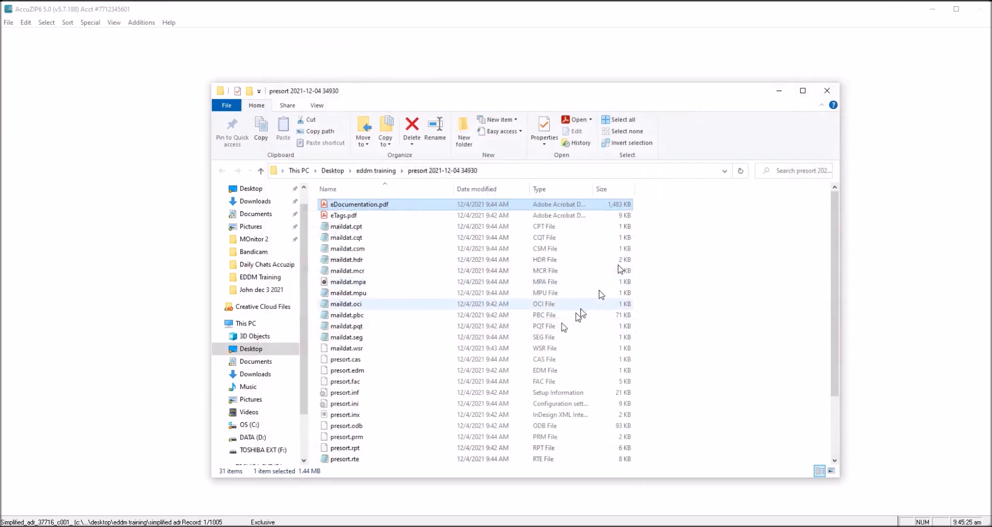
click(827, 90)
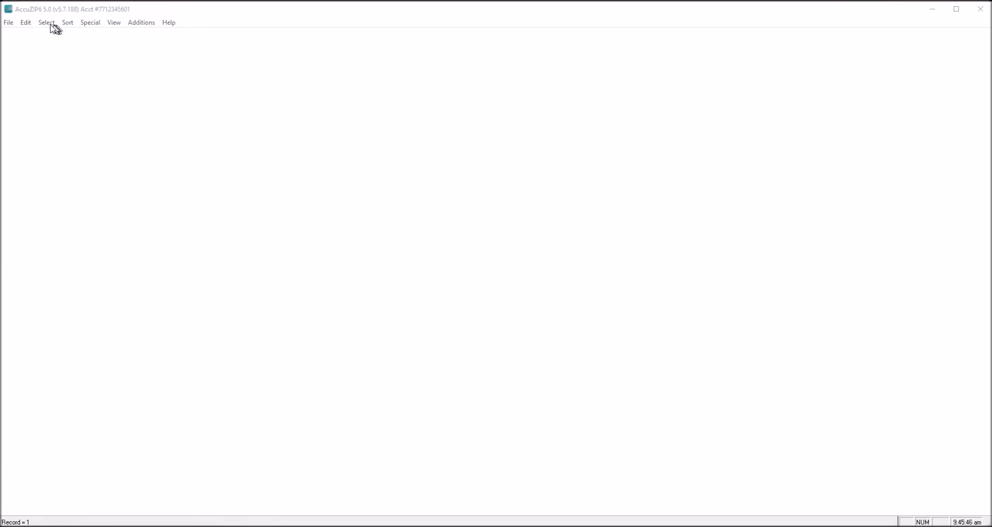
Start a new simplified EDDM address list and load the saved settings Test Eddm Multiple.
click(51, 28)
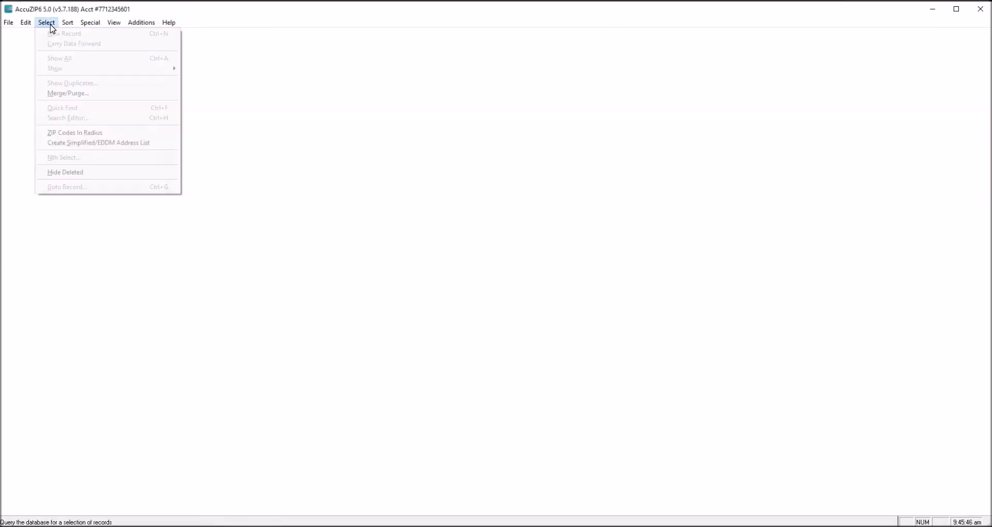
click(77, 144)
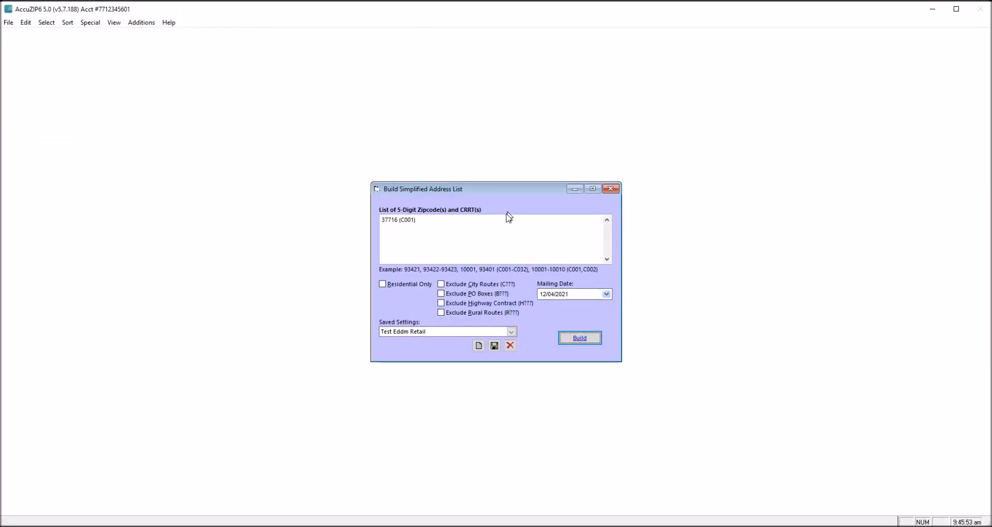
click(513, 333)
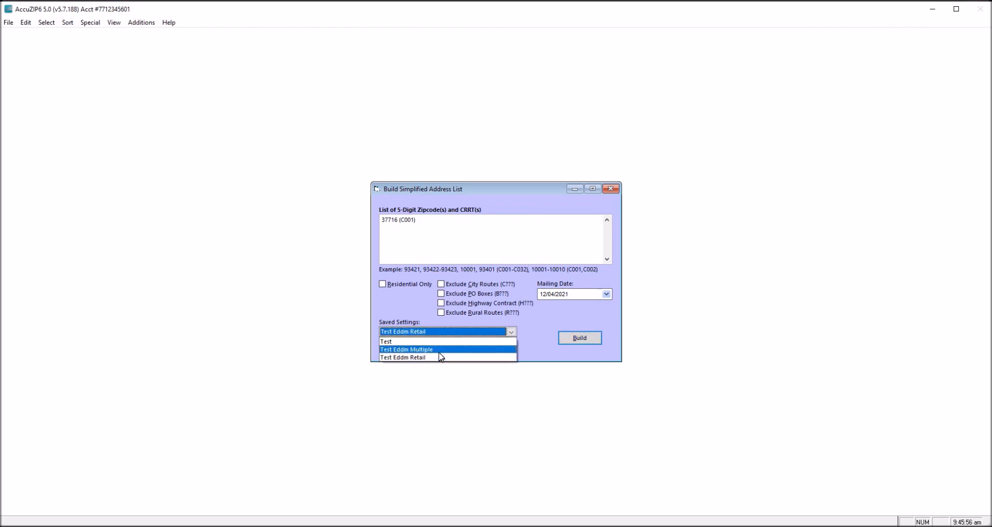
click(440, 353)
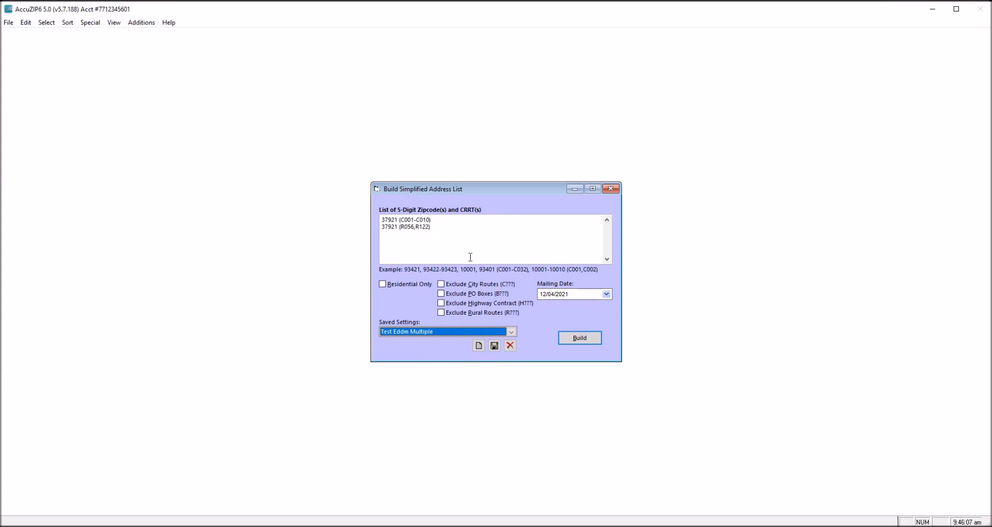
click(398, 220)
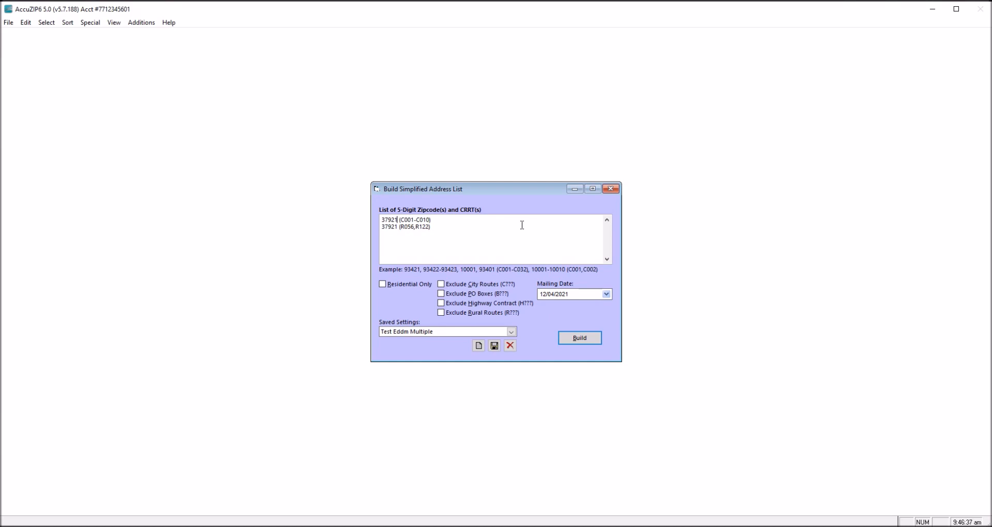
Switch the saved settings to Test Eddm Retail and back to Test Eddm Multiple.
click(443, 331)
click(433, 357)
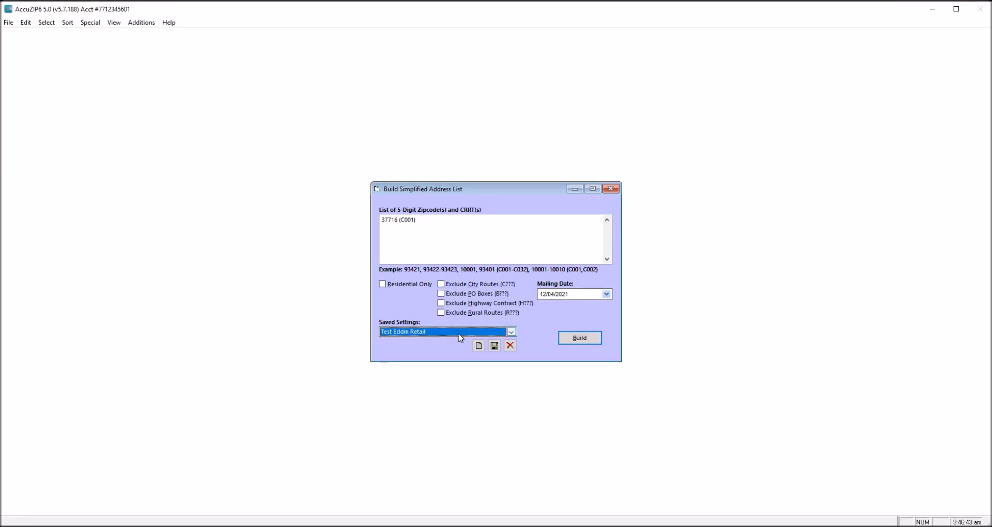
click(456, 334)
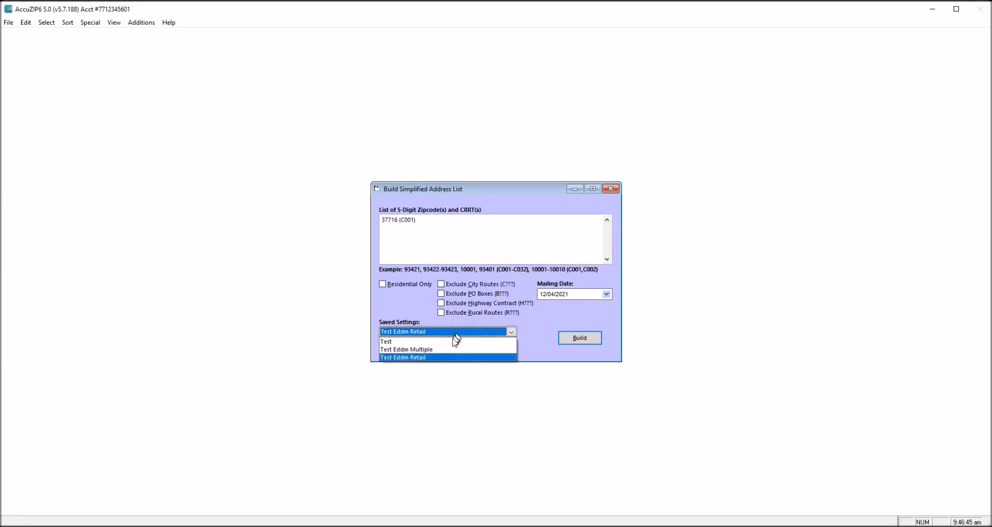
click(453, 349)
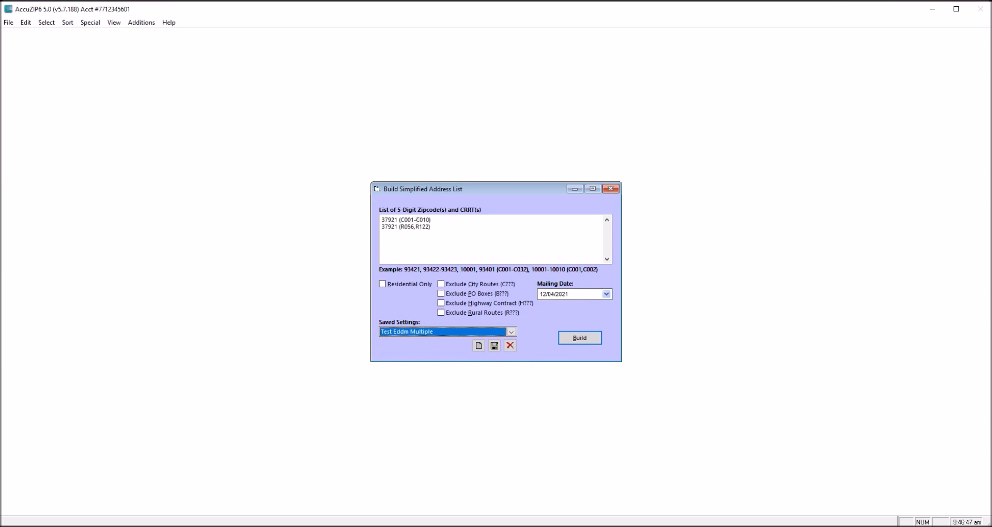
Limit the list to residential addresses, exclude PO boxes, and build it as EDDM Training Commerical in the EDDM Training folder.
click(382, 286)
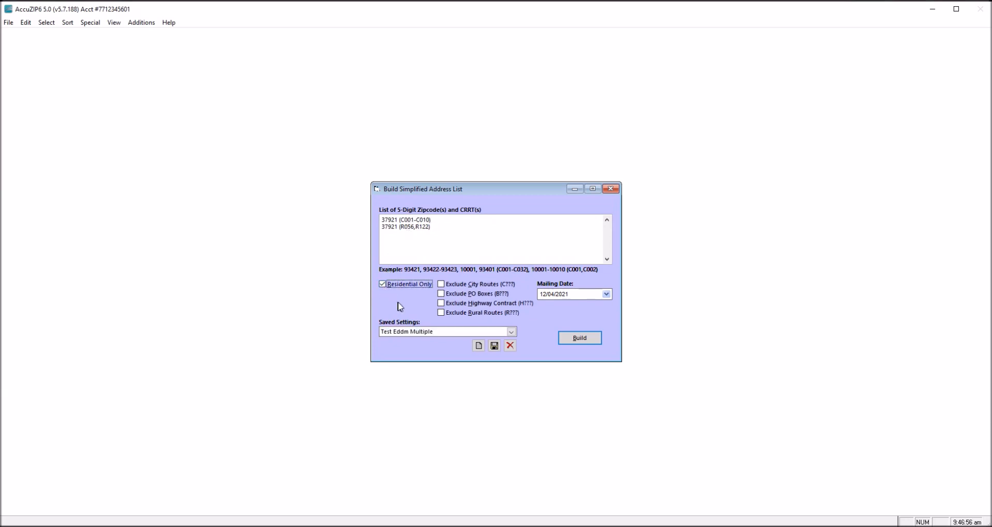
click(441, 293)
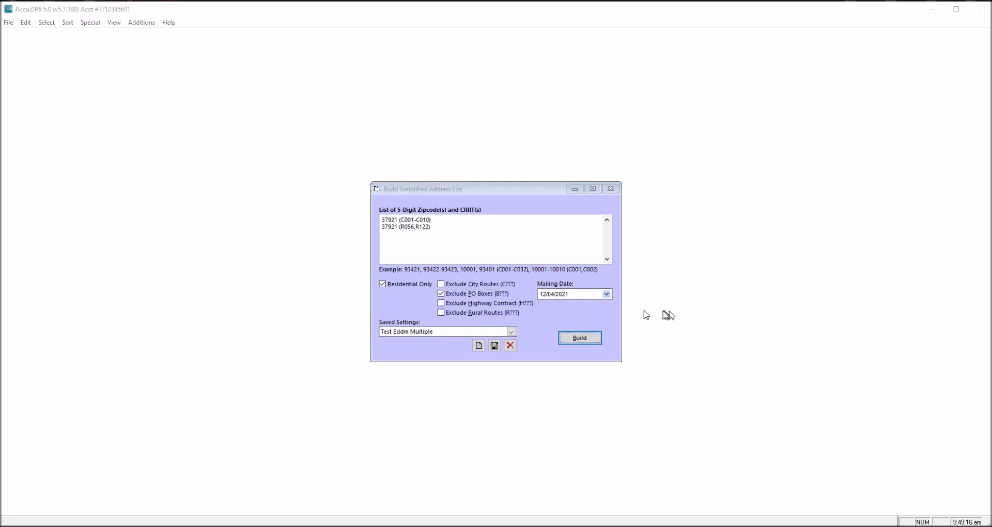
click(578, 337)
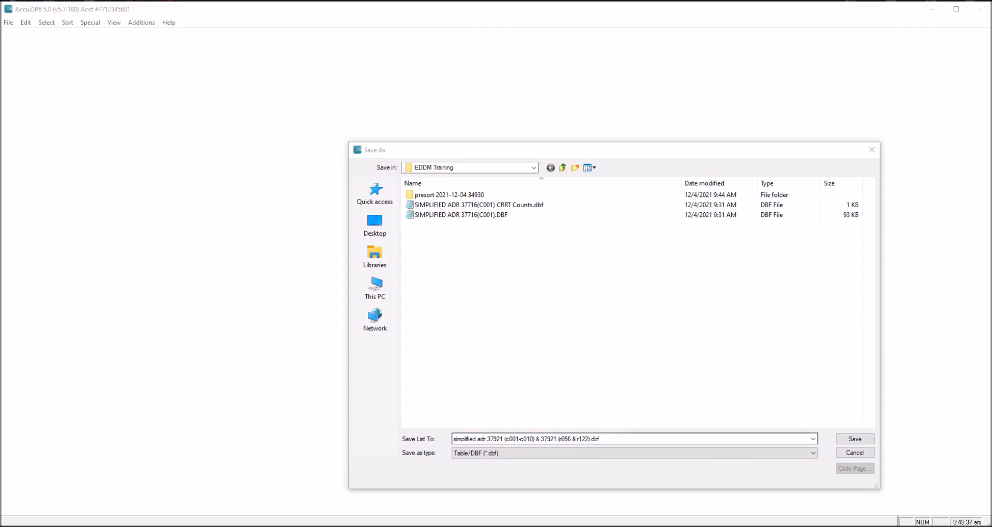
drag(616, 438, 429, 430)
text(E)
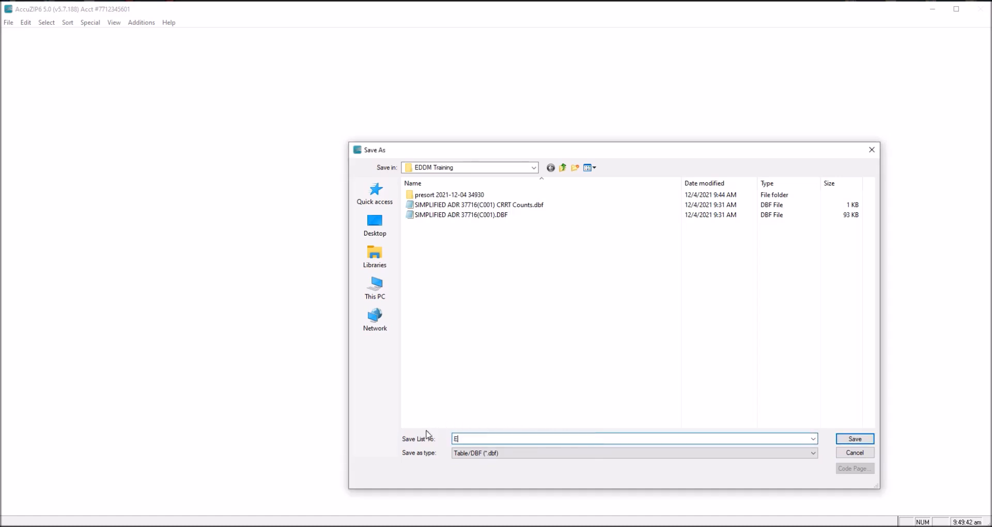
text(DDM Training Commerical)
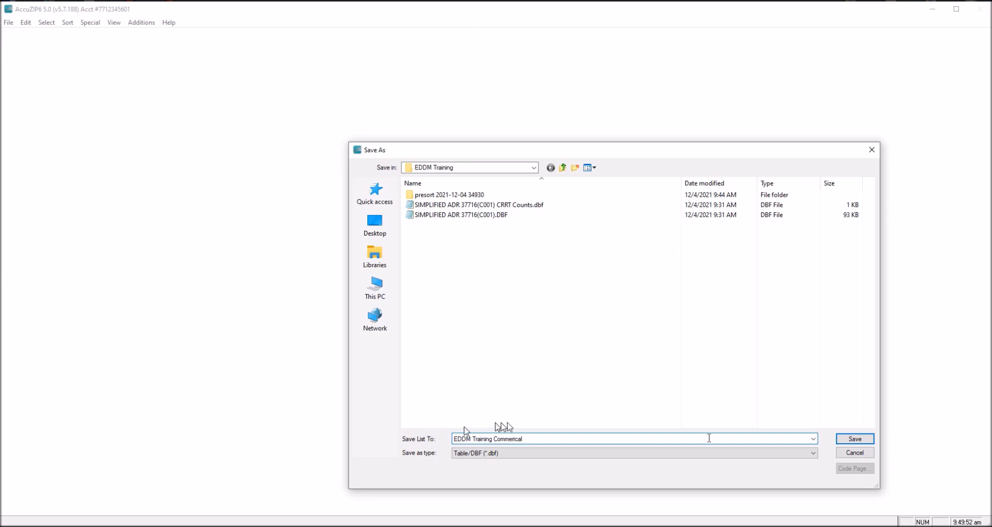
click(853, 438)
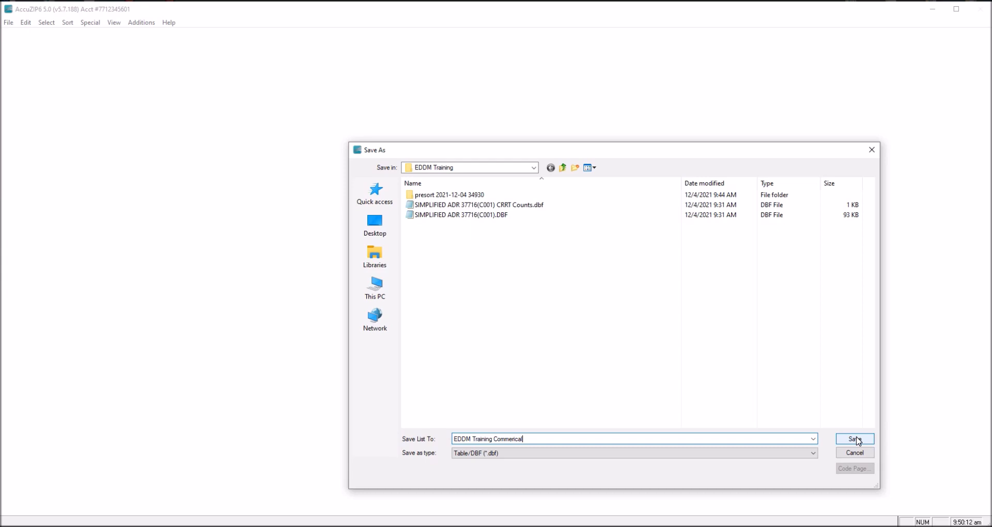
click(854, 439)
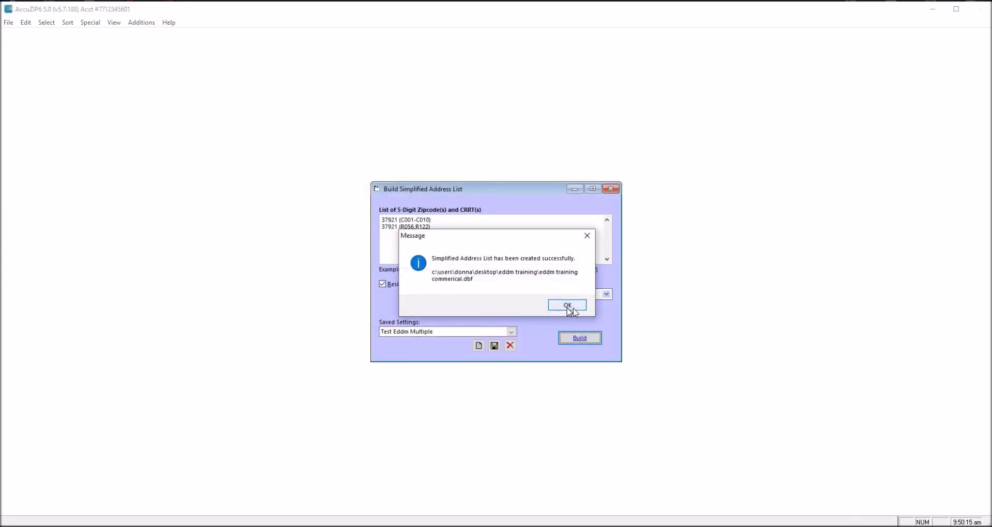
click(568, 305)
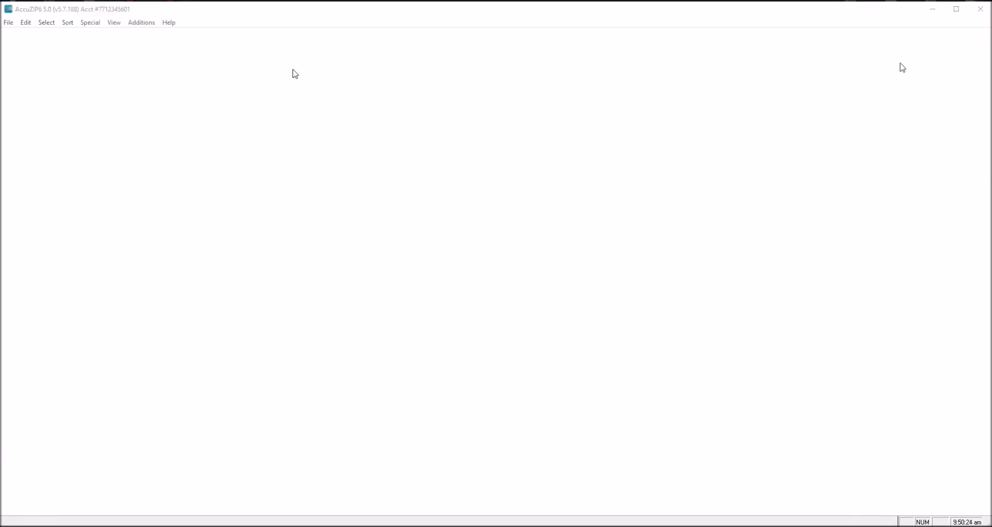
Open EDDM TRAINING COMMERICAL CRRT Counts.dbf to review the residential and possible delivery counts per carrier route.
click(9, 22)
click(18, 34)
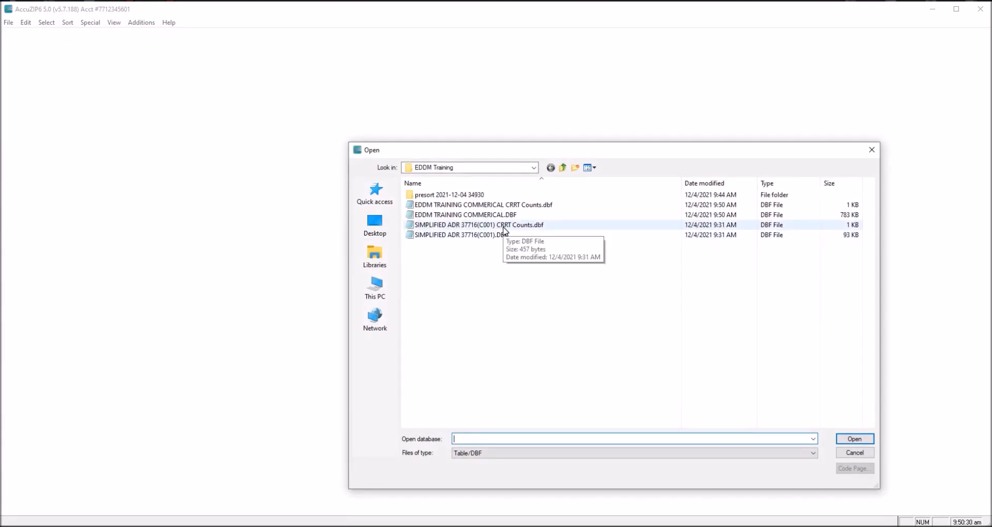
double_click(522, 206)
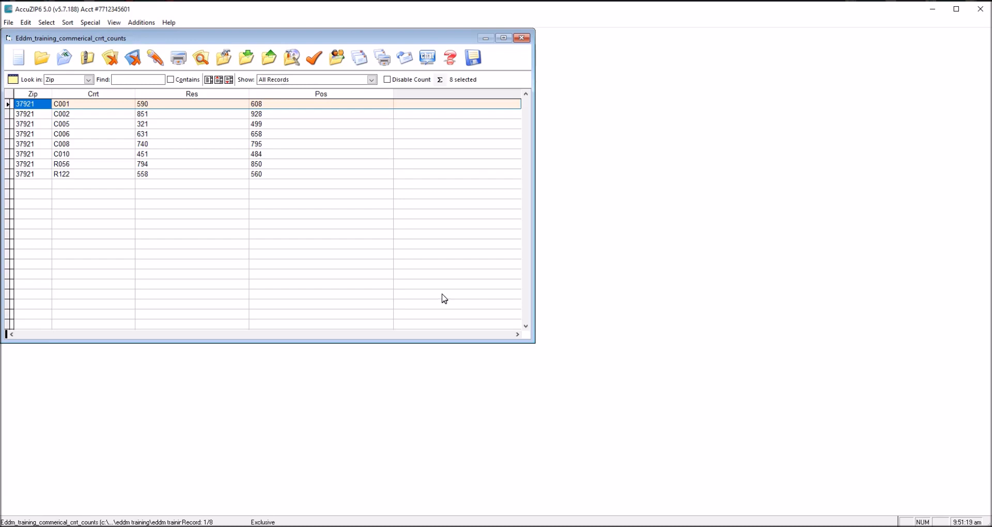
Open the address list EDDM TRAINING COMMERICAL.DBF and enlarge its window to show all columns.
click(9, 23)
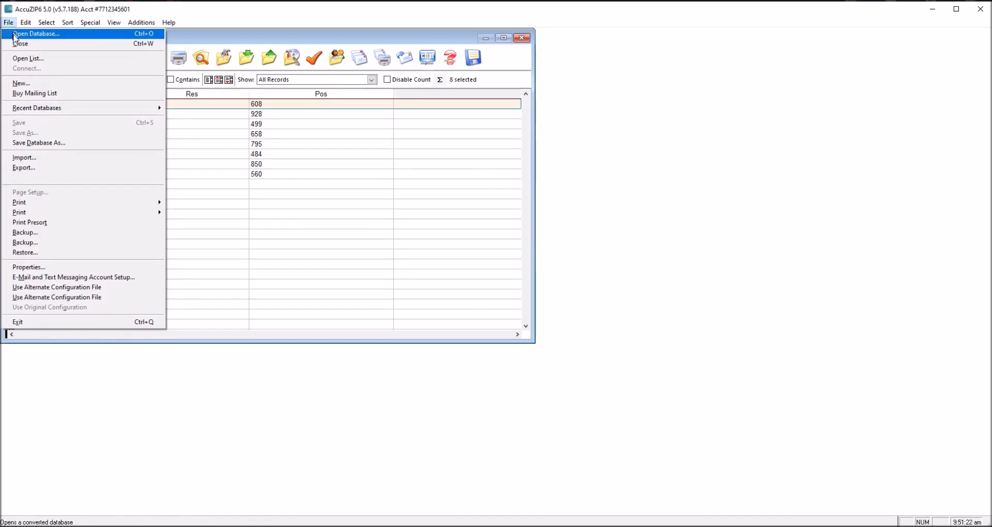
click(15, 34)
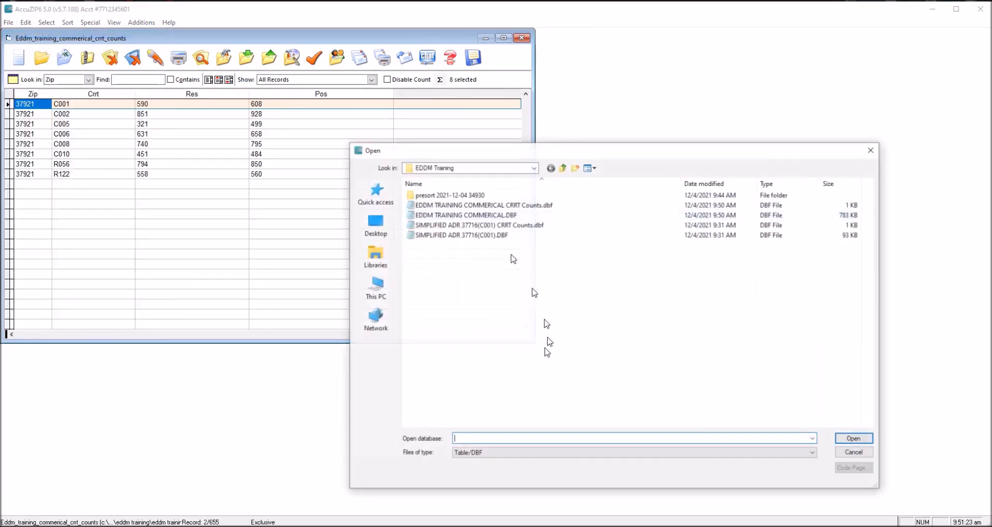
double_click(487, 215)
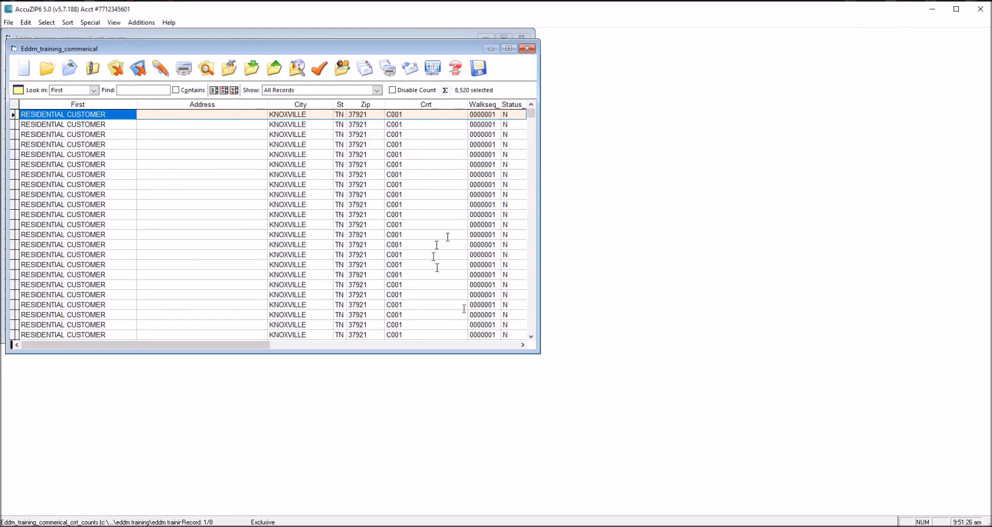
drag(542, 361, 964, 500)
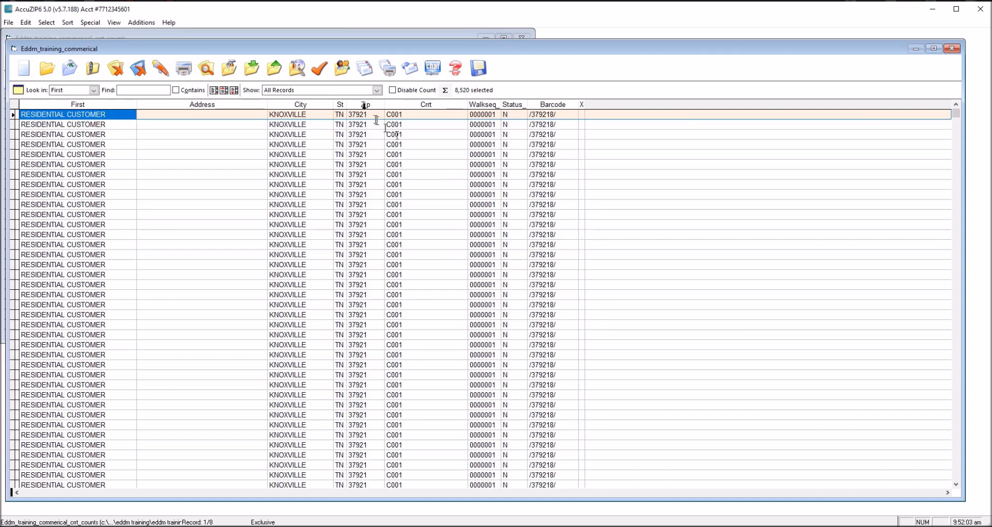
Start the presort setup for the list with class Standard Mail (EDDM) and status Profit.
click(365, 68)
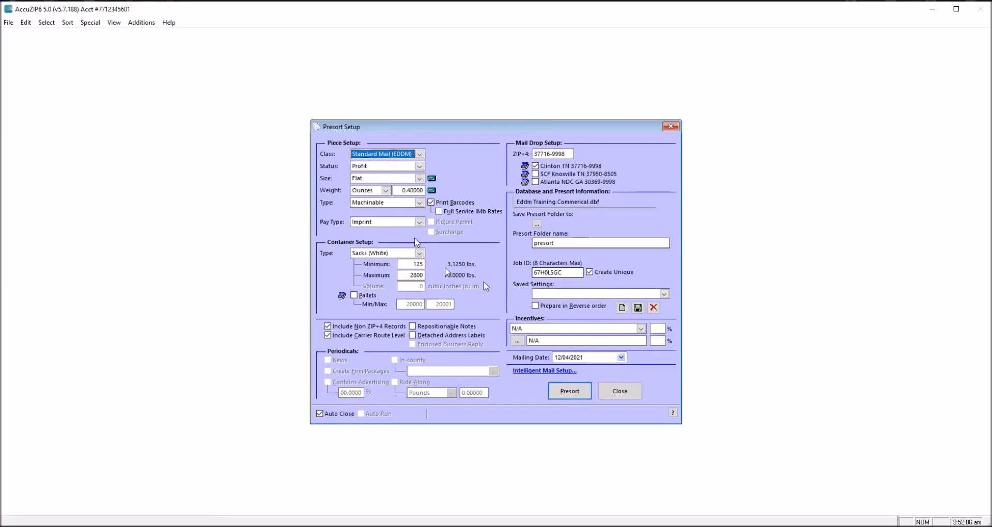
click(406, 154)
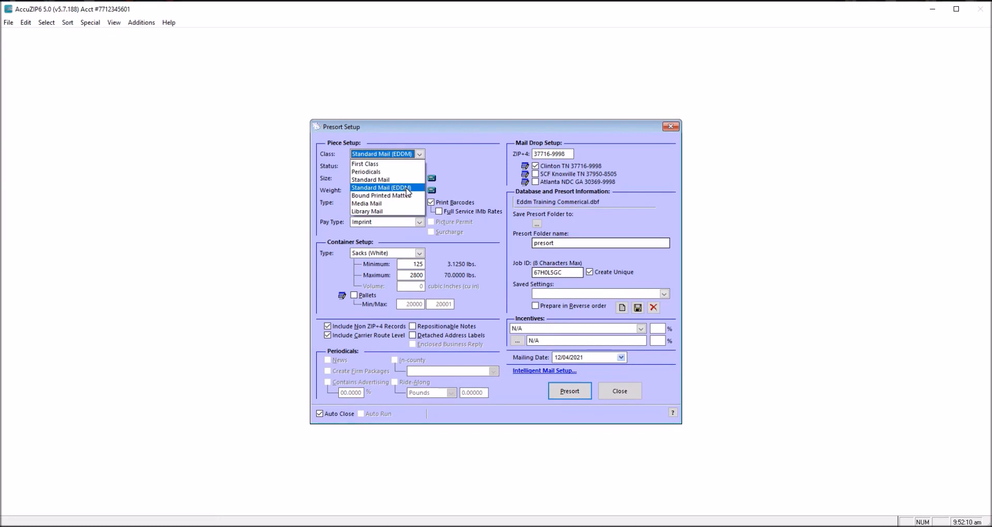
click(408, 189)
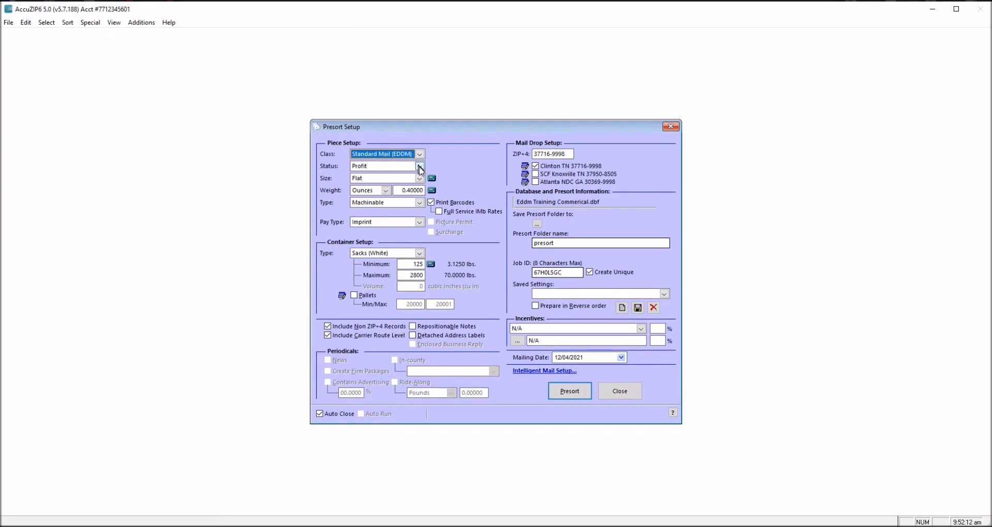
click(420, 167)
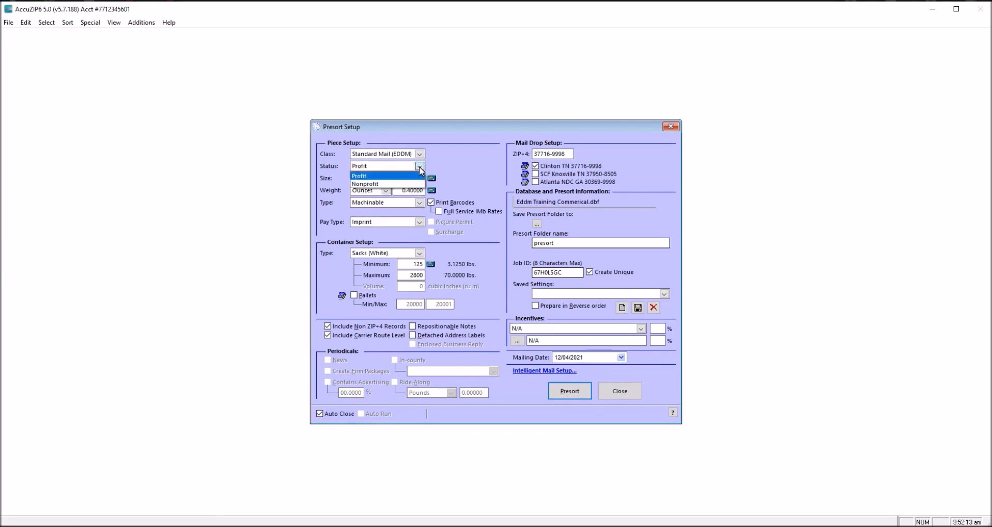
click(388, 177)
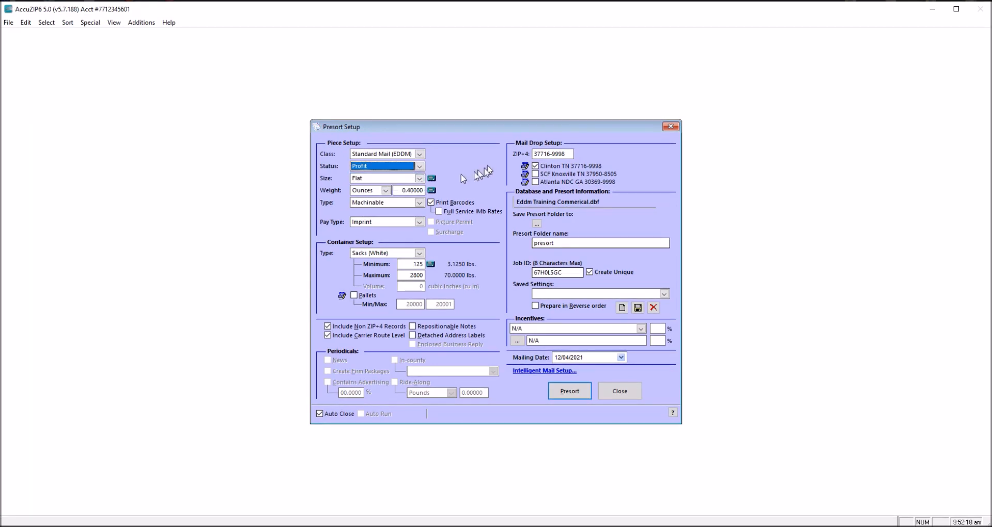
Set the mailpiece to 8.5 inches high, 11 inches long and 0.012 inches thick, with a weight of 0.35 ounces.
click(432, 177)
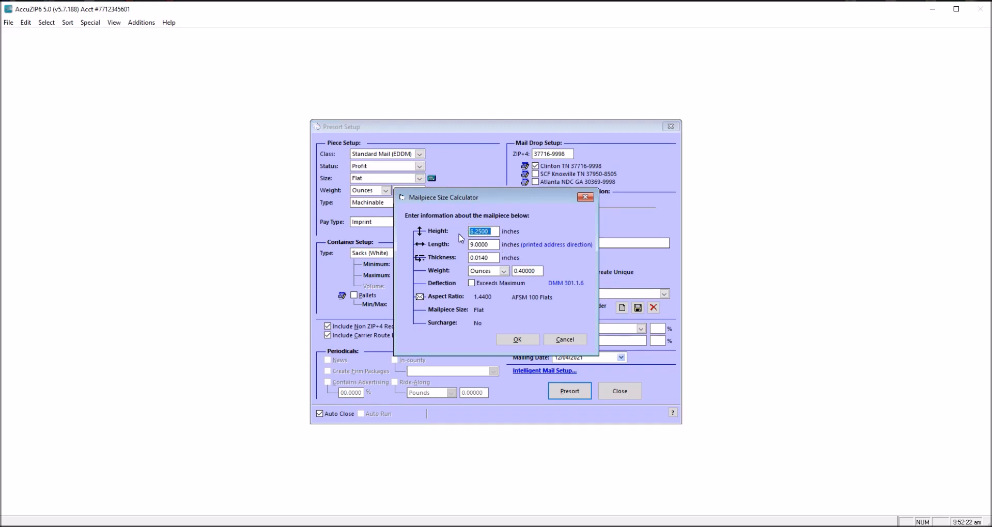
text(8.5)
key(Tab)
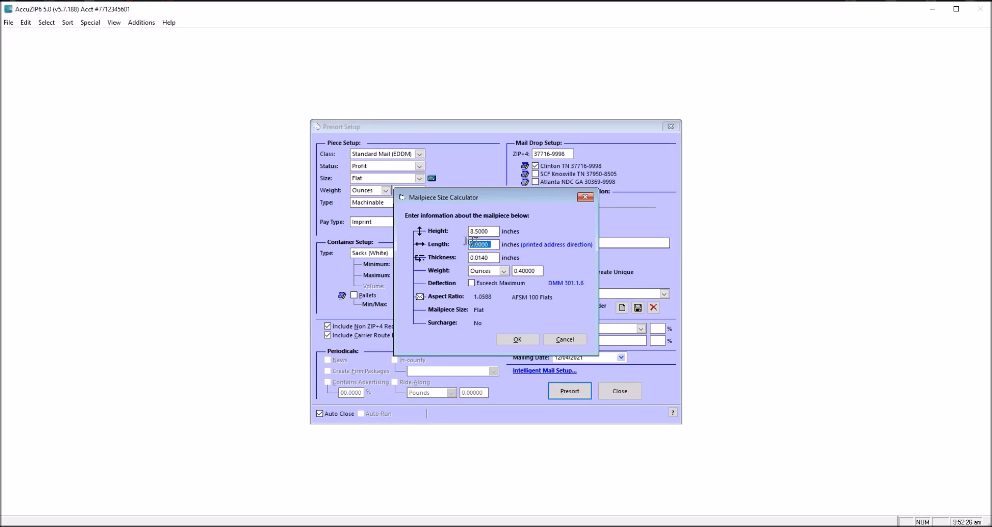
text(11)
key(Tab)
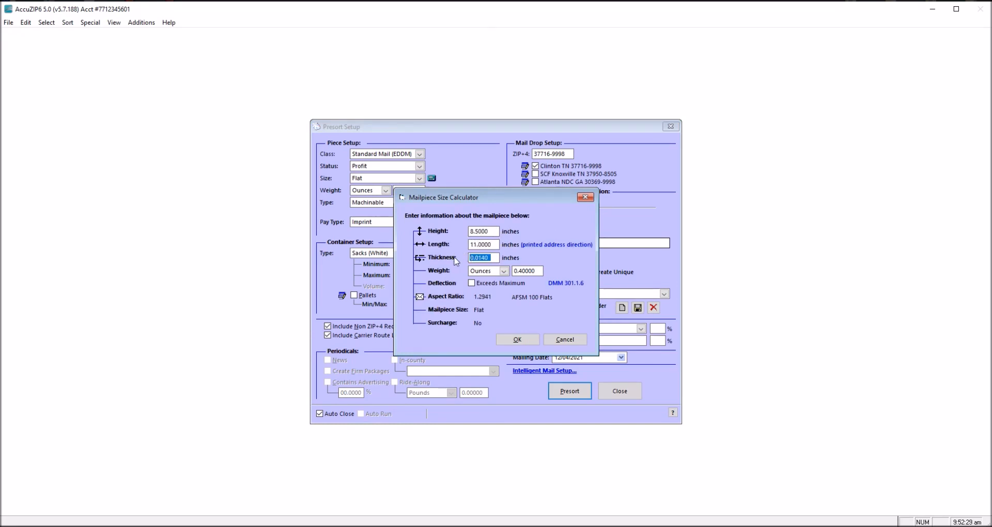
text(.012)
click(537, 271)
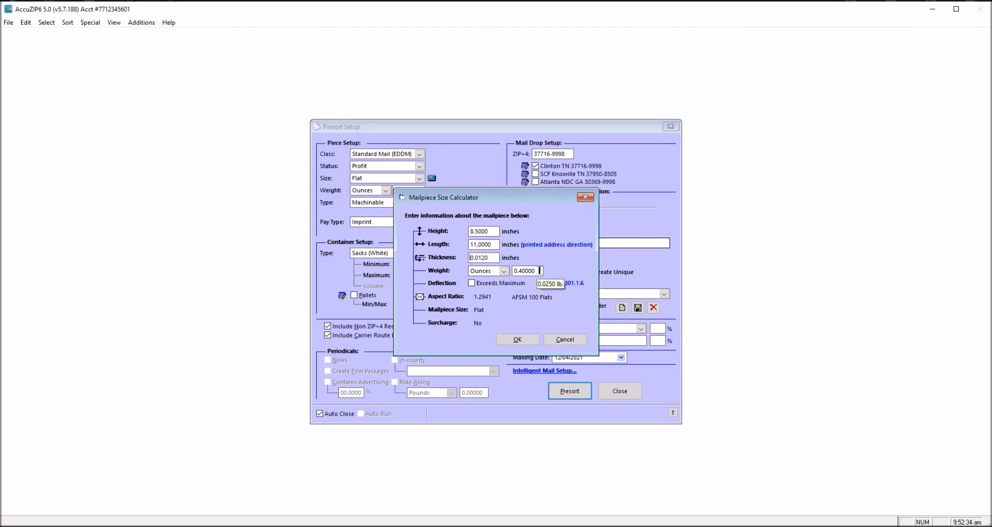
double_click(534, 271)
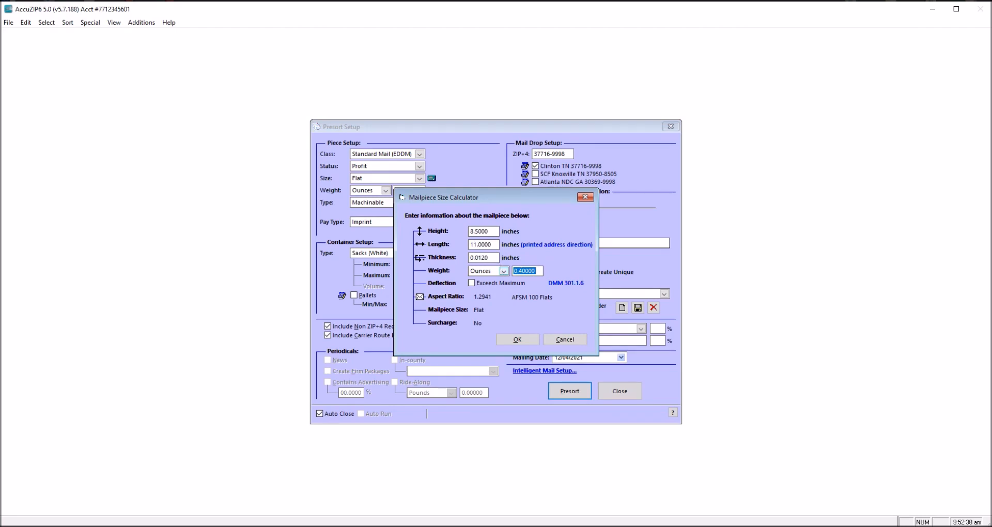
text(.35)
click(524, 339)
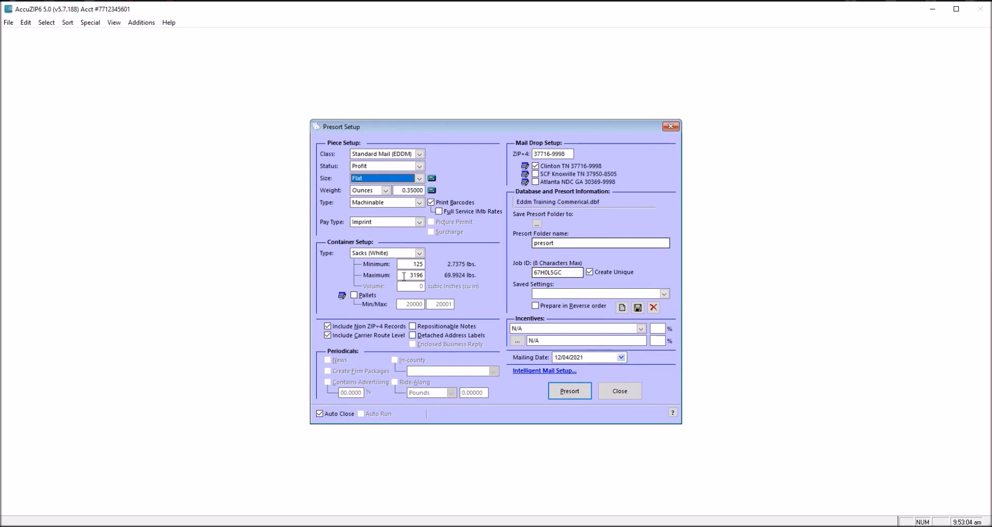
Set the maximum number of pieces per sack to 2000 in the container setup.
drag(403, 274, 421, 275)
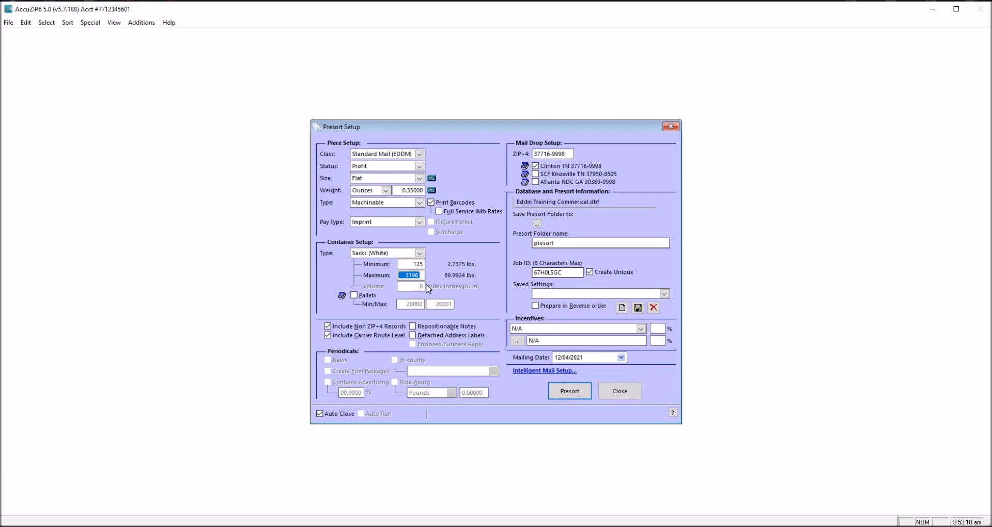
text(2000)
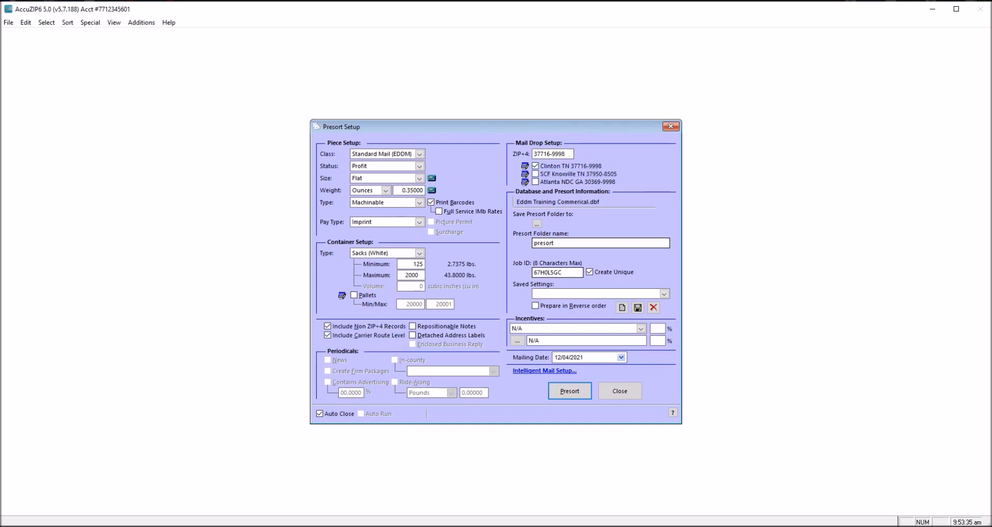
Set the mail drop ZIP to 37950 and choose the 37950-9998 Knoxville BMEU drop location.
drag(570, 153, 530, 154)
text(37950)
key(Tab)
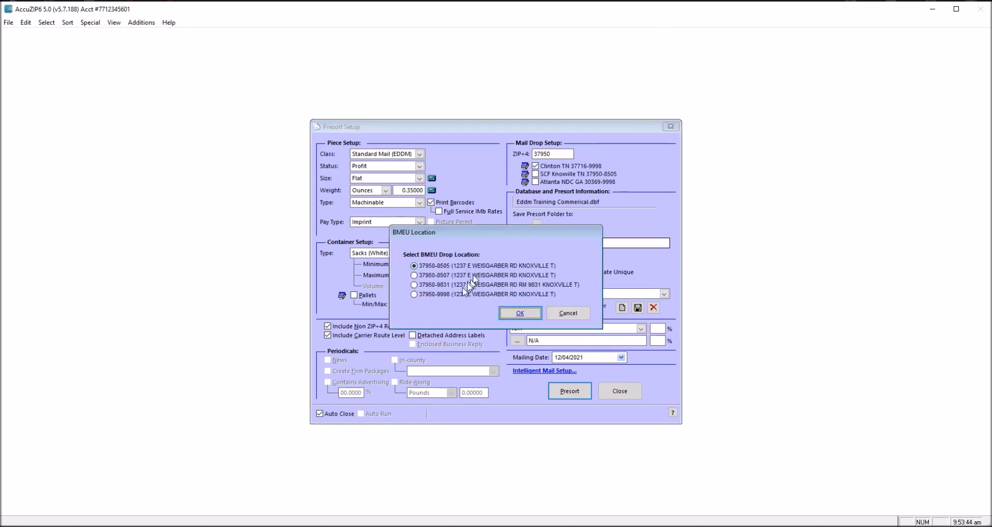
click(455, 294)
click(520, 312)
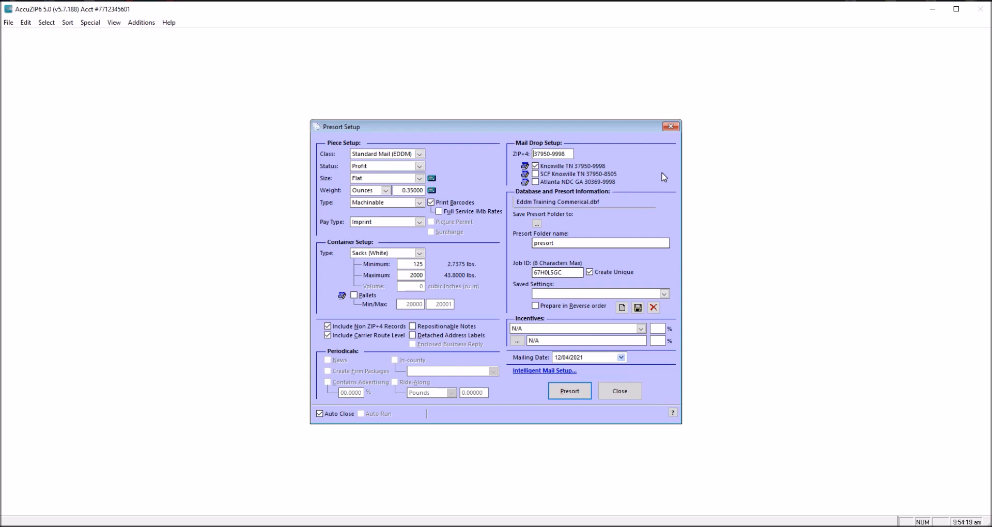
Name the presort folder "presort BMEU", set the mailing date to 12/17/2021 and run the presort.
click(571, 244)
text(BMEU)
click(620, 357)
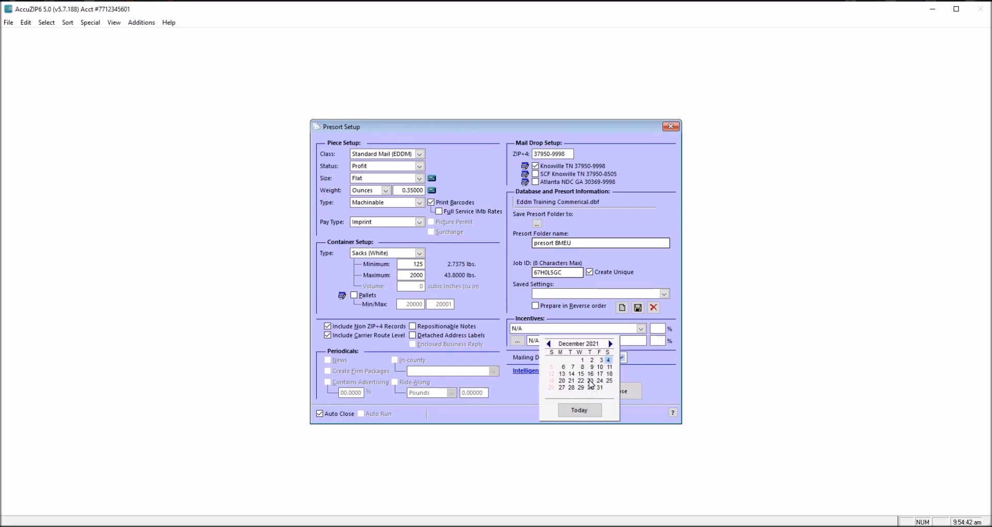
click(599, 374)
click(574, 394)
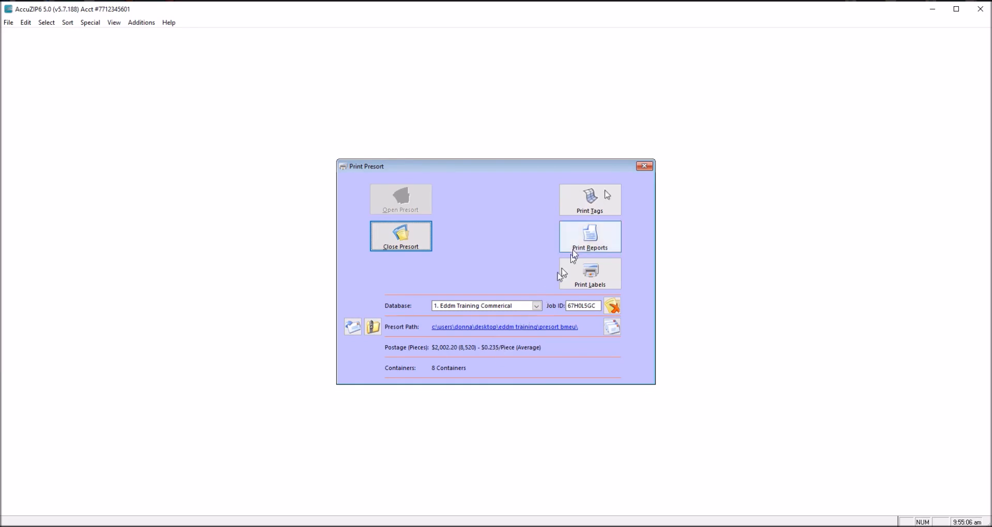
click(642, 168)
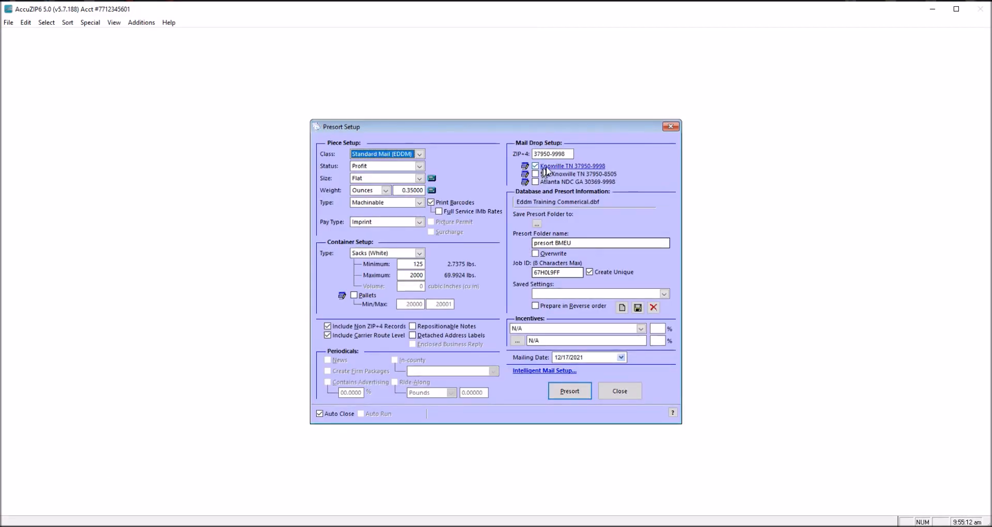
Add SCF Knoxville TN 37950-8505 as a mail drop destination and run the presort again.
click(536, 175)
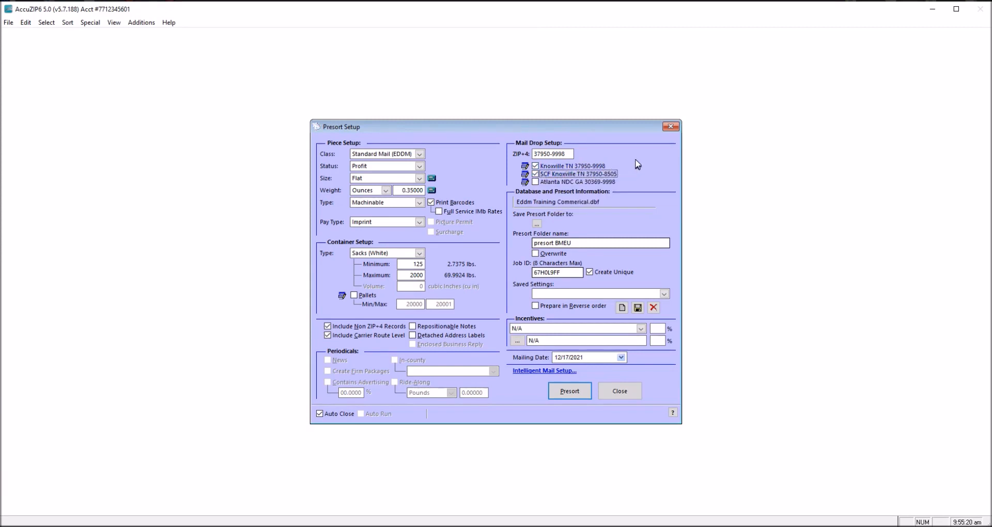
mouse_move(596, 171)
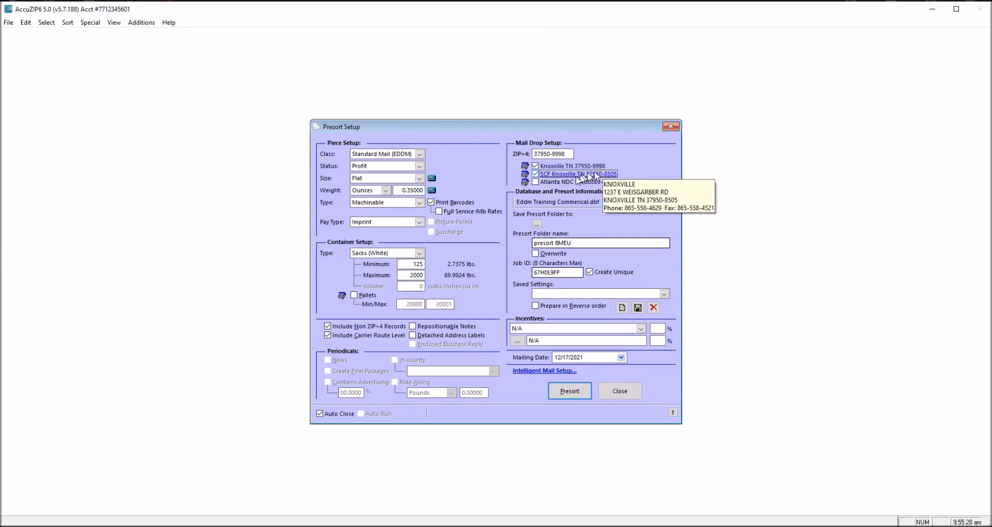
click(536, 174)
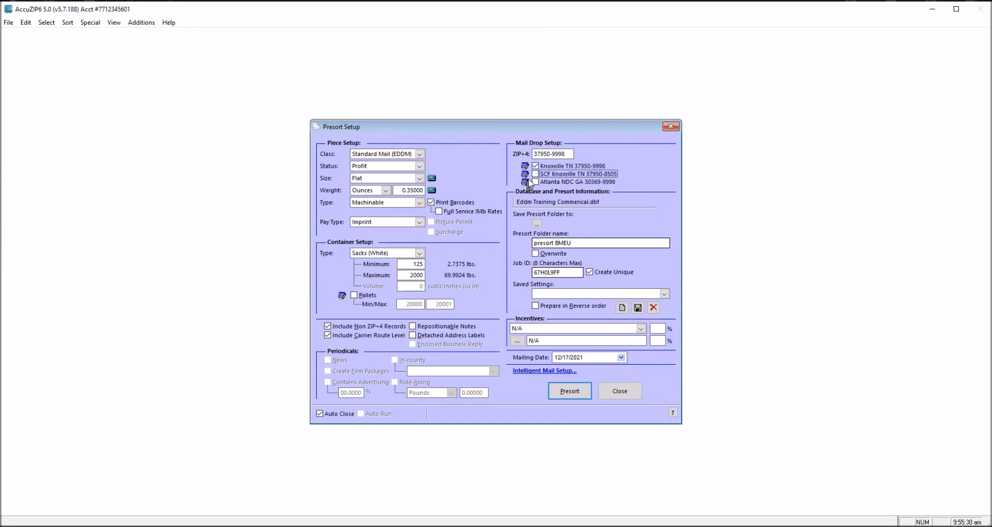
click(535, 174)
click(573, 392)
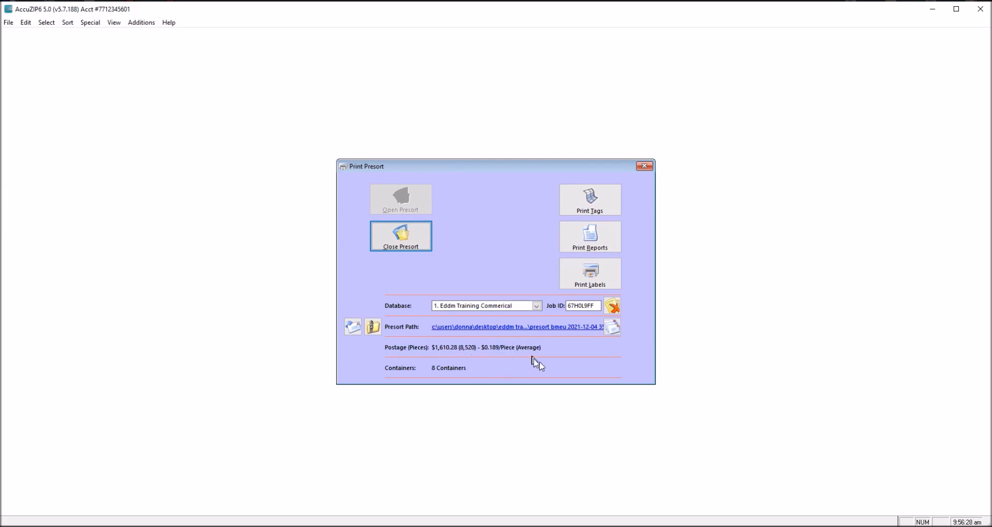
click(647, 166)
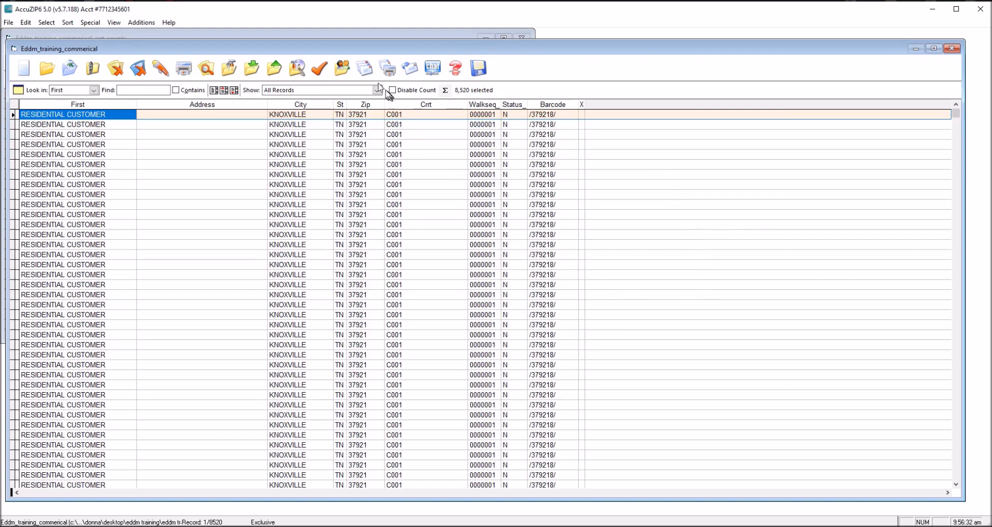
Reopen the presort setup for the commercial list and deselect the SCF Knoxville mail drop.
click(365, 69)
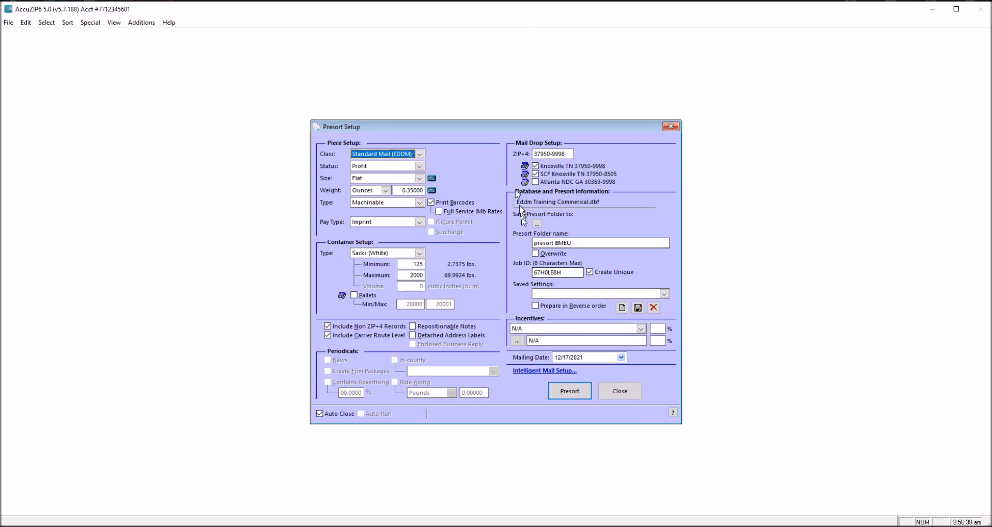
click(534, 175)
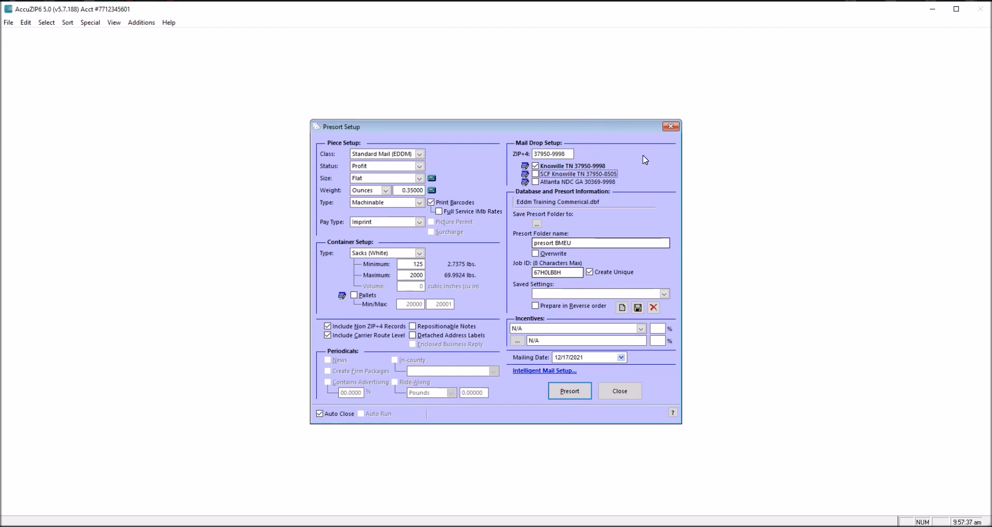
mouse_move(543, 168)
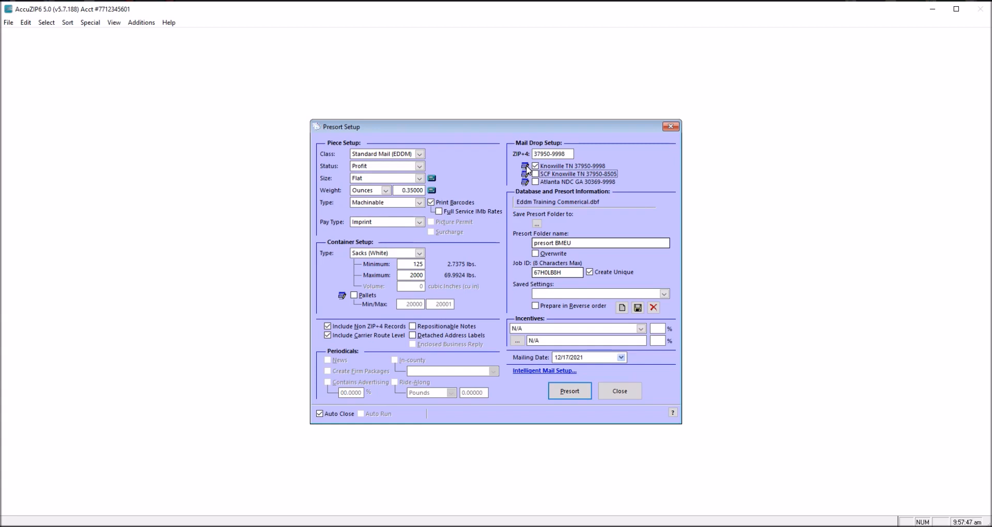
Create a destination delivery unit chart named DDU 37921 and fill it with the qualifying ZIP codes from the current database.
click(526, 169)
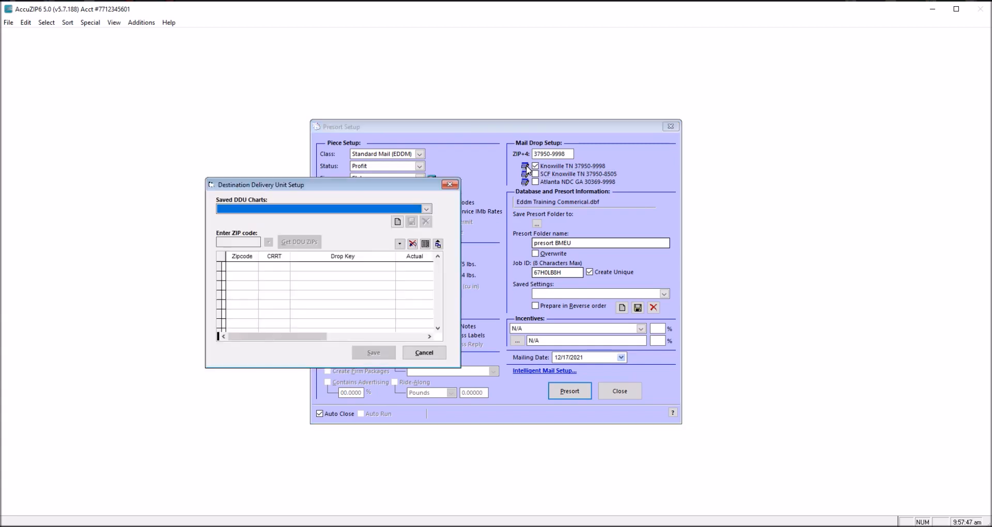
click(397, 223)
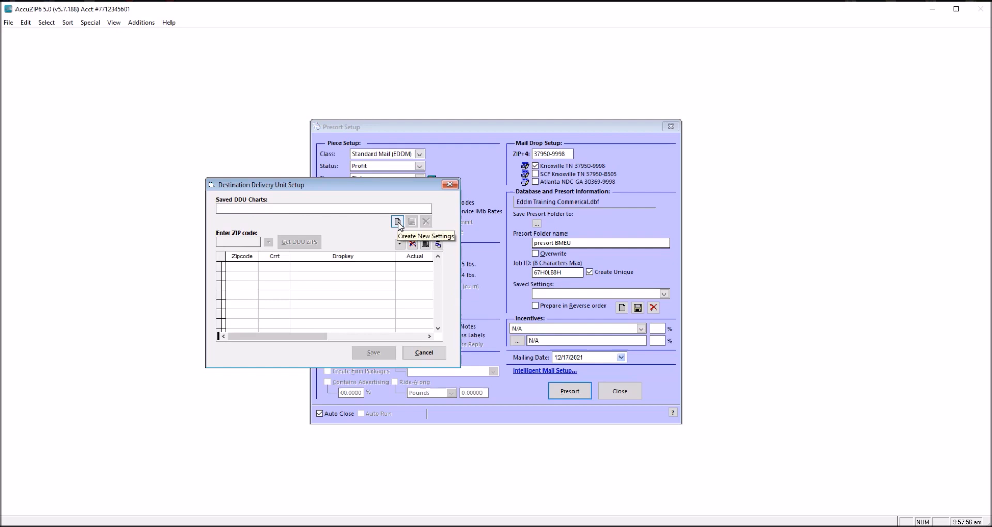
text(DDU)
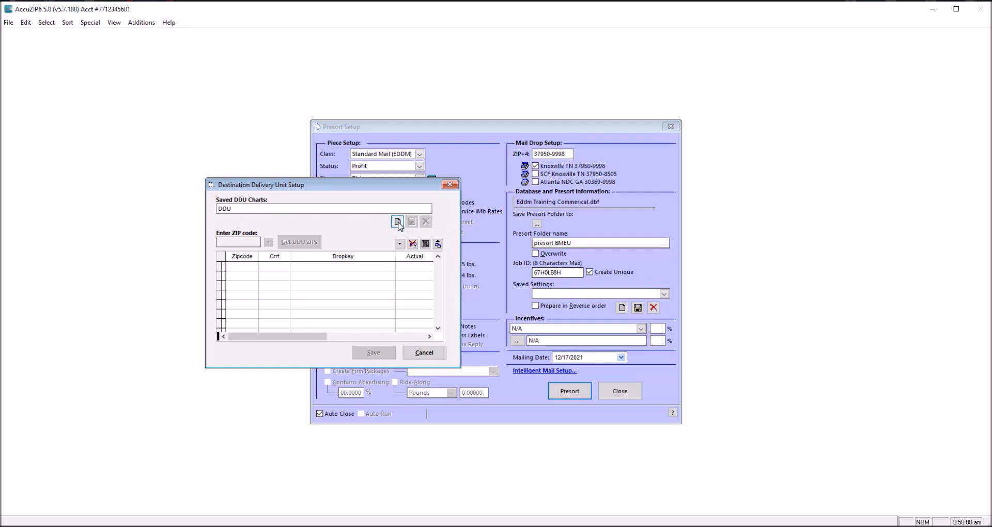
text( 375)
text(21)
key(Return)
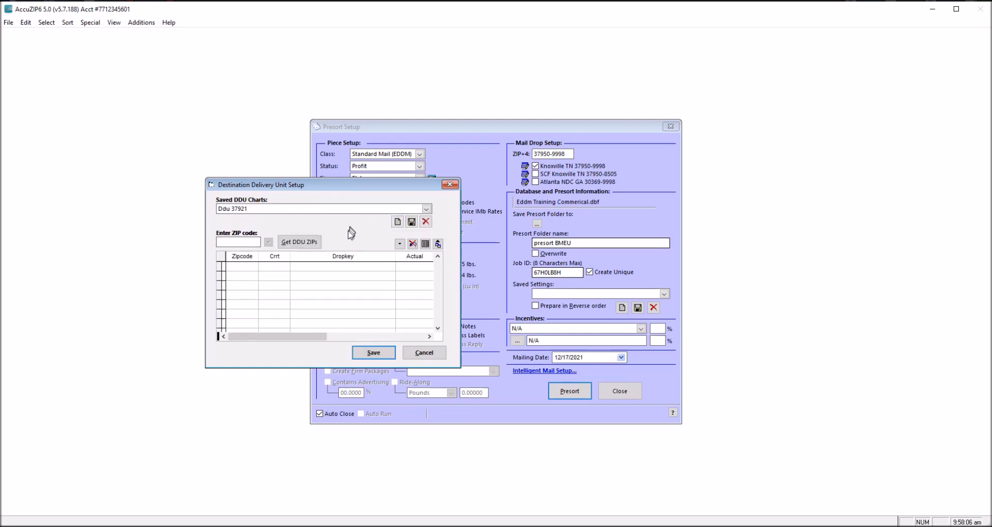
click(301, 244)
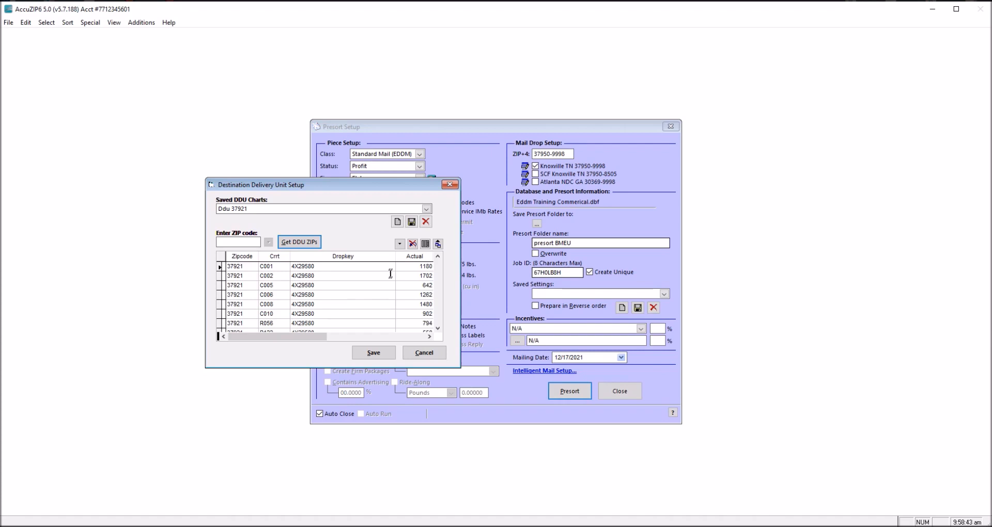
Create a second DDU chart named "DDU specific" and add ZIP codes 37921 and 37918 to it.
click(398, 222)
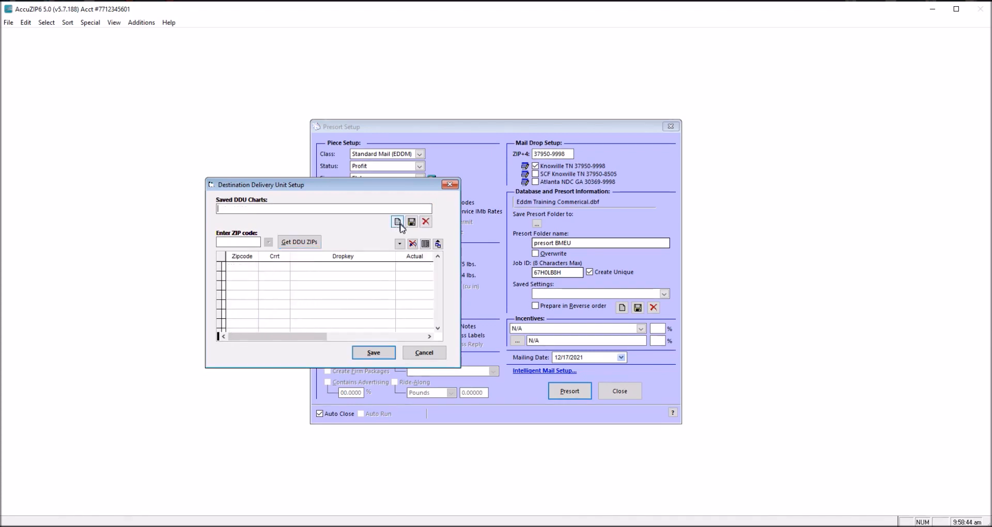
text(DDU specific)
key(Return)
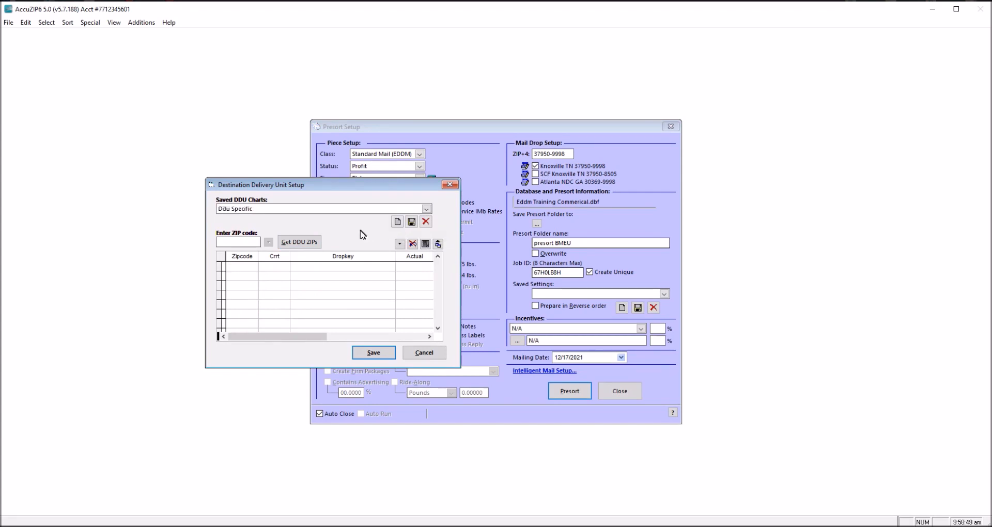
click(248, 242)
text(375)
click(269, 244)
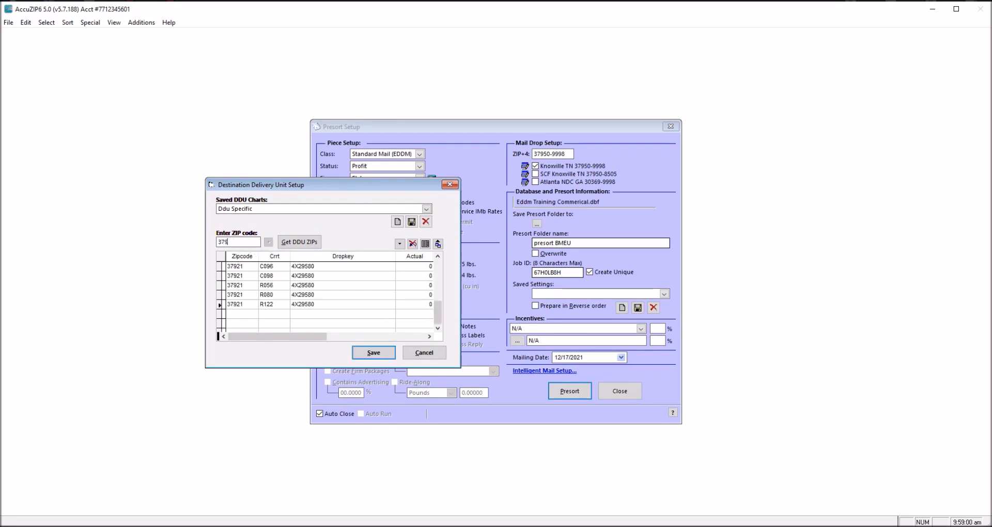
click(269, 243)
click(313, 244)
click(250, 243)
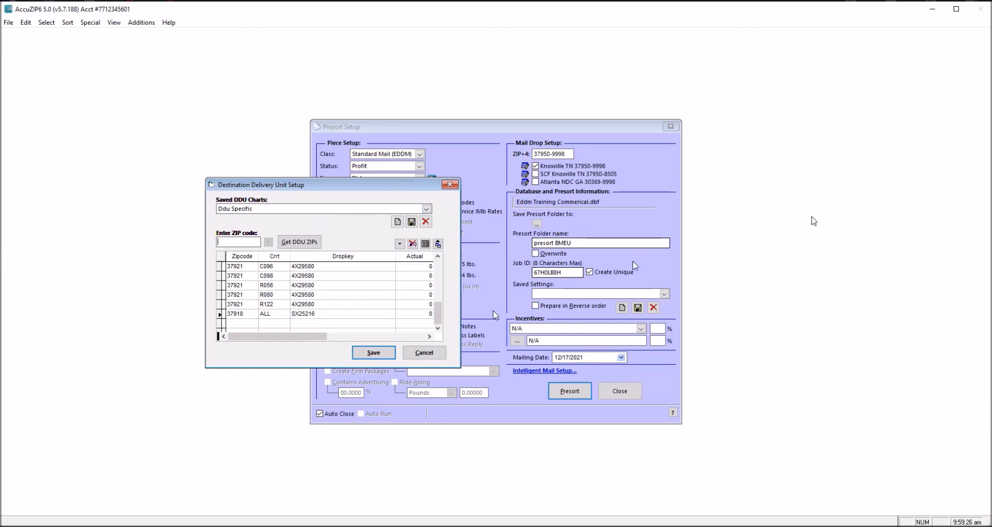
Load the saved chart Ddu 37921, gather its qualifying DDU ZIP codes and save it as the mail drop chart.
click(427, 209)
click(365, 217)
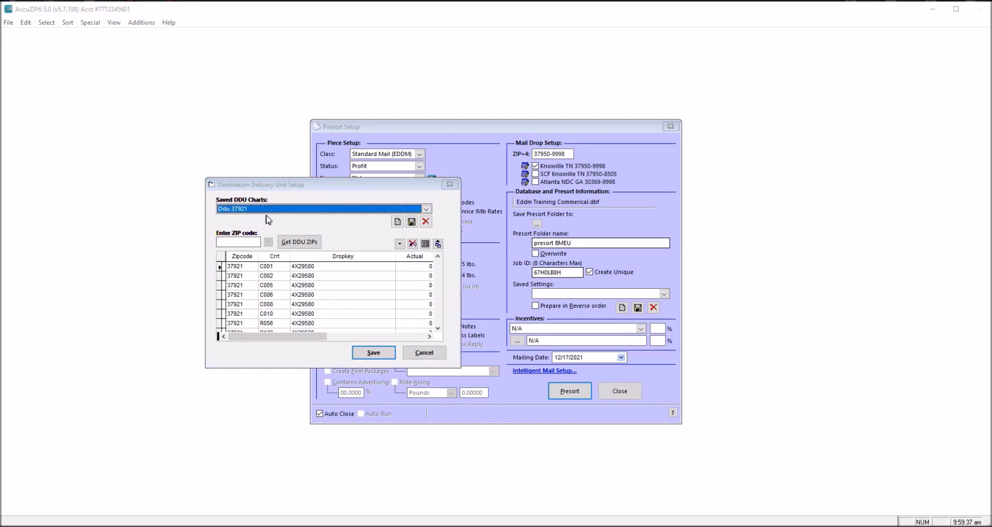
click(304, 249)
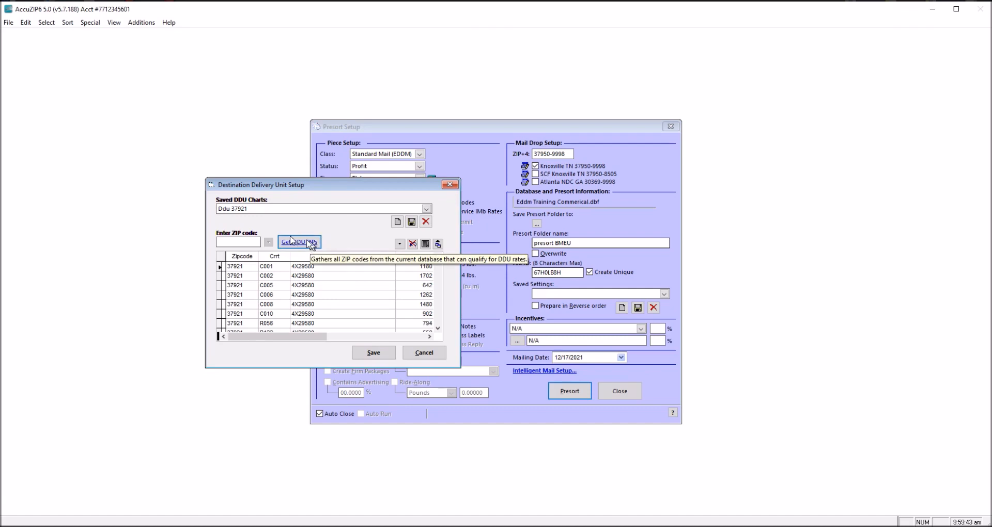
click(373, 352)
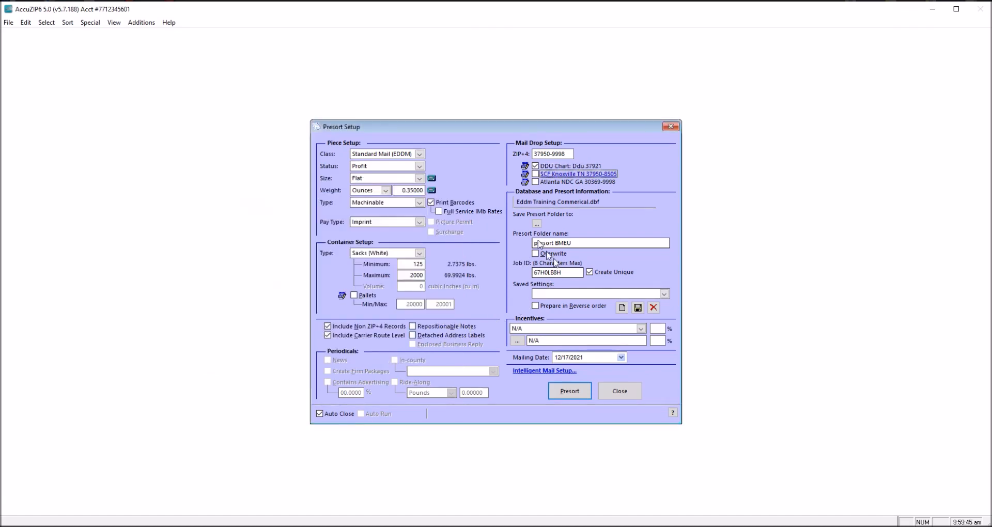
Set the mailing date to 12/09/2021 and run the presort for the commercial list.
mouse_move(540, 173)
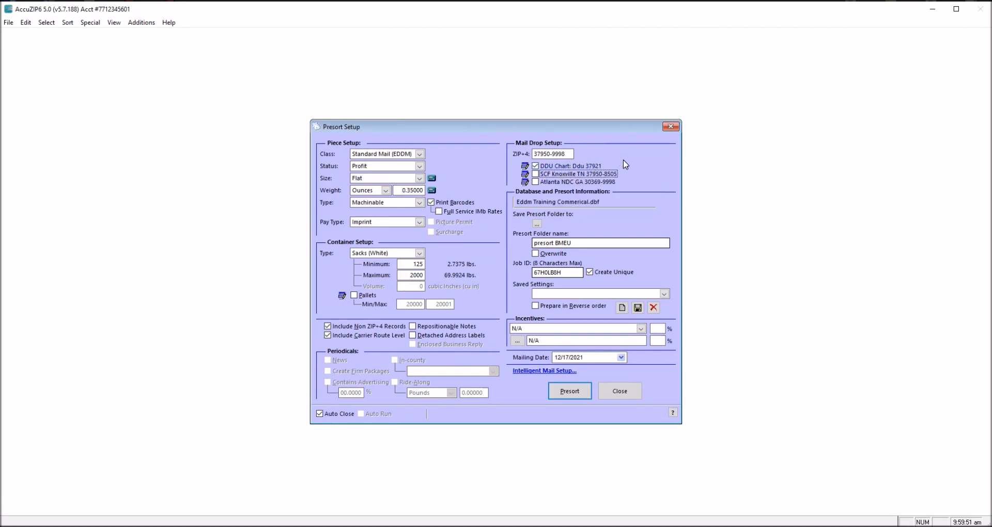
drag(567, 153, 535, 153)
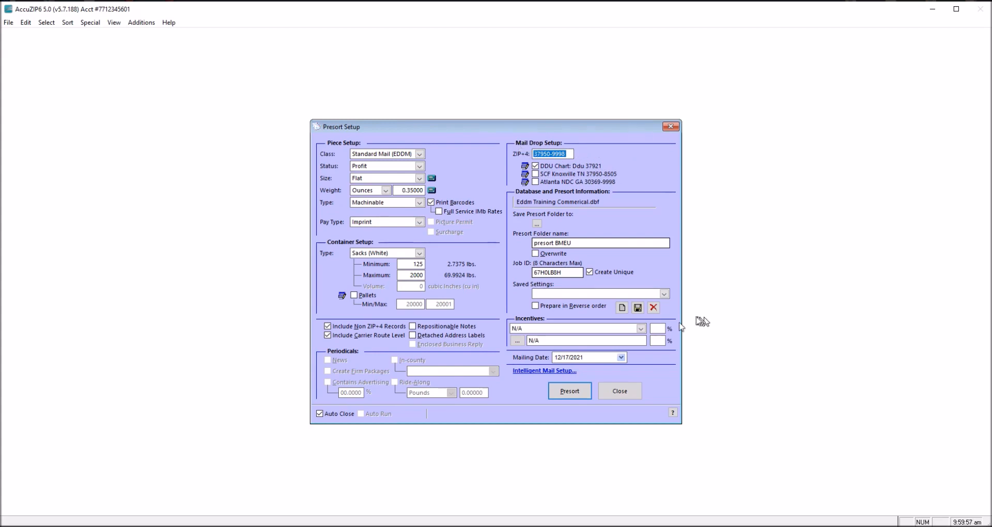
click(622, 357)
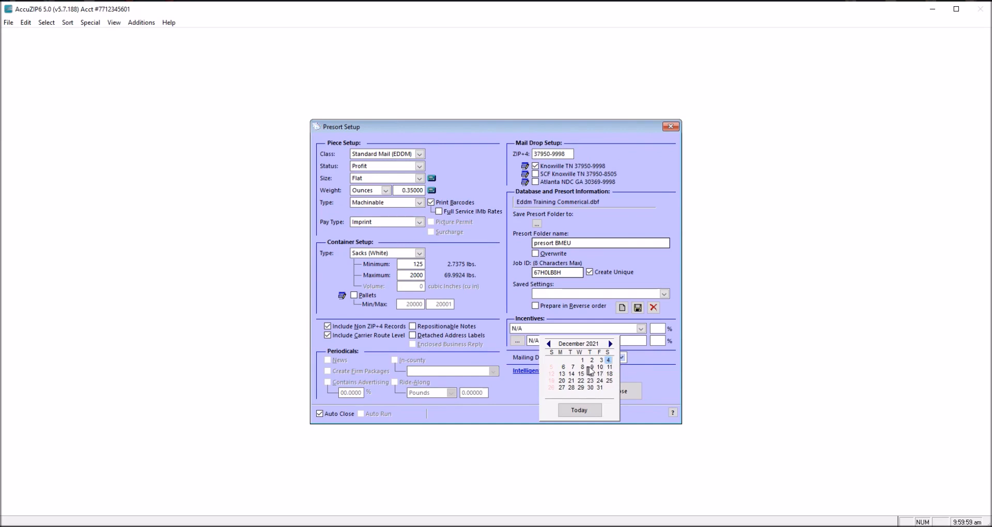
click(593, 366)
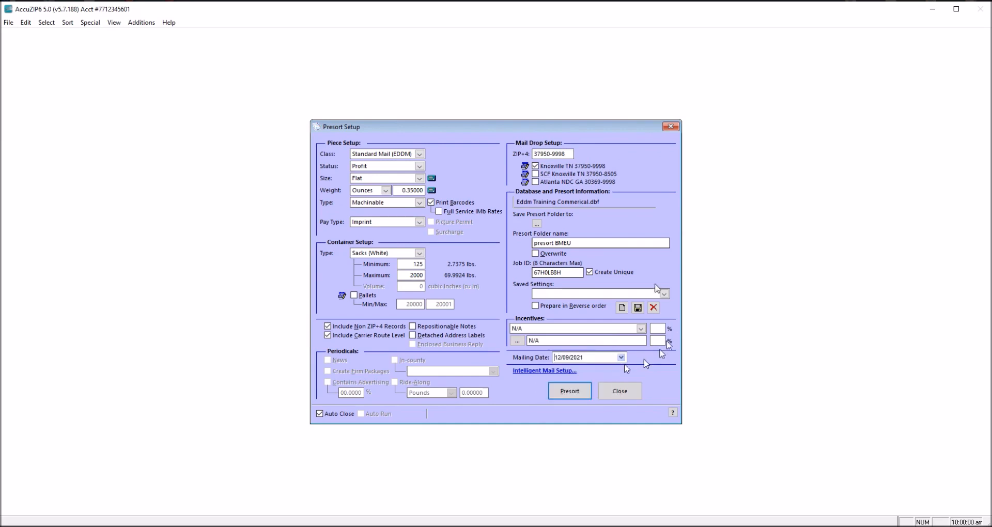
click(570, 391)
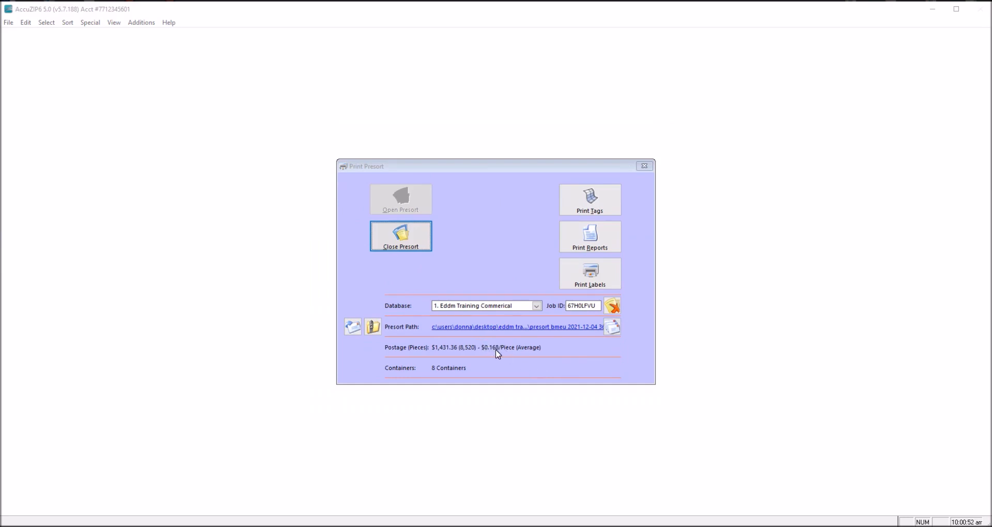
Print the cut-sheet sack container tags with Intelligent Mail barcodes as a PDF.
click(589, 209)
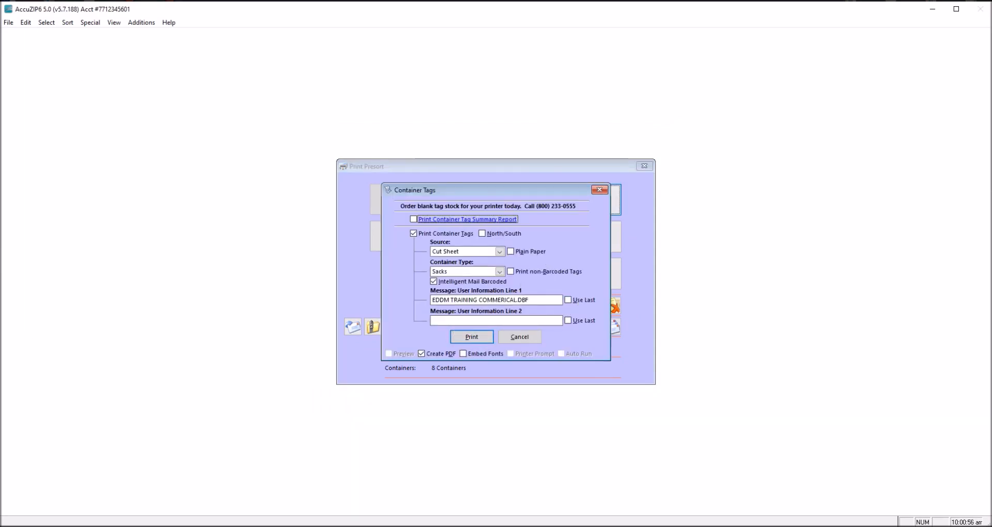
drag(540, 300, 438, 300)
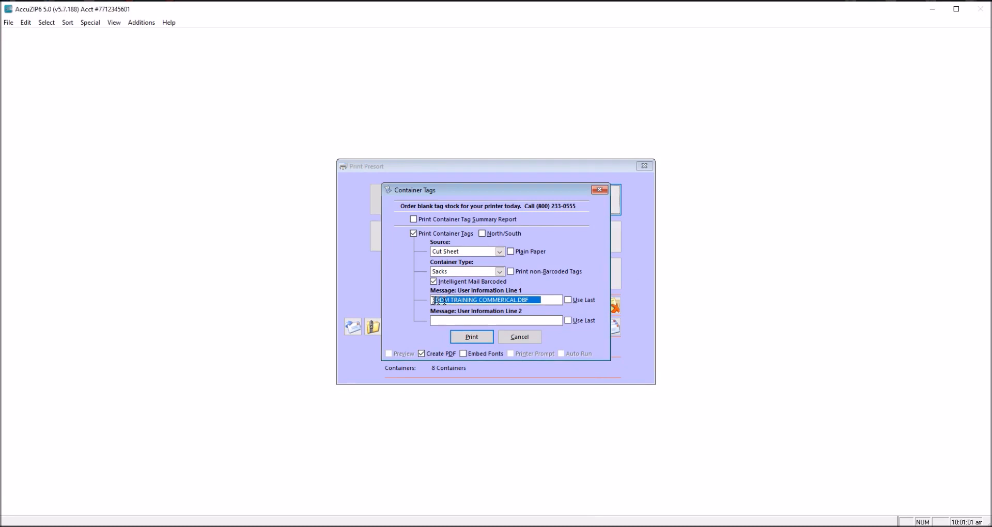
click(479, 338)
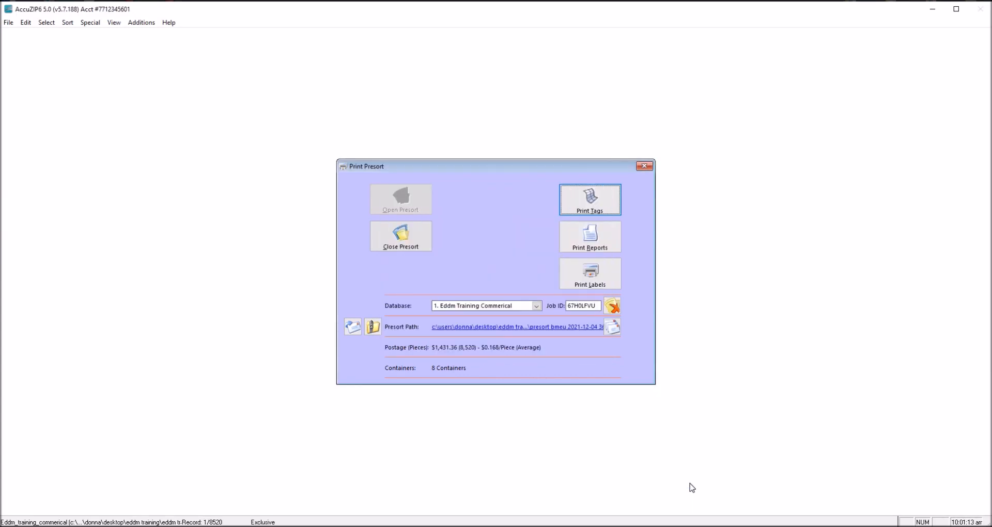
Start the PDF output of the required reports with facing slips, and check the permit, account ZIP and mailer addresses for the mailing statement.
click(589, 235)
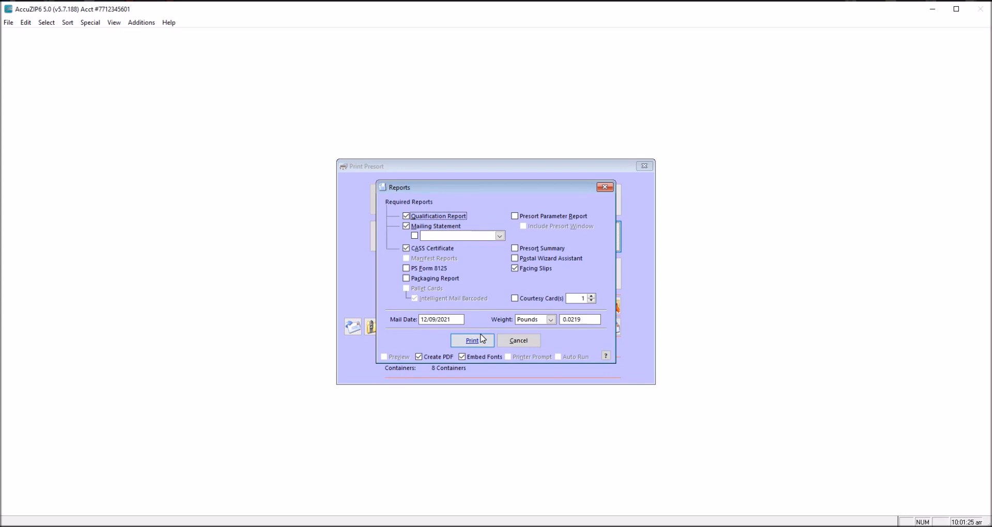
click(482, 340)
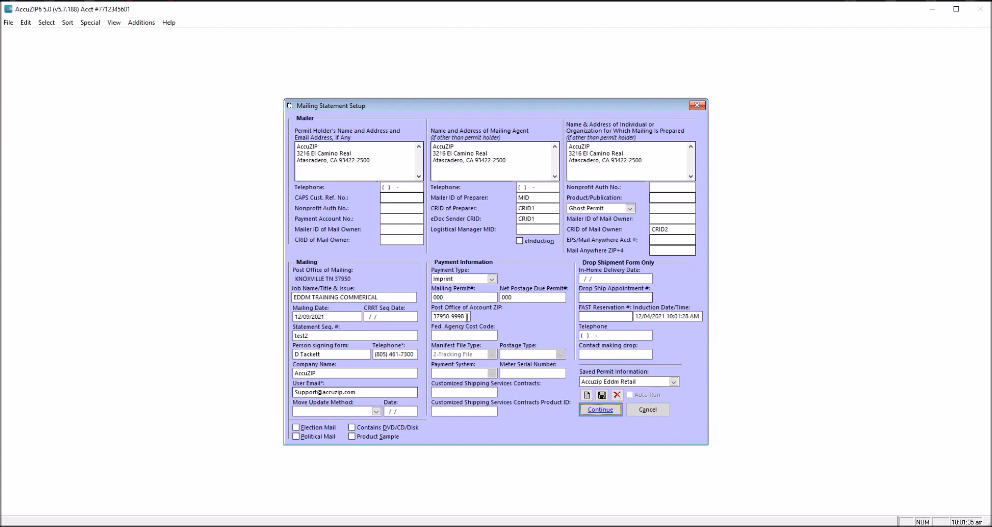
drag(467, 317, 401, 313)
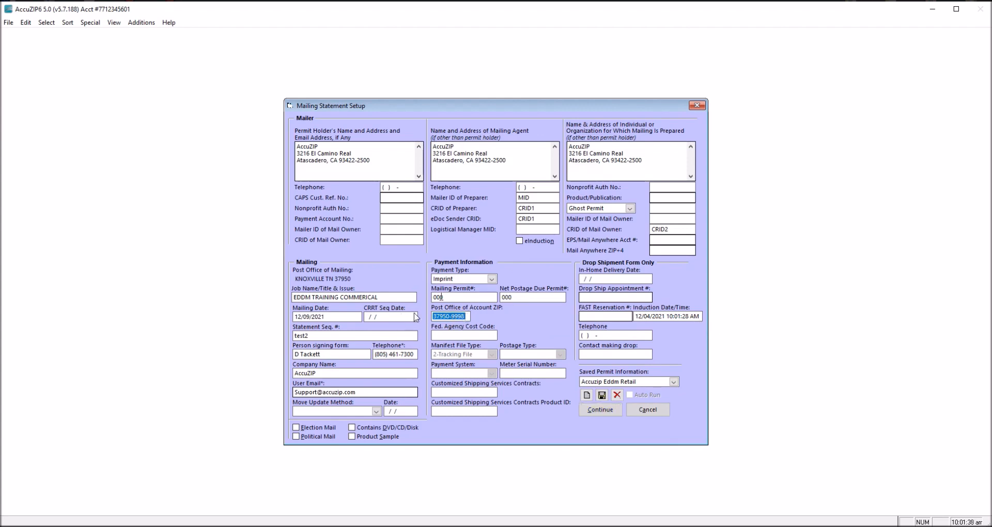
drag(448, 294, 428, 301)
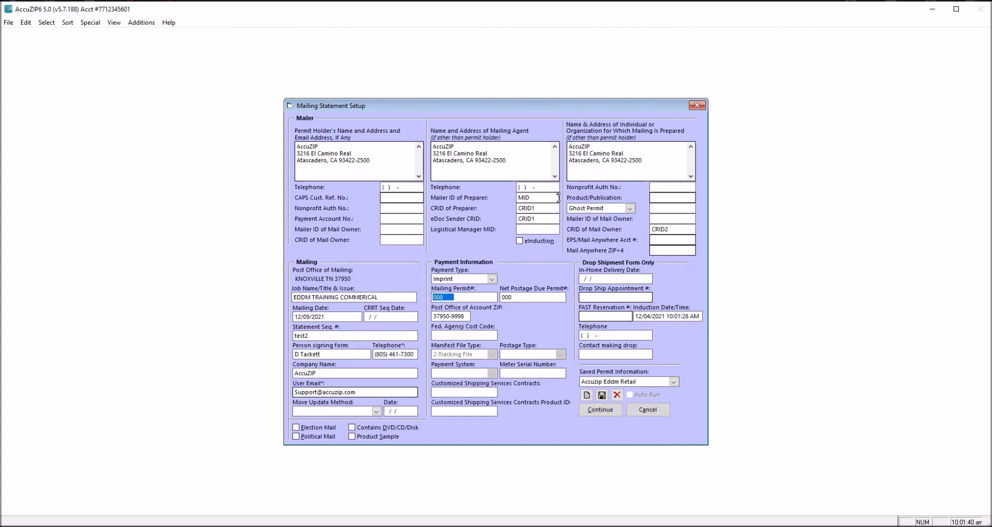
drag(539, 178, 421, 139)
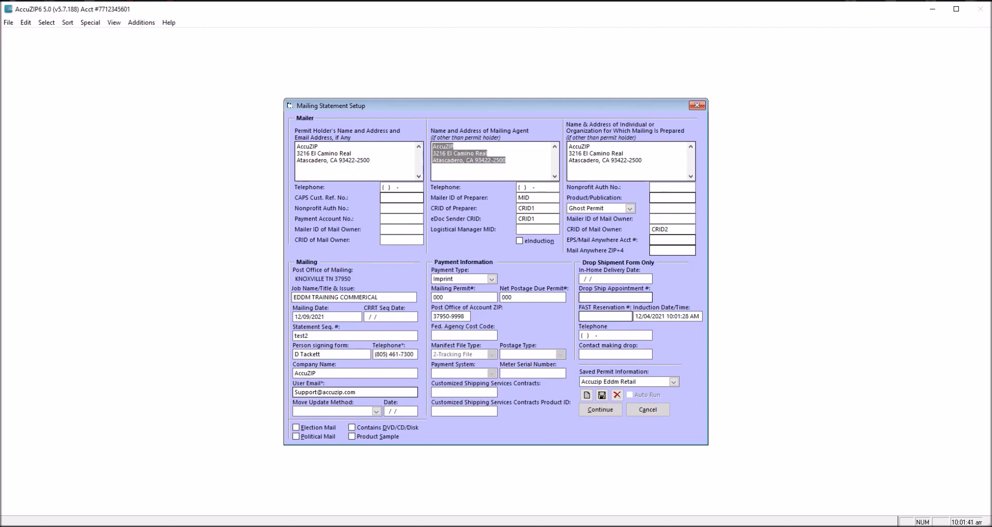
drag(671, 160, 543, 139)
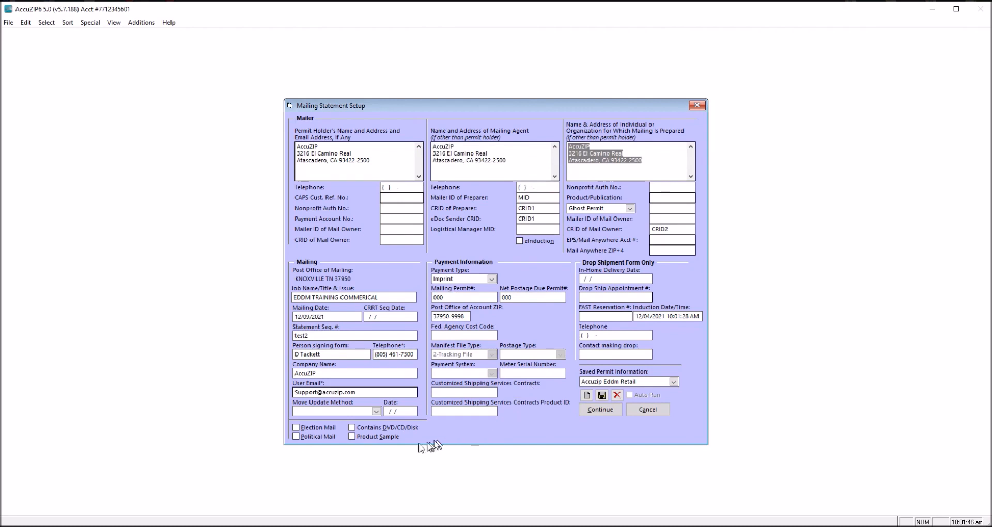
Set the mailing statement's move update method to Alternative Address Format and generate the reports.
click(376, 412)
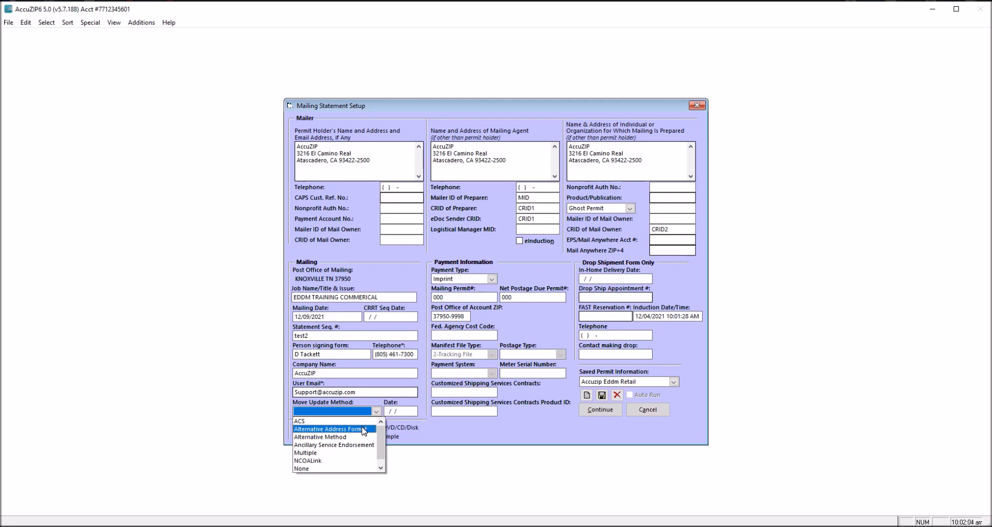
click(366, 430)
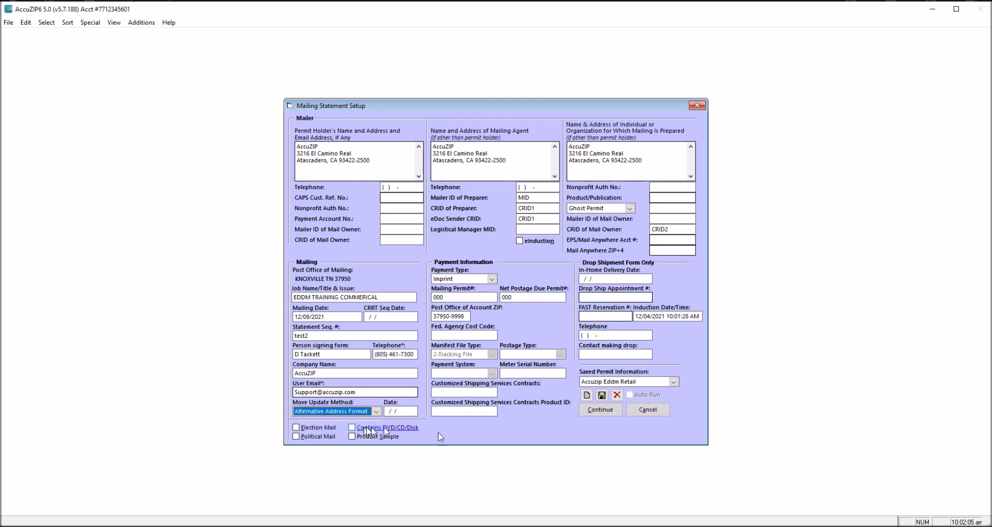
click(596, 409)
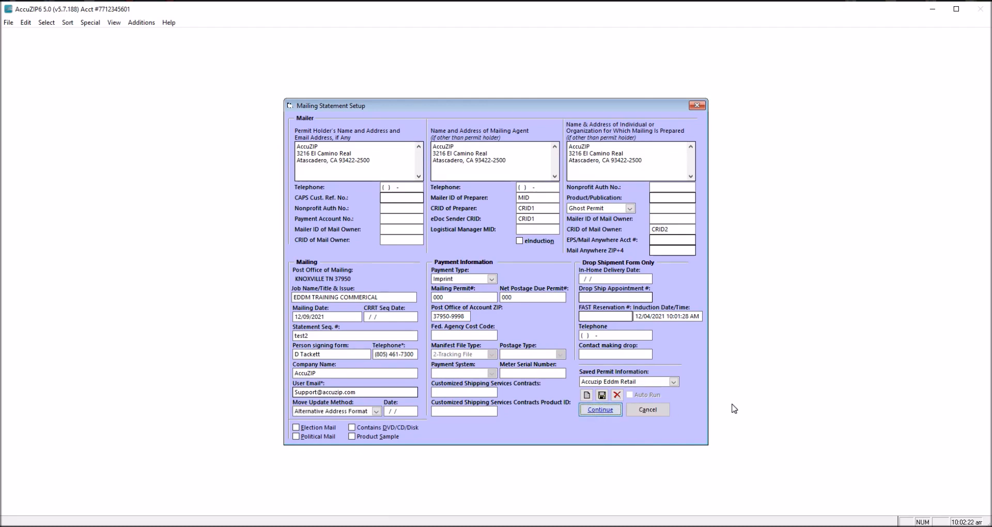
key(Return)
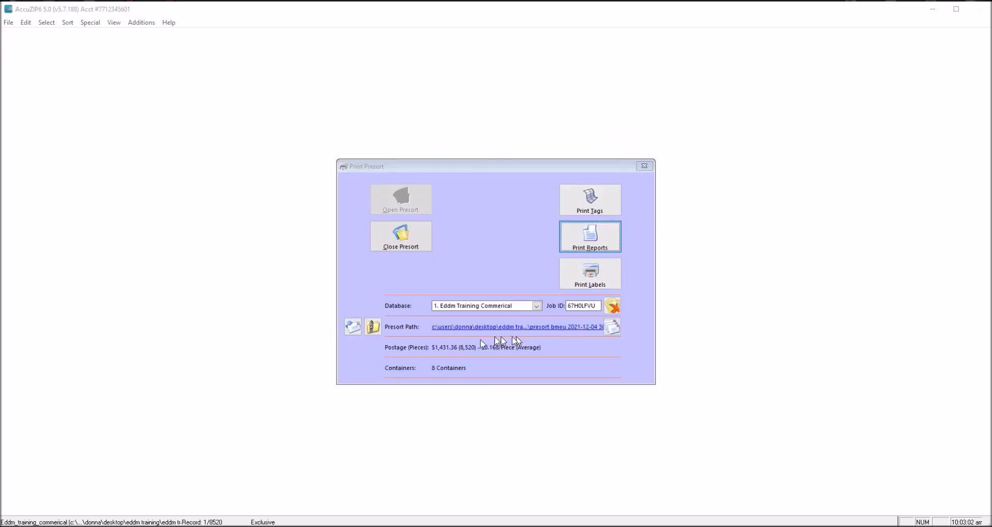
Open eTags.pdf from the presort folder, examine the ECRWSS line on the first sack tag, and close the file.
click(491, 328)
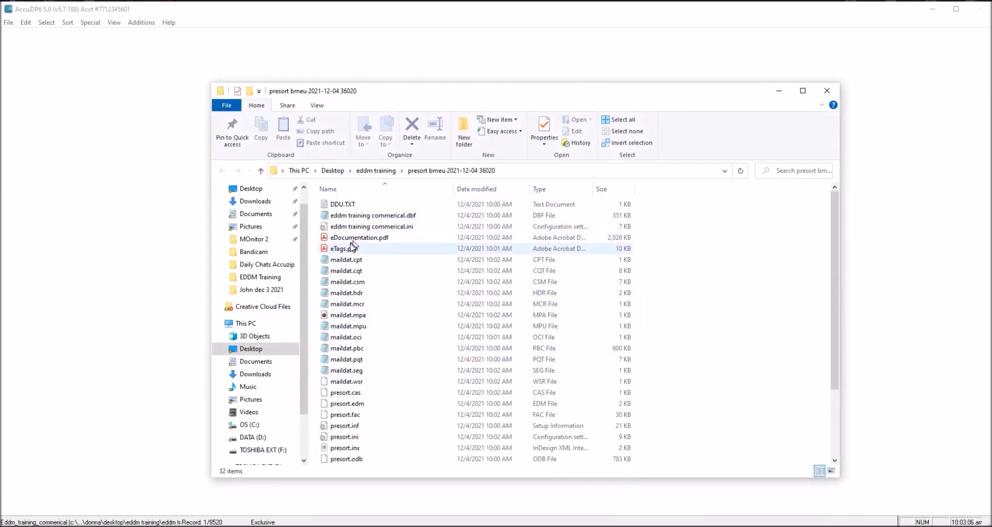
click(350, 248)
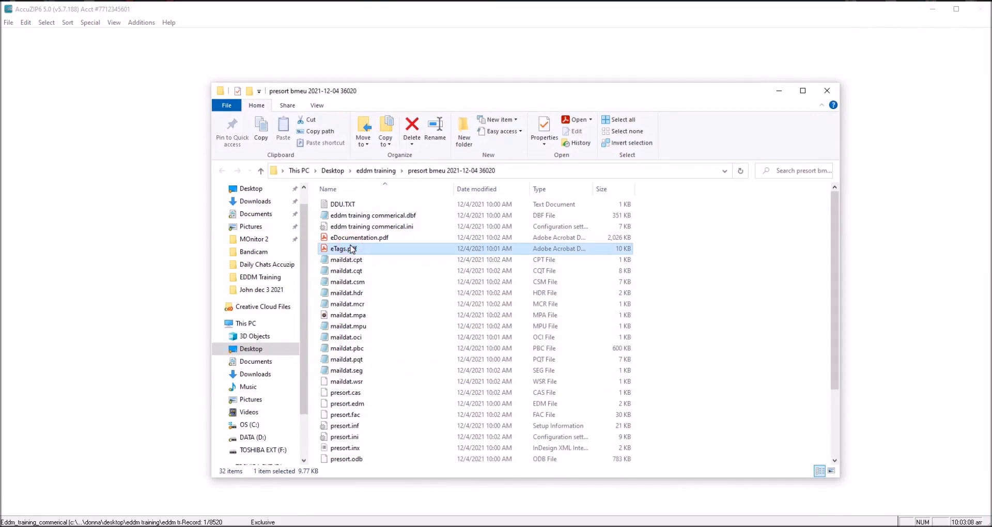
double_click(347, 249)
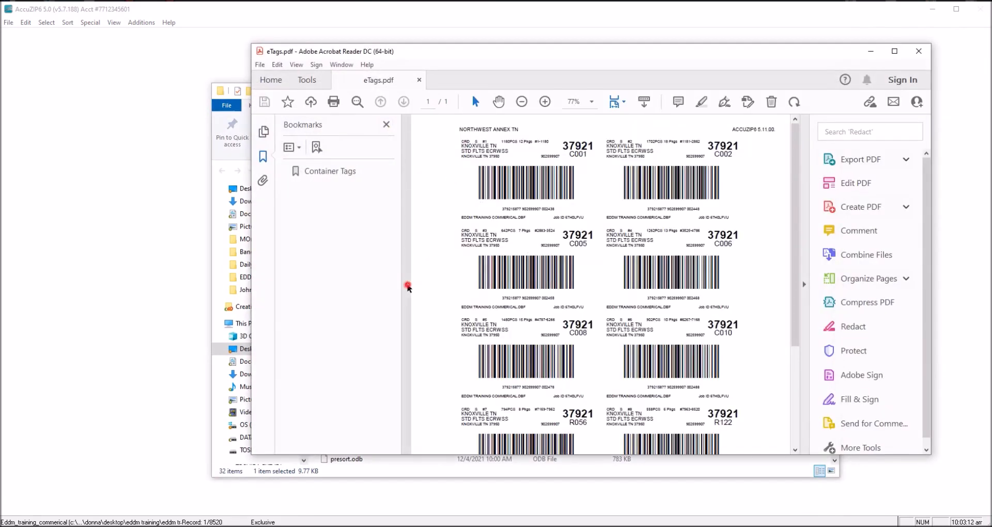
click(406, 284)
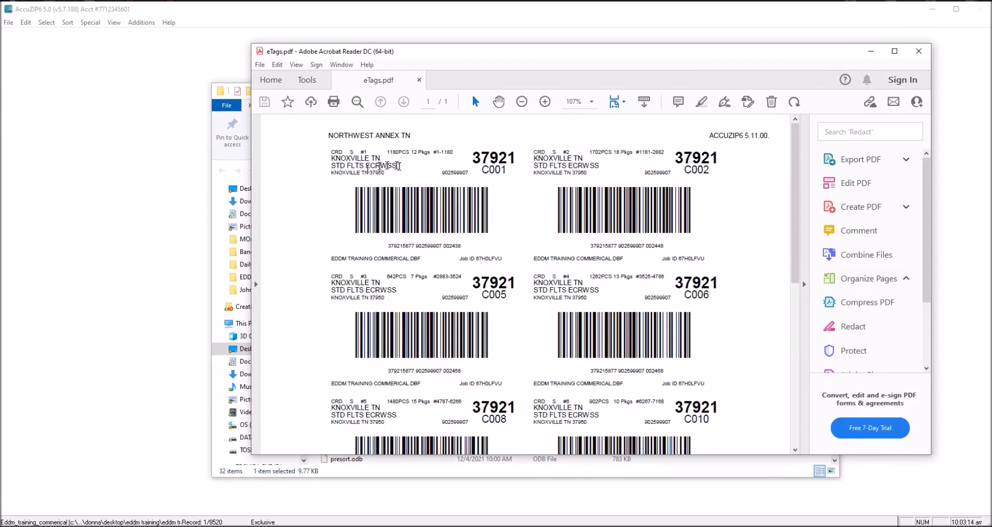
drag(397, 166, 368, 168)
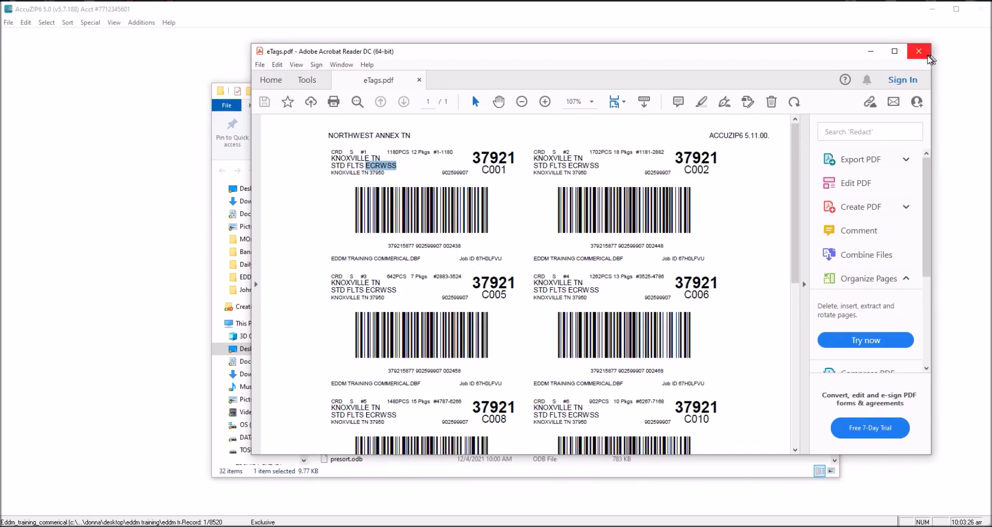
click(929, 55)
Open eDocumentation.pdf and examine the postage statement, including its mailing details and the Part F carrier route flats pricing.
click(348, 237)
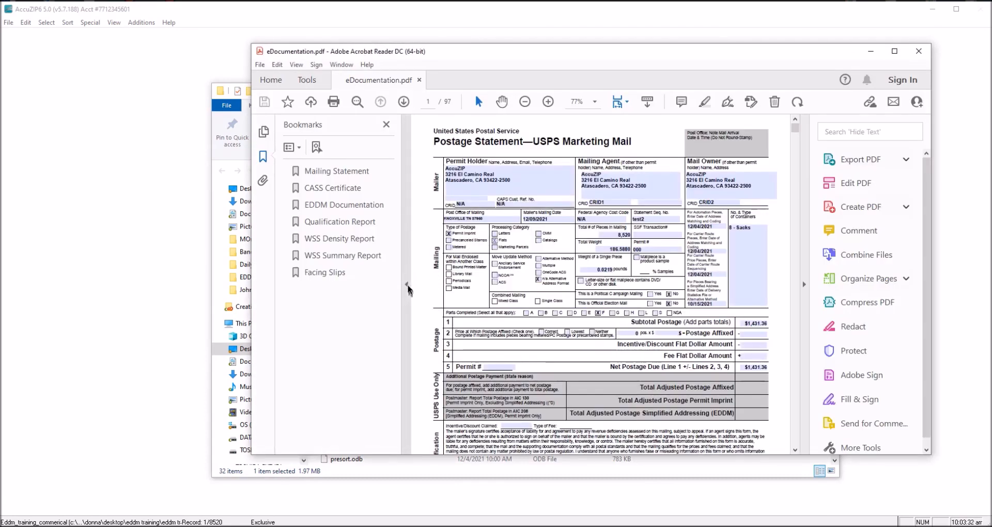
click(407, 285)
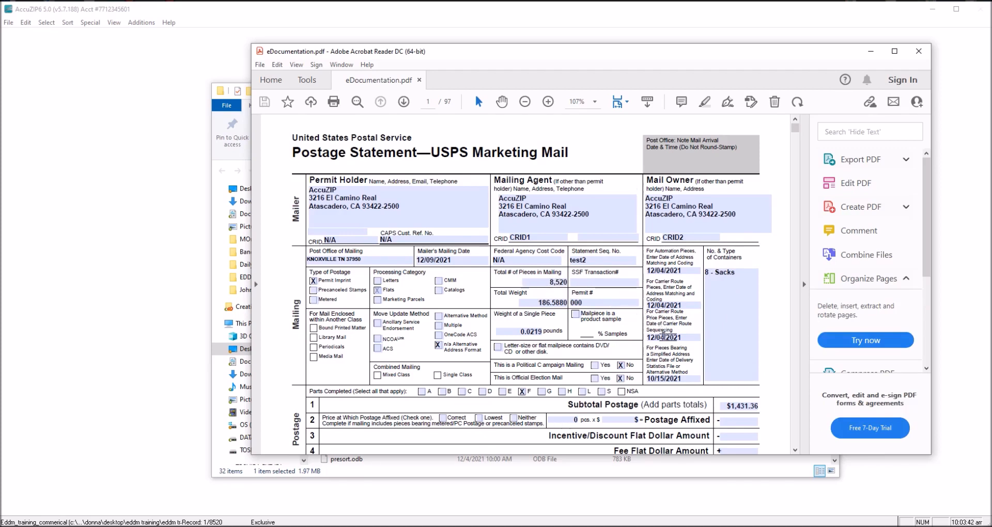
scroll(666, 339, down, 2)
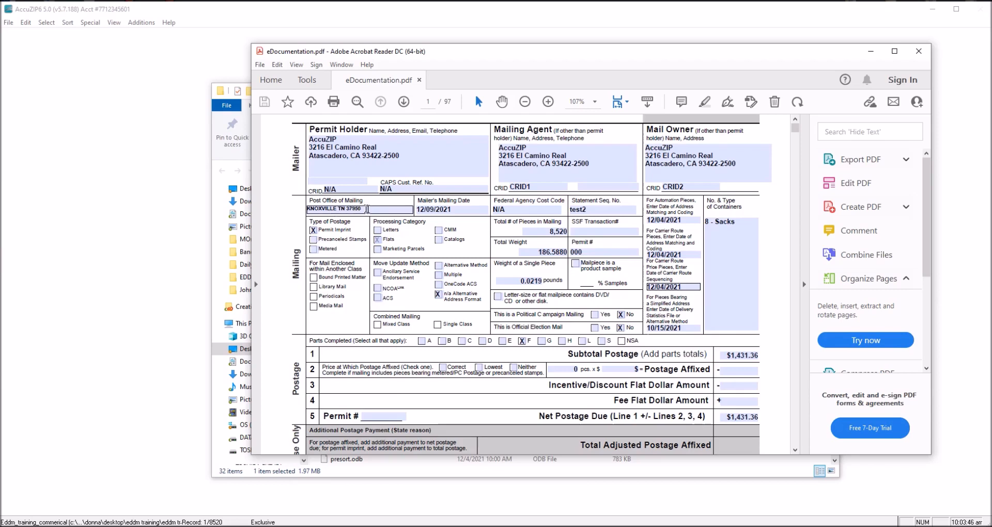
scroll(596, 373, down, 6)
scroll(598, 375, down, 5)
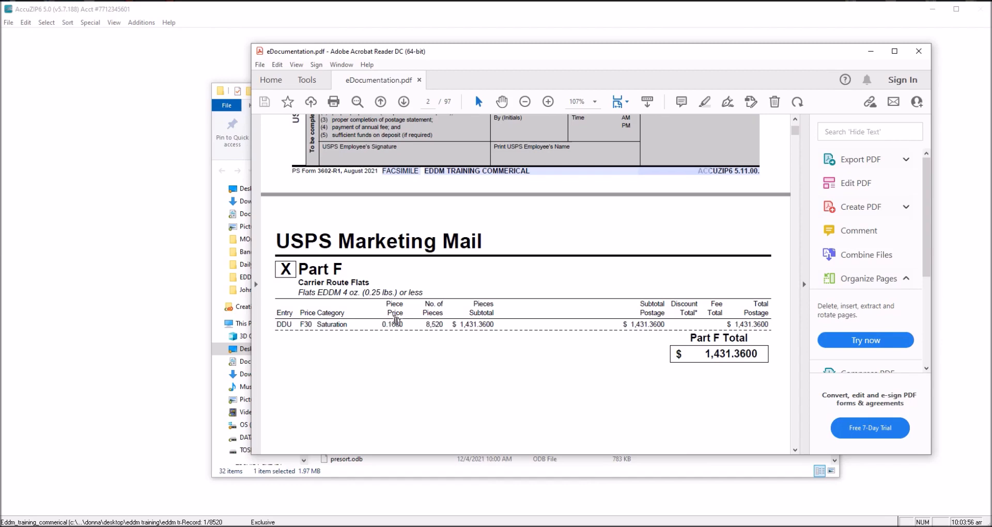
Examine the qualification report's container and package breakdown by carrier route in eDocumentation.pdf.
scroll(455, 359, down, 5)
scroll(455, 361, down, 10)
scroll(459, 356, down, 10)
scroll(462, 363, down, 10)
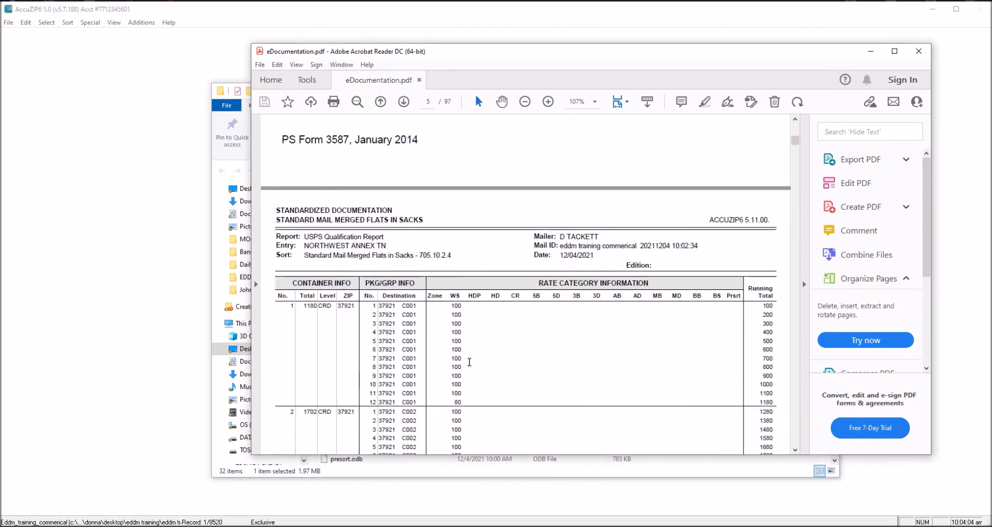
scroll(469, 361, down, 2)
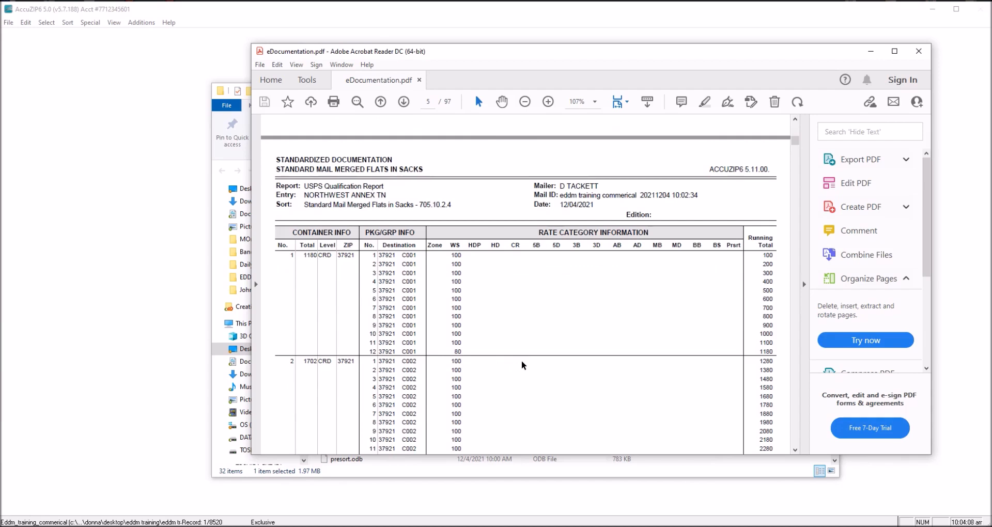
scroll(525, 366, down, 1)
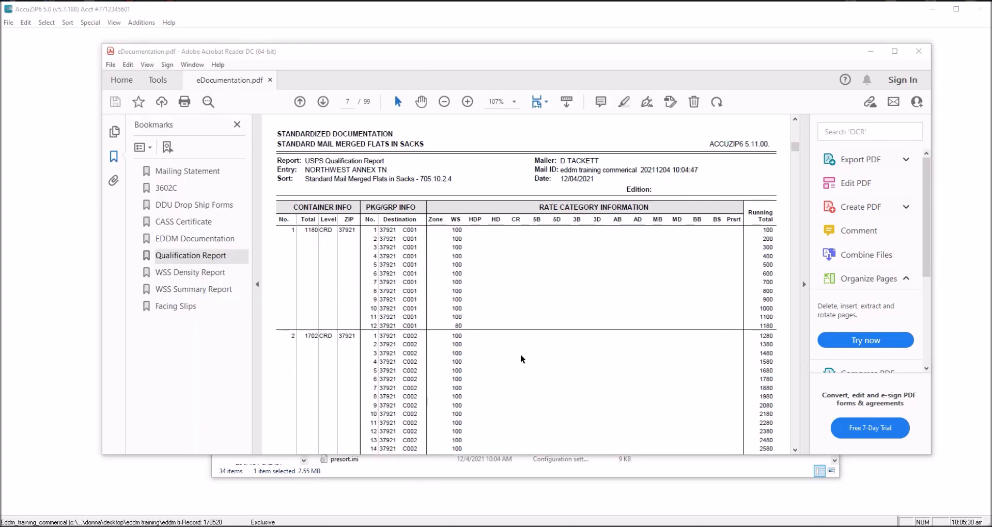
scroll(499, 320, down, 3)
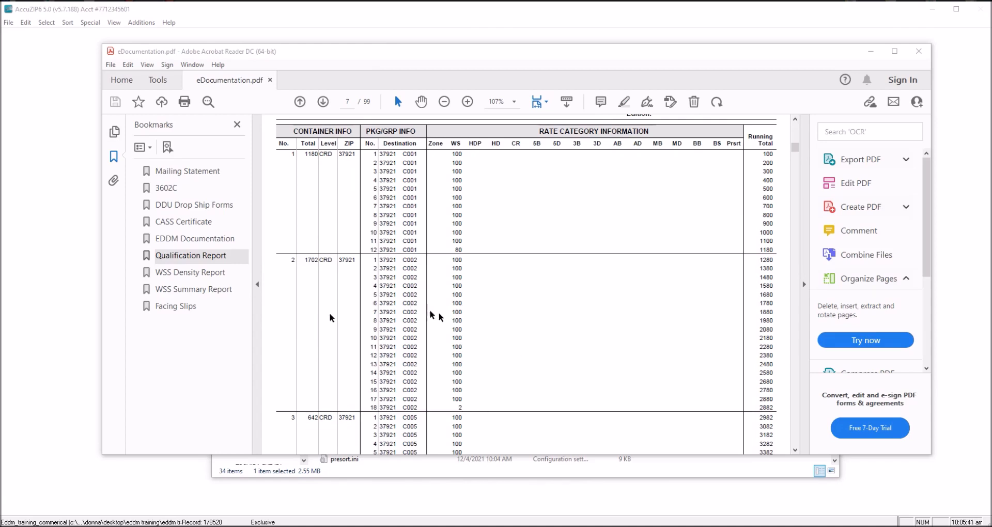
Examine the facing slips for route C001, checking the mailpieces per bundle and bundle numbering on the first five slips.
click(185, 310)
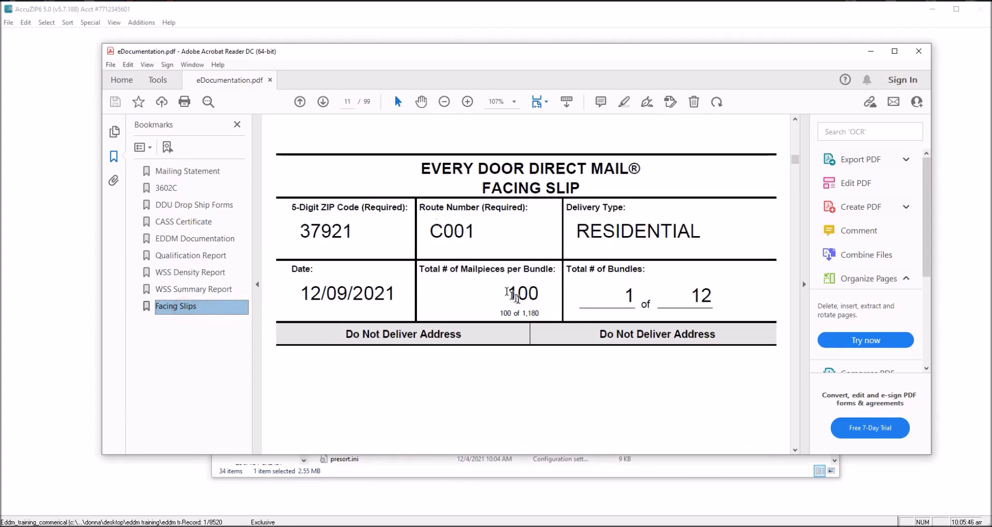
drag(544, 312, 504, 313)
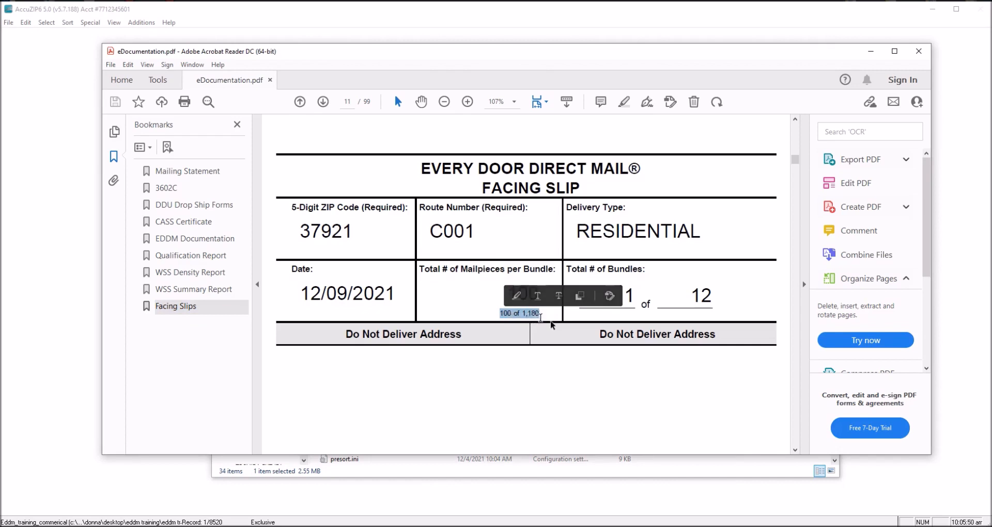
click(441, 301)
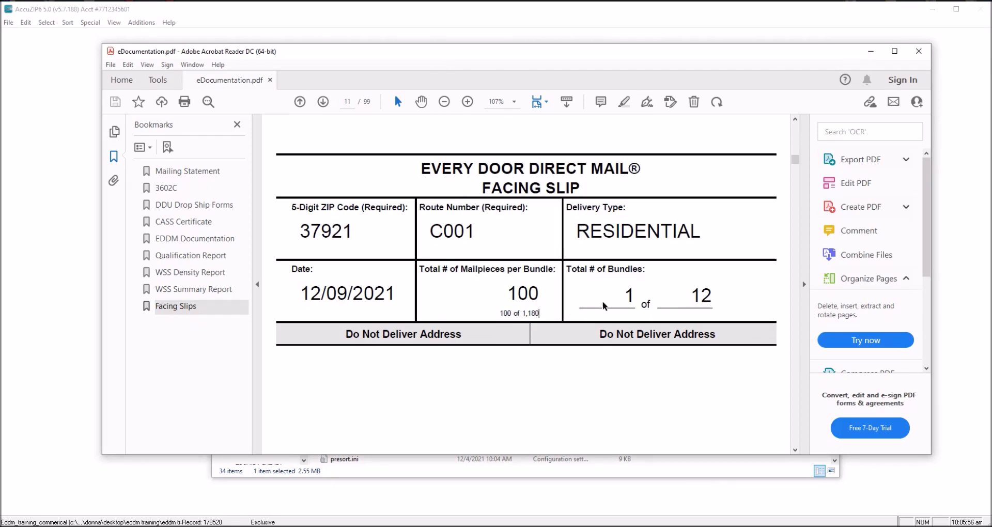
click(322, 102)
click(323, 102)
click(324, 102)
click(323, 102)
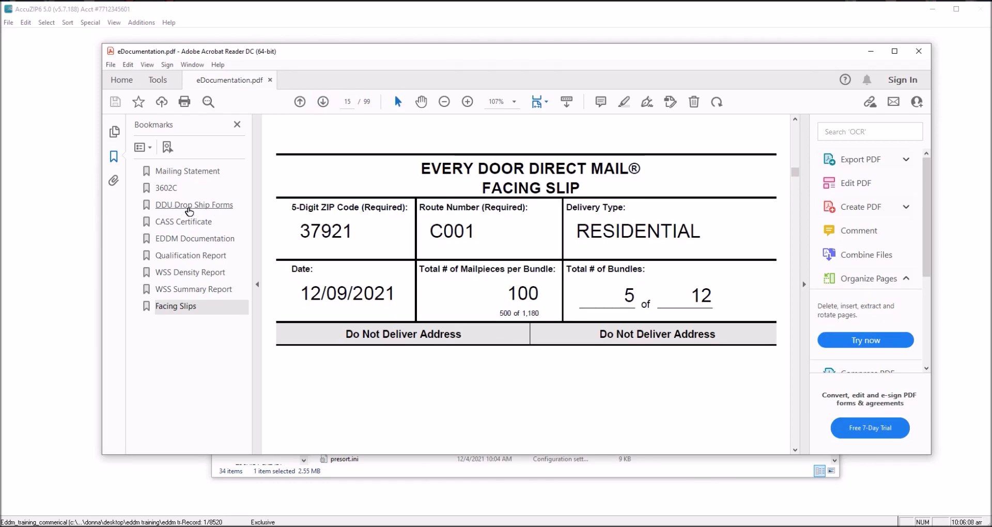
Examine the DDU drop ship form, PS Form 8125, including its container counts, entry discount, comments and entry office.
click(190, 207)
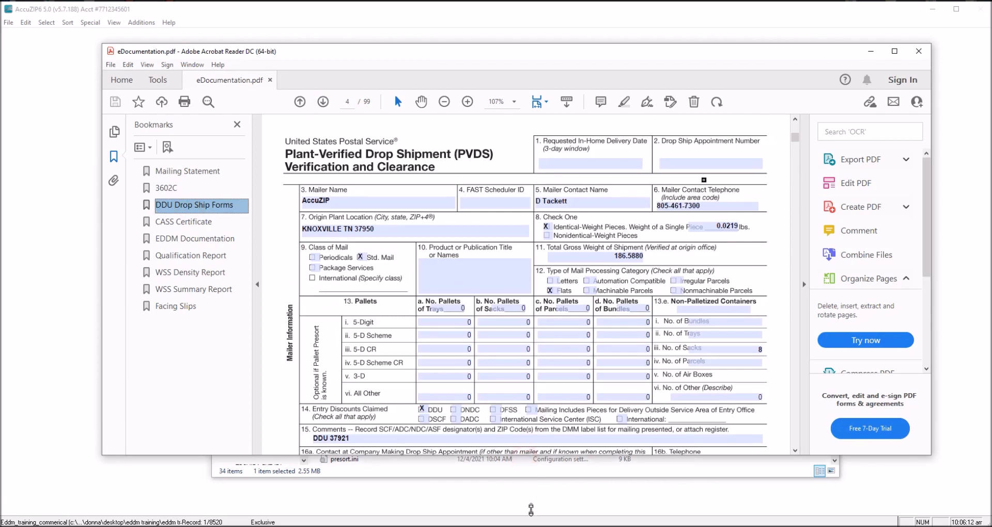
drag(524, 455, 525, 508)
scroll(570, 382, down, 1)
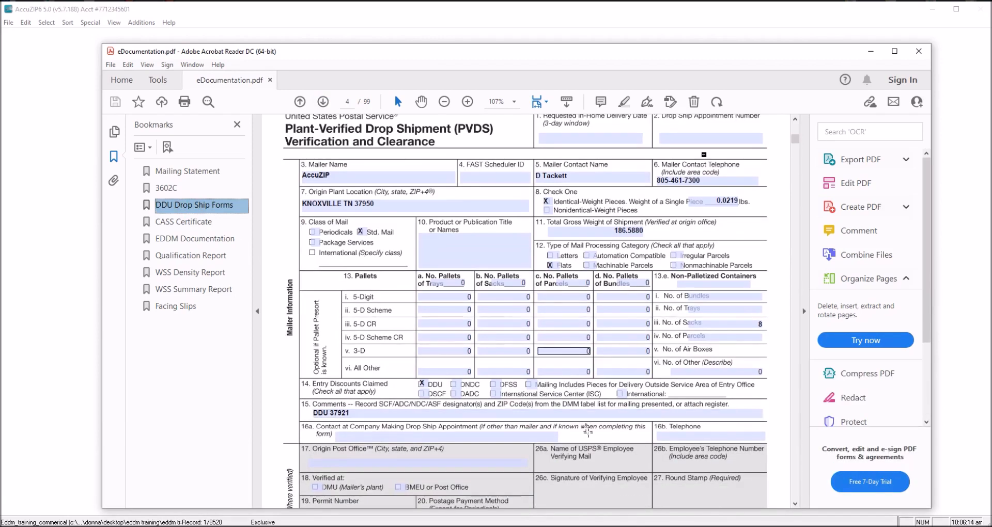
scroll(581, 408, up, 1)
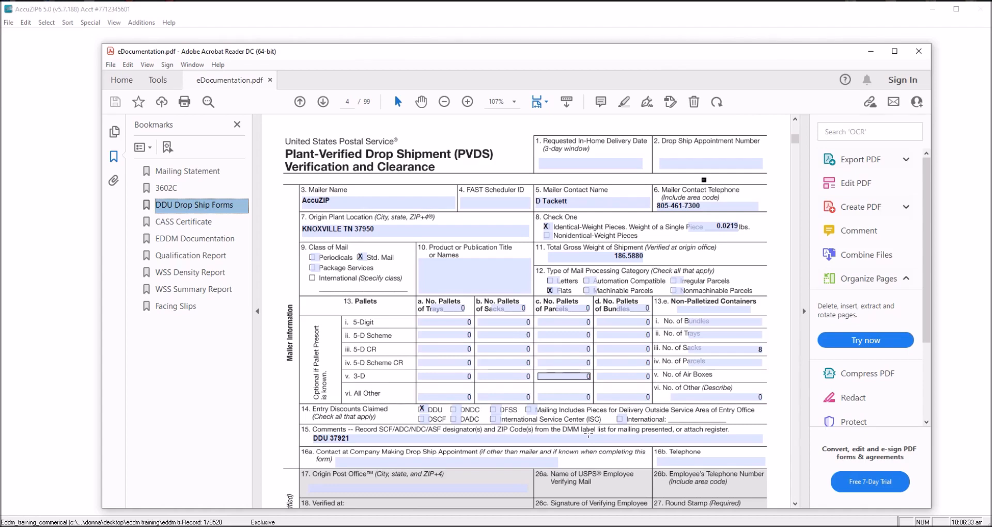
scroll(599, 468, down, 3)
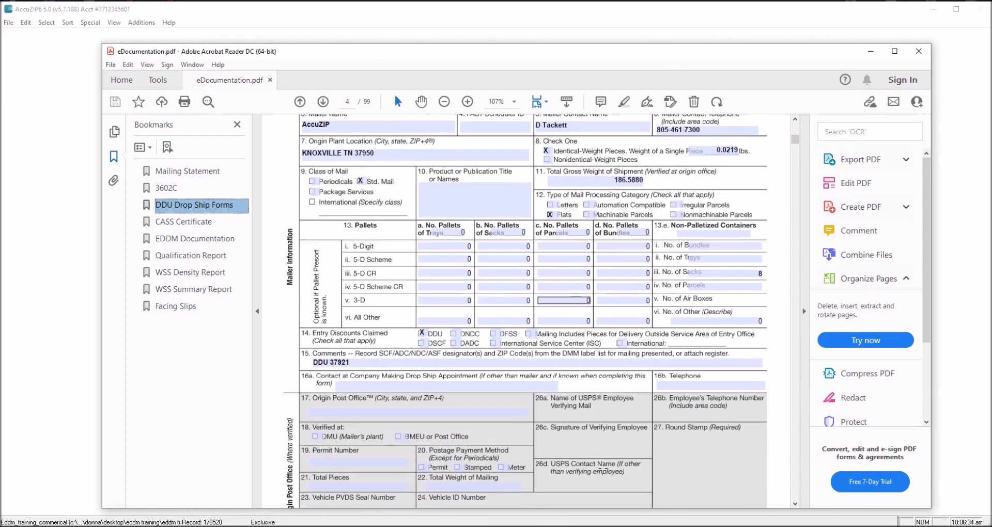
scroll(605, 470, down, 9)
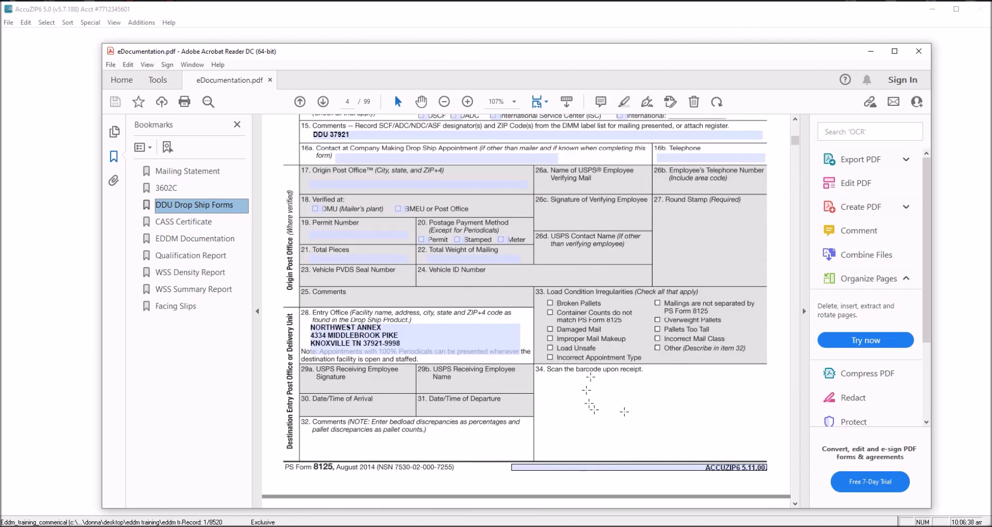
scroll(646, 327, down, 1)
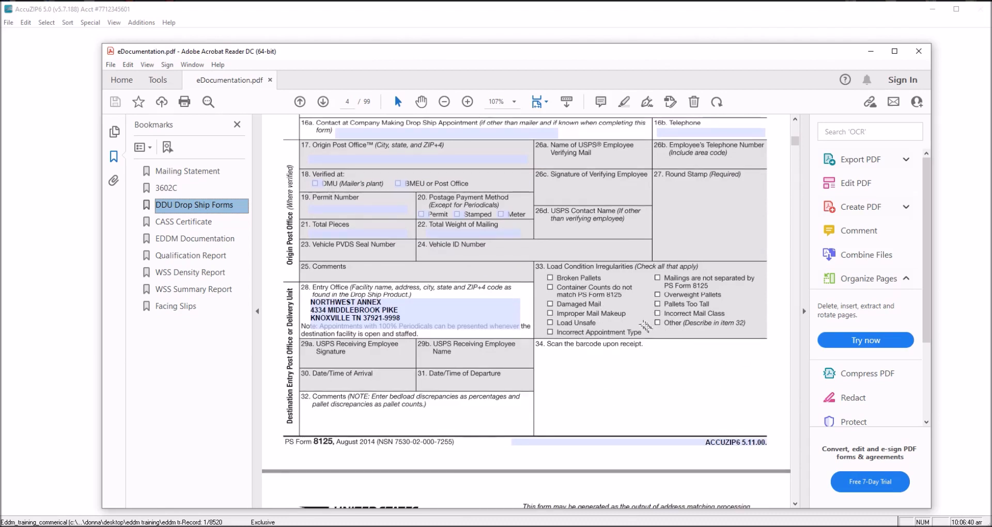
scroll(646, 327, up, 6)
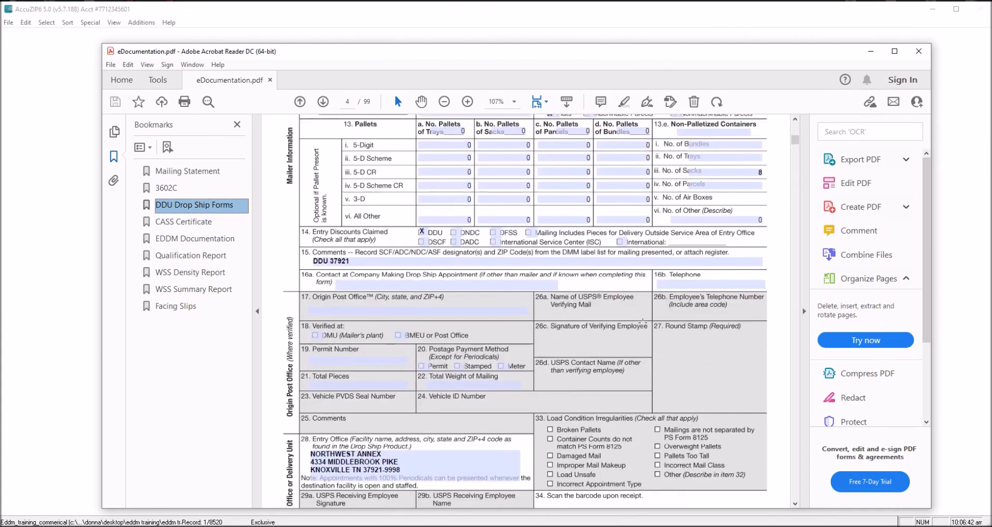
scroll(643, 323, up, 2)
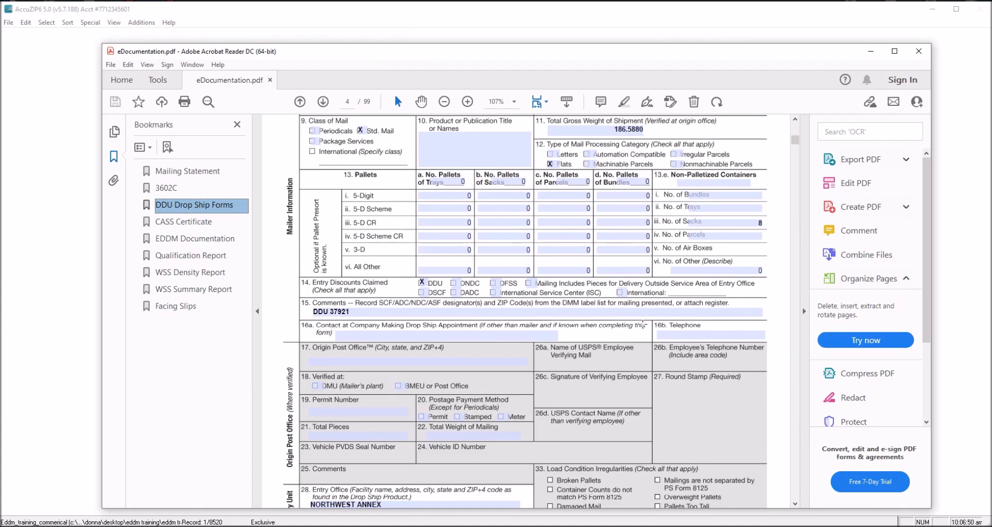
Review the PVDS Verification and Clearance form from the mailer information through the origin post office and destination entry sections.
scroll(620, 336, down, 3)
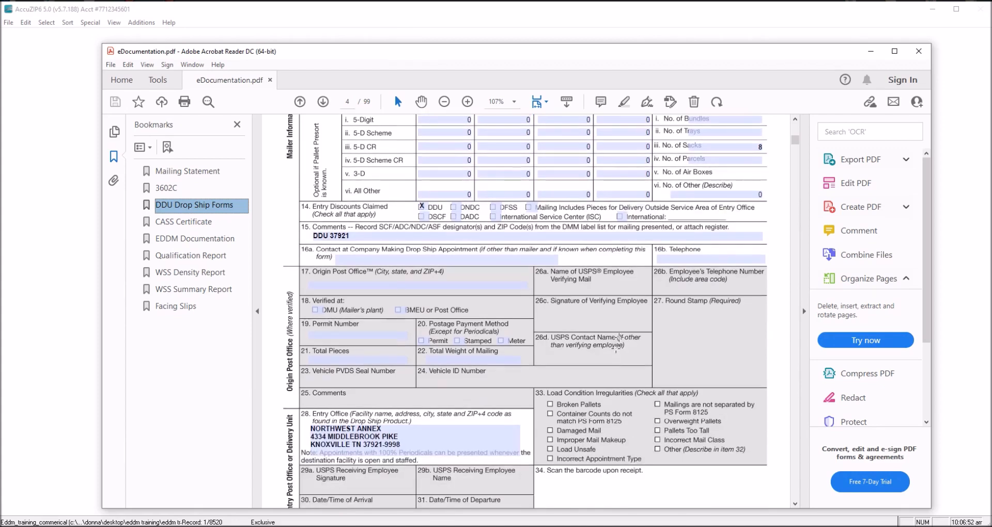
scroll(617, 375, down, 2)
scroll(619, 378, down, 1)
scroll(618, 378, down, 1)
scroll(619, 378, up, 10)
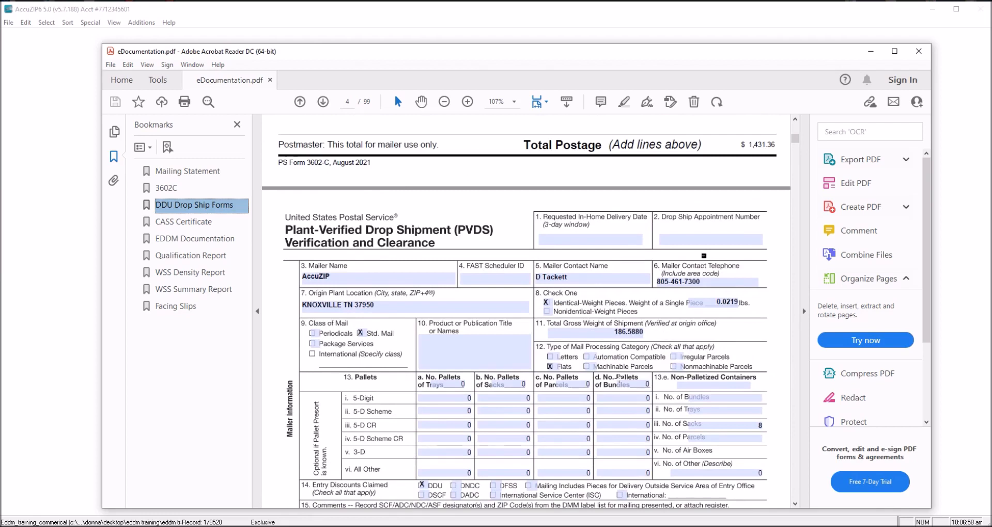
scroll(619, 378, down, 2)
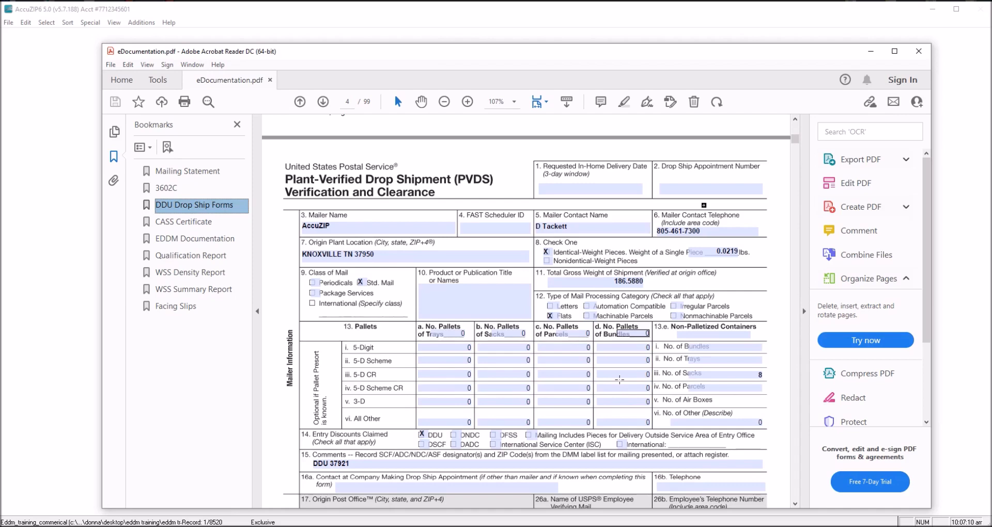
scroll(620, 380, down, 10)
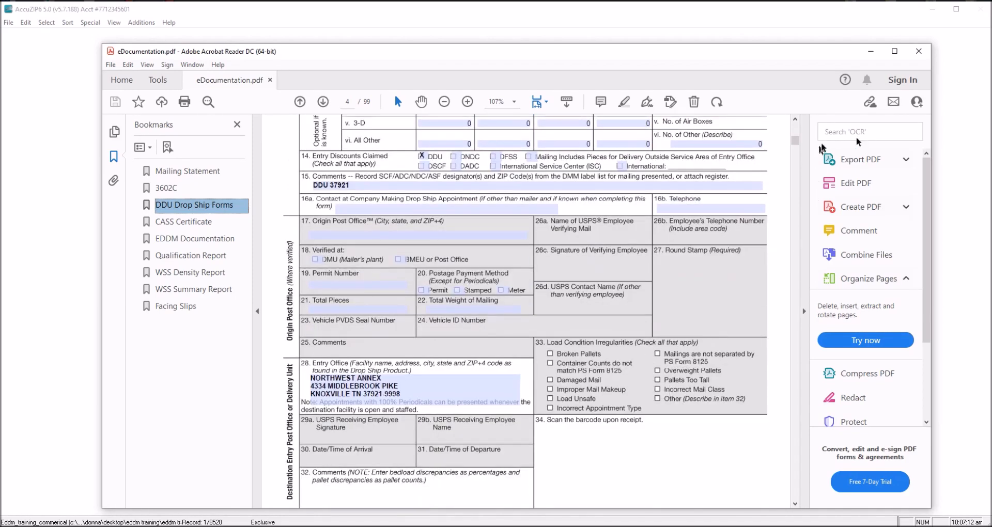
Close eDocumentation.pdf, the presort folder and the Print Presort window to return to the Eddm_training_commerical list.
click(919, 51)
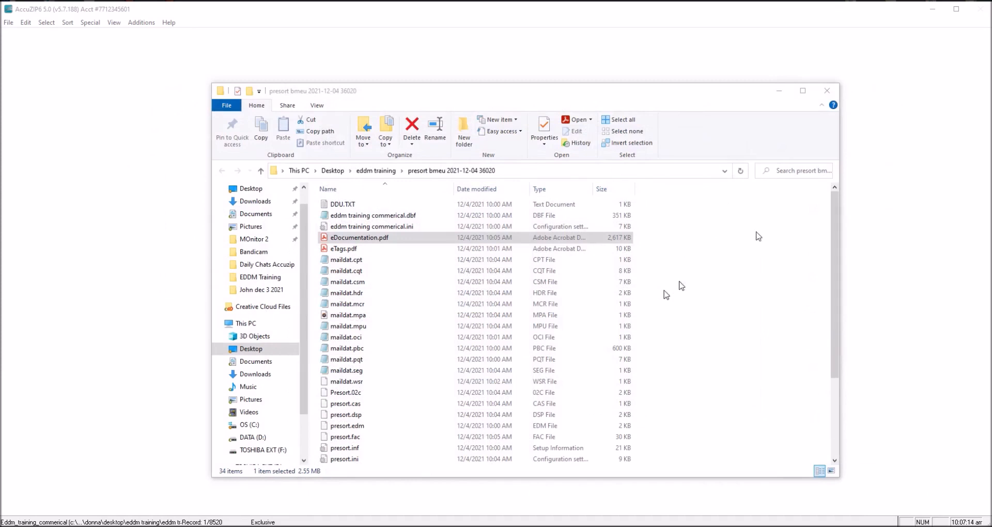
click(828, 91)
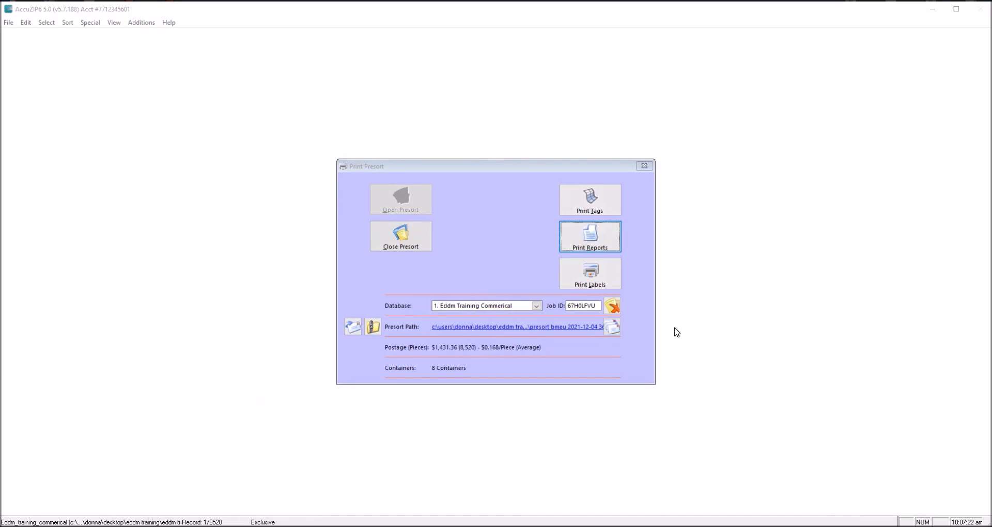
click(645, 165)
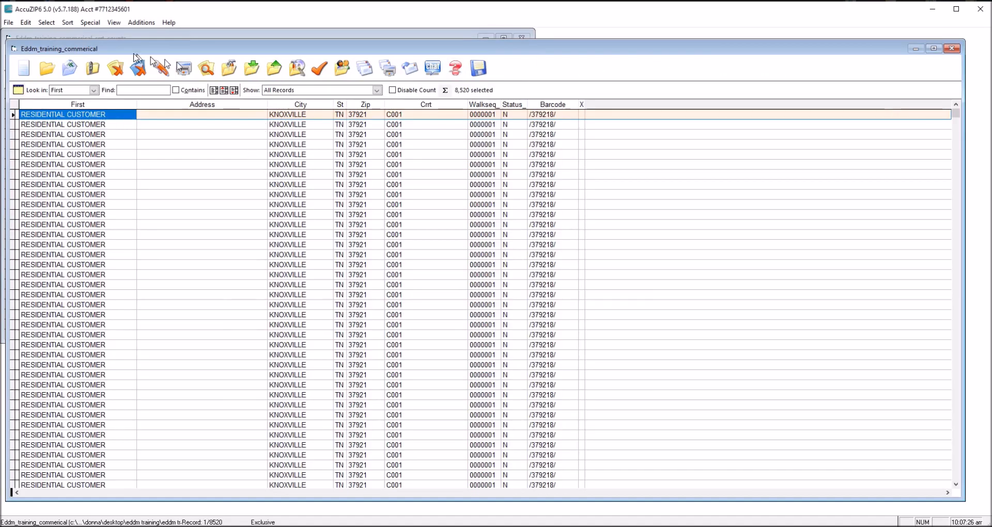
Open Create Simplified/EDDM Address List and highlight the two 37921 carrier route entries.
click(48, 23)
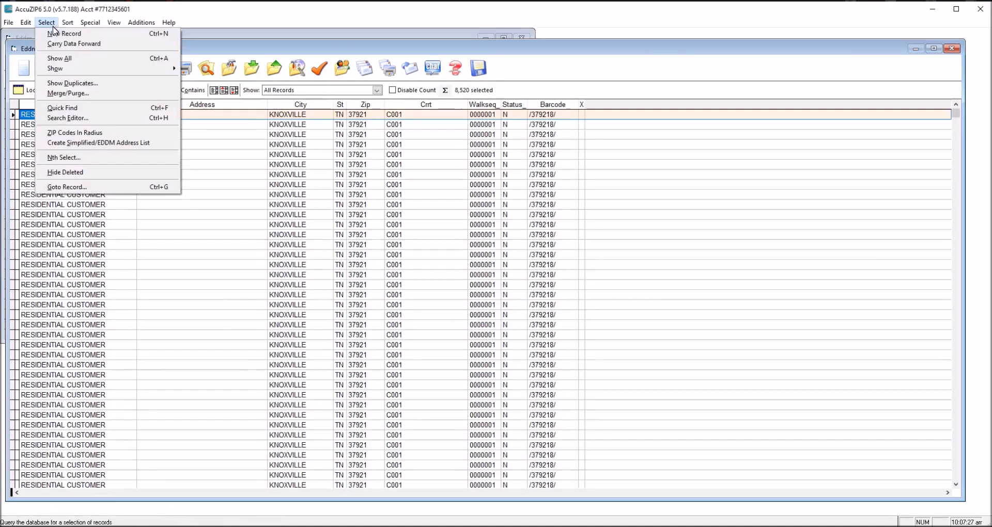
click(55, 144)
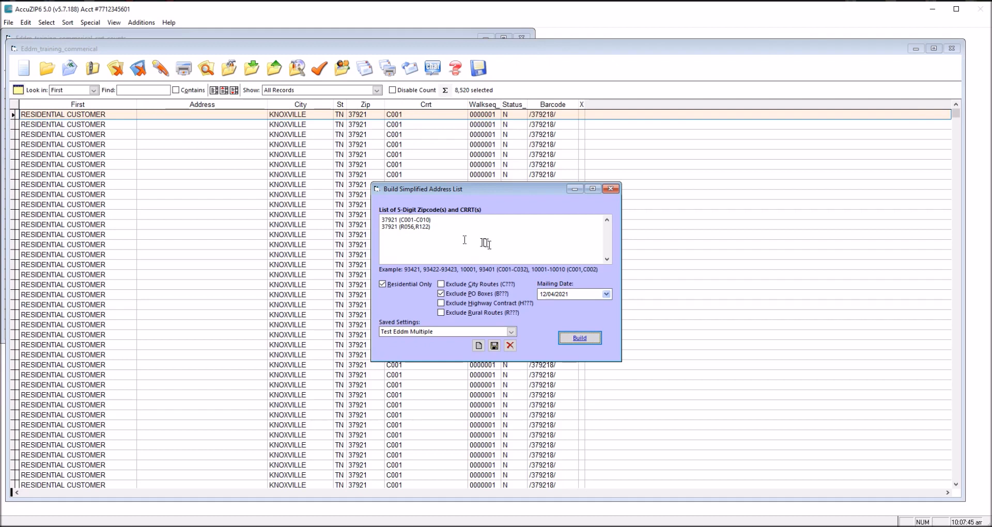
drag(445, 228, 377, 219)
drag(445, 220, 396, 230)
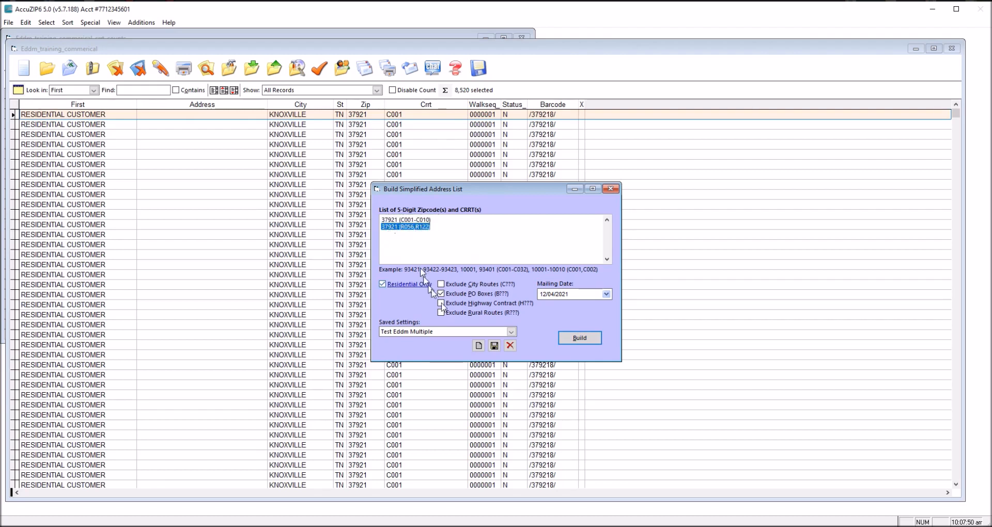
Load the Test Eddm Retail saved settings and change the ZIP code list to 37716,37921,37918 without carrier routes.
click(451, 332)
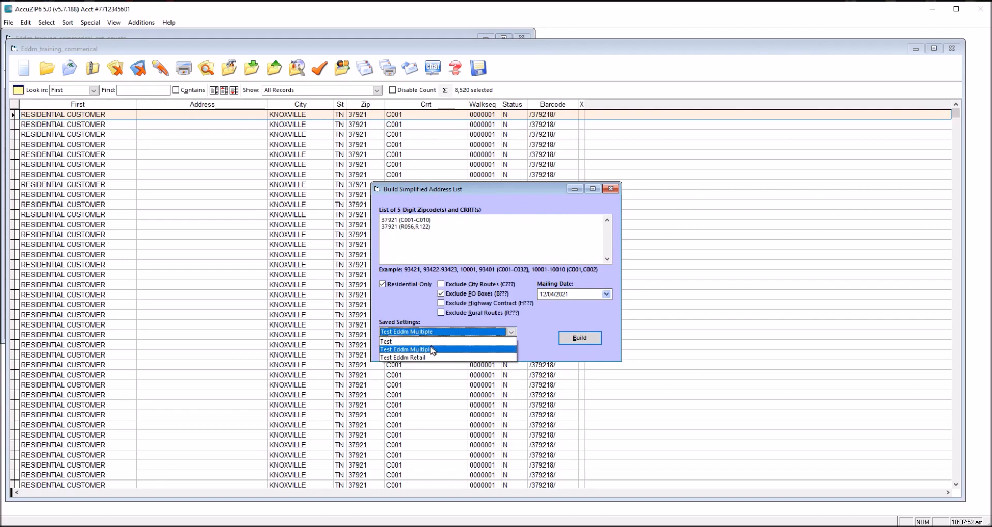
click(434, 357)
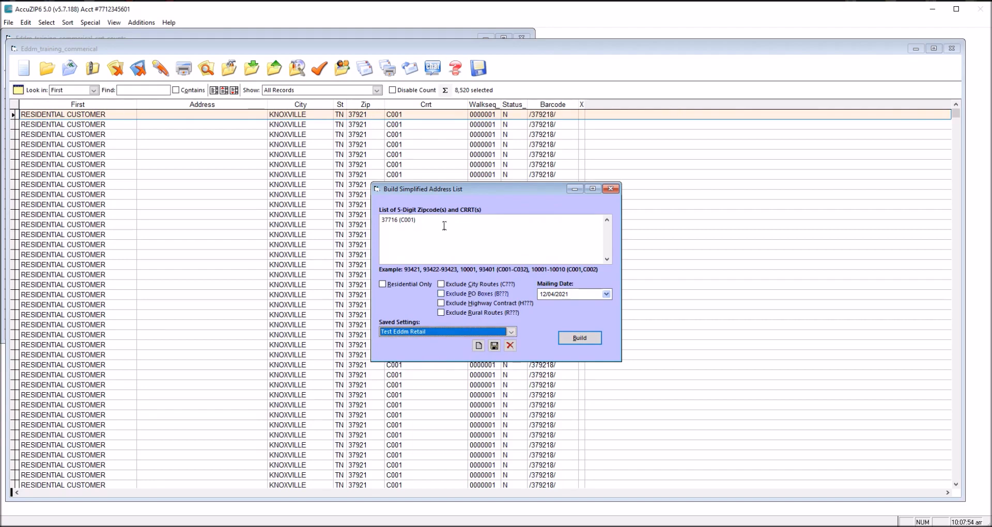
click(417, 220)
drag(414, 219, 399, 221)
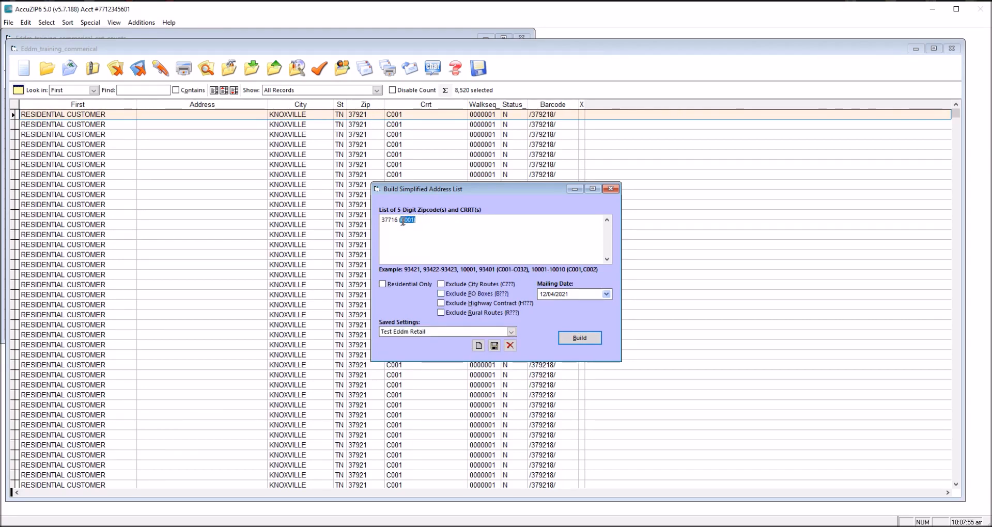
key(BackSpace)
text(,37921,)
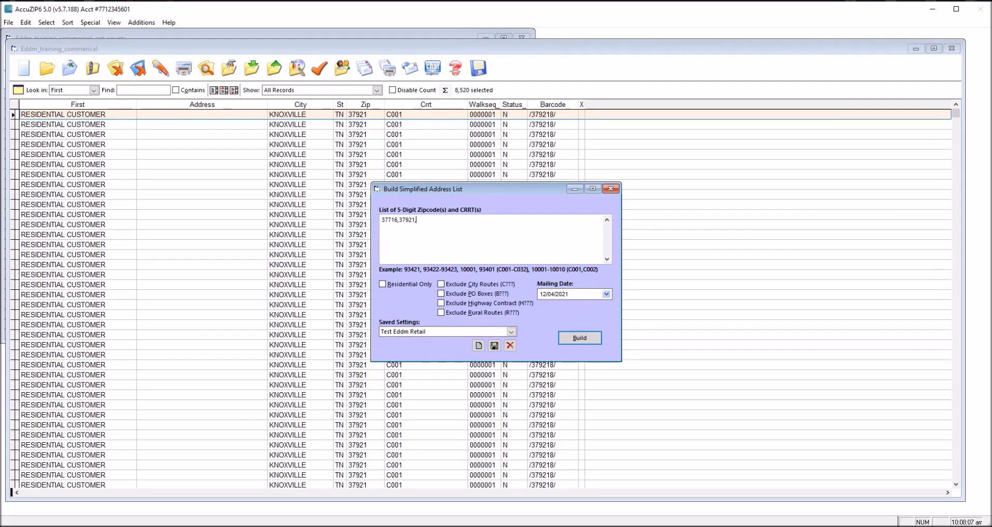
text(37918)
Load the Test Eddm Multiple saved settings and add the lines 37918 (C002-C005) and 37919 (R001,R067) to the list.
click(428, 331)
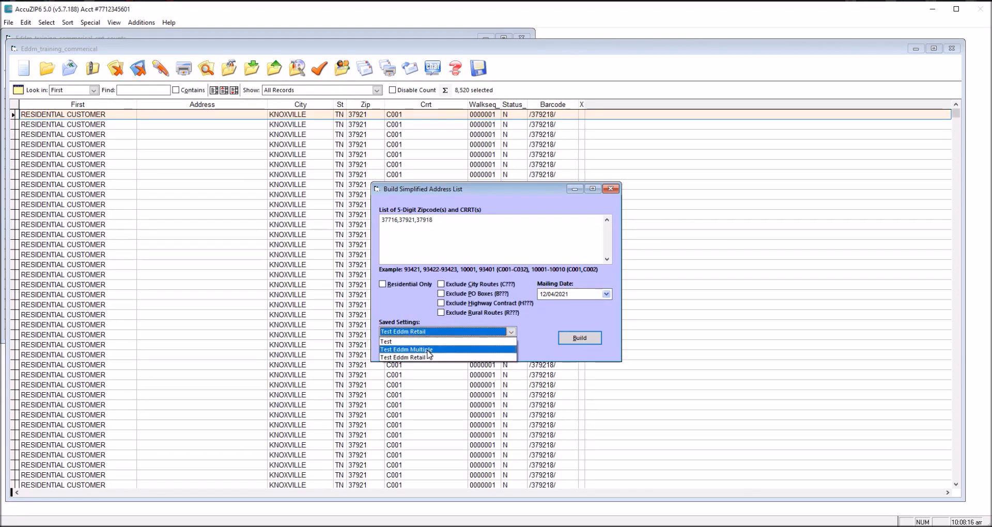
click(428, 350)
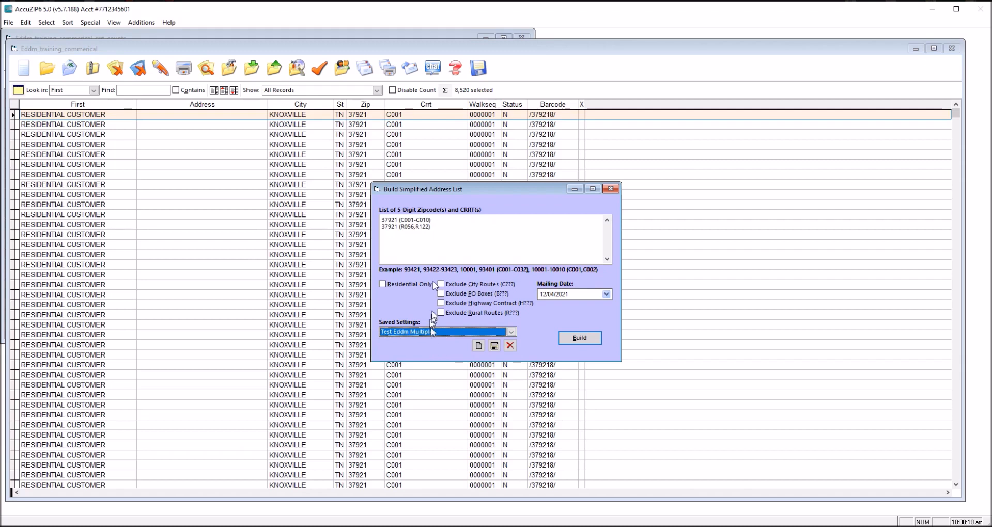
click(440, 233)
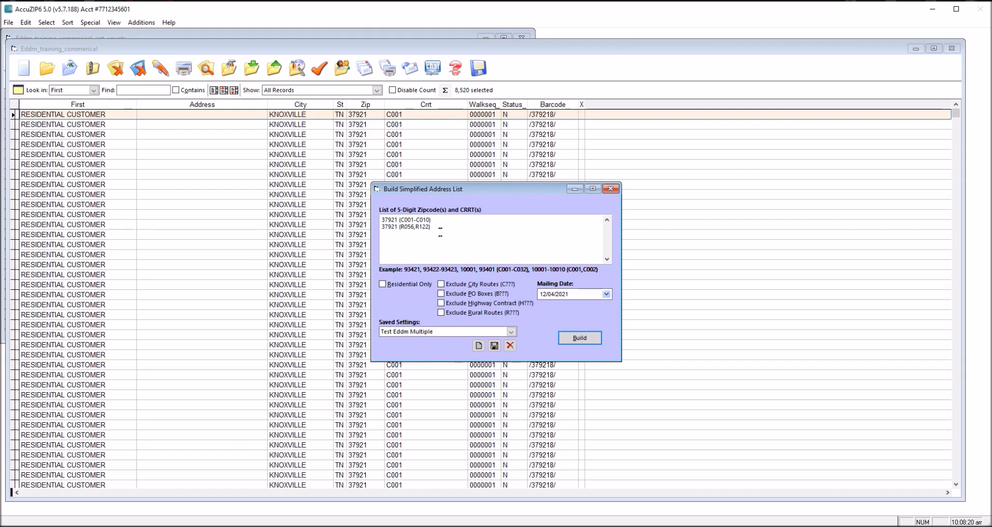
key(Return)
text(37918 (C002-)
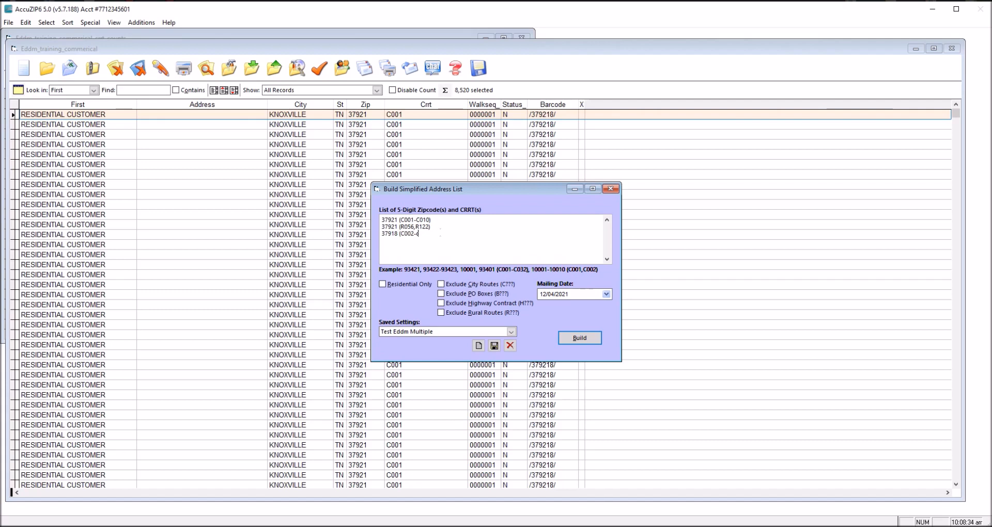
text(C)
text(005)
text(37919)
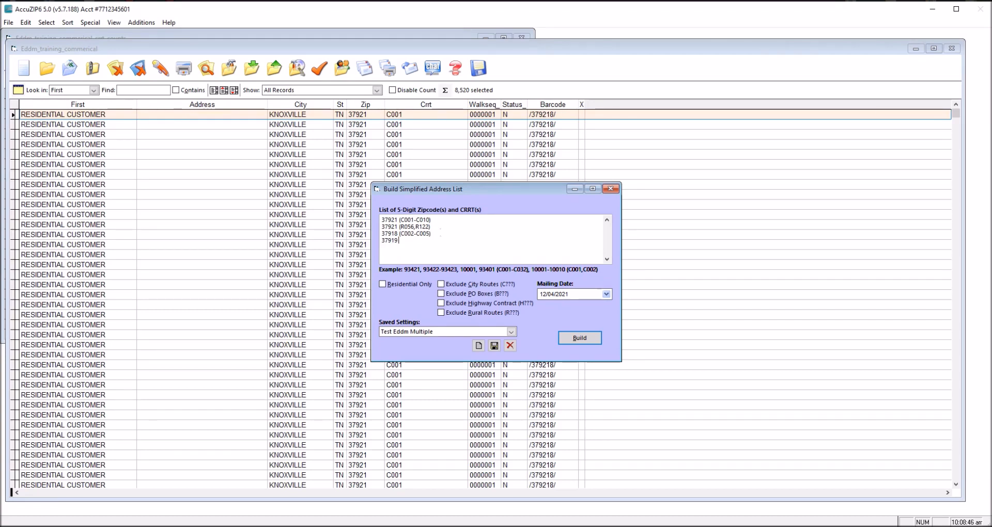
text( (R001,R067))
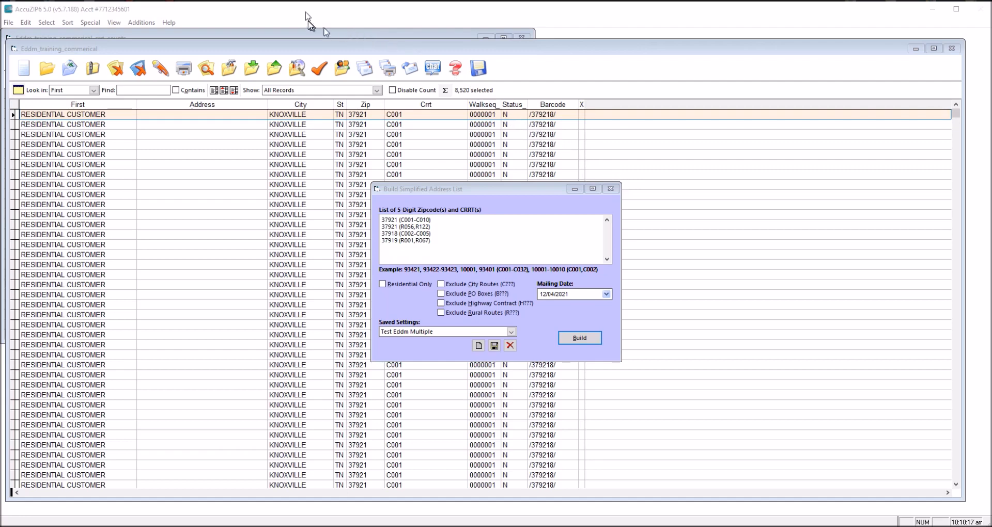
Switch to the browser to view the AccuZIP website's home page, and return to AccuZIP6.
click(316, 0)
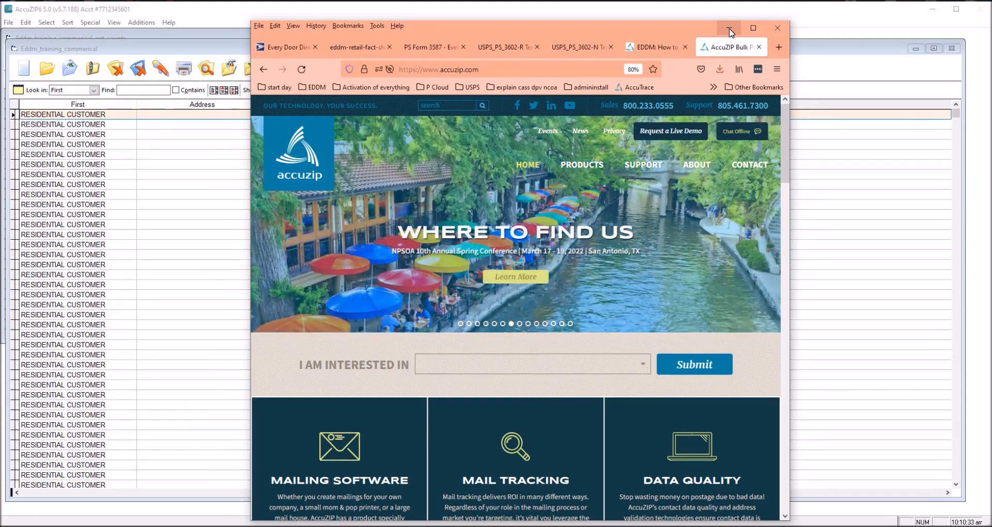
click(729, 28)
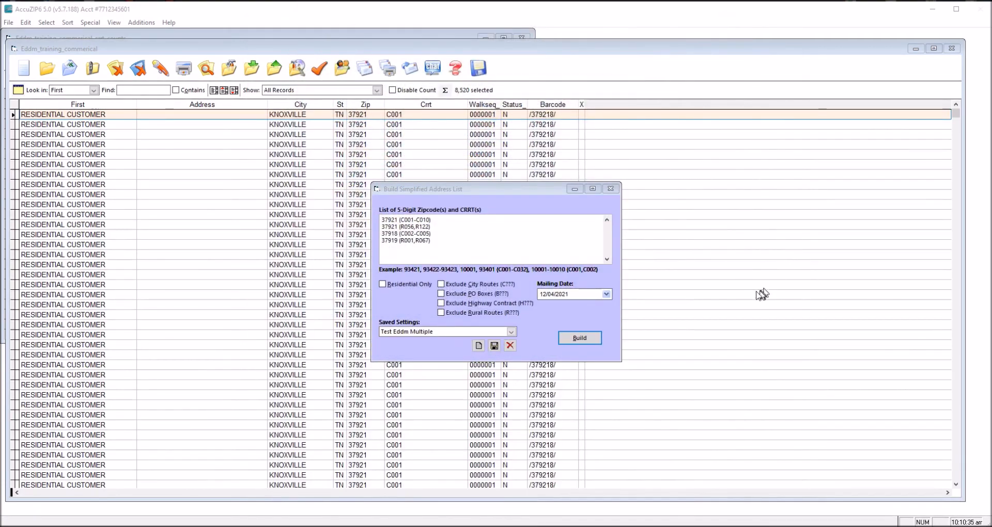